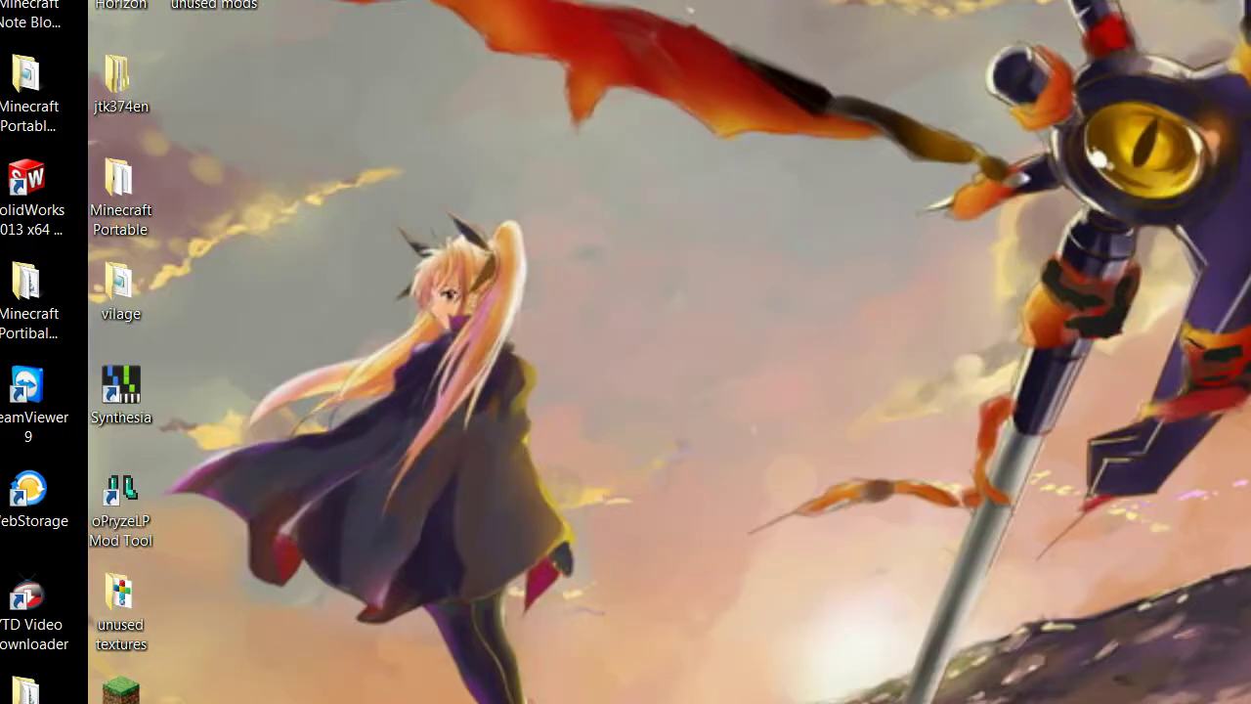
# Switch to the ATLauncher Get A Pack page and examine the submission rules and the fields of the pack form
pyautogui.hotkey('alt', 'Tab')
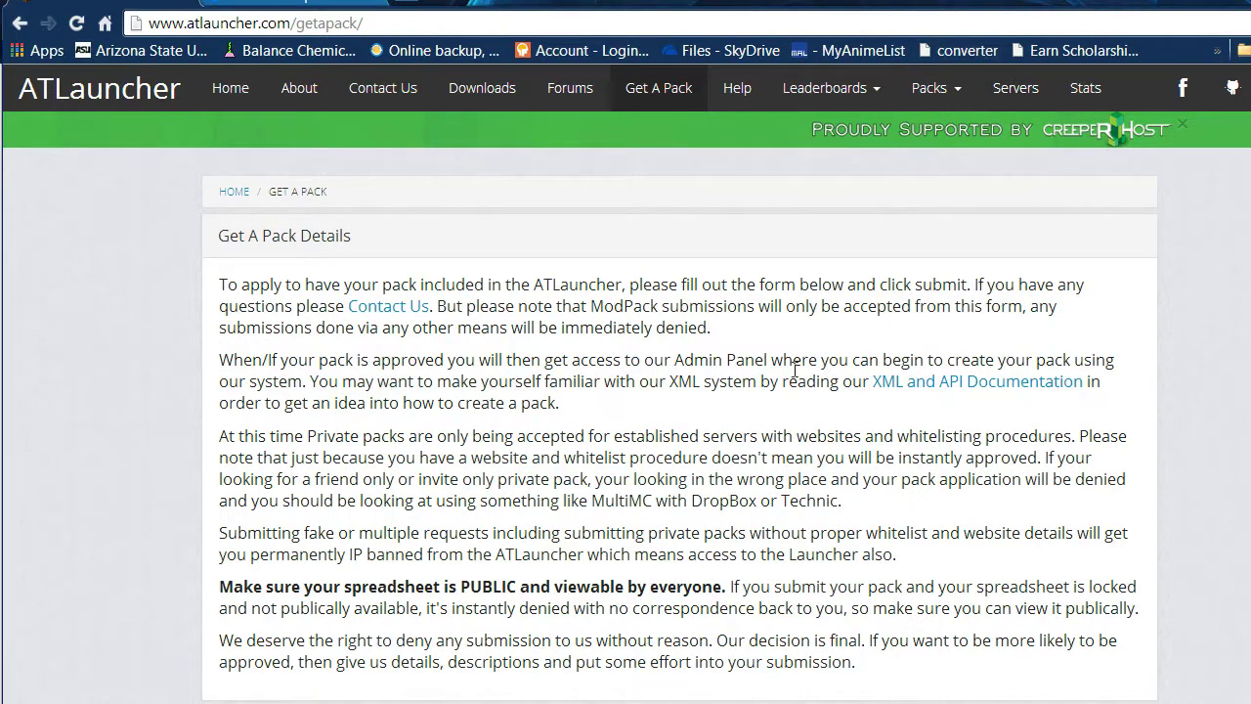
pyautogui.scroll(-3, 389, 398)
pyautogui.scroll(3, 440, 469)
pyautogui.scroll(-8, 475, 411)
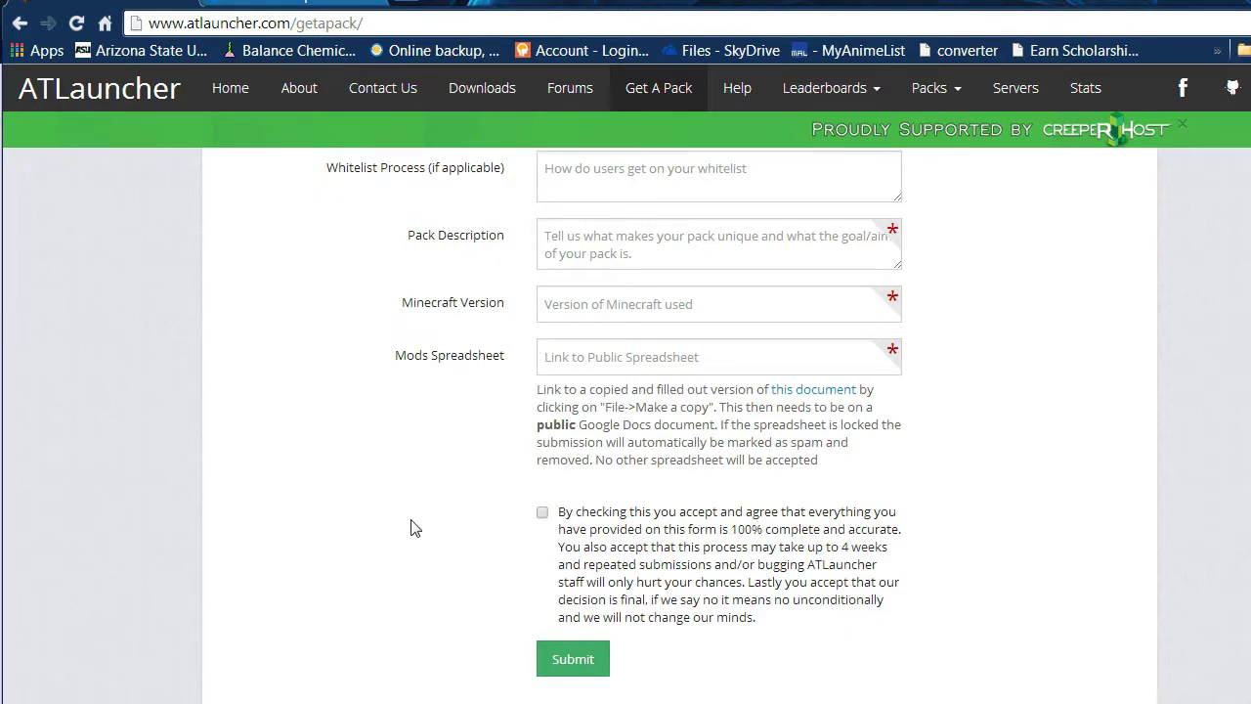
pyautogui.scroll(1, 410, 528)
pyautogui.scroll(5, 343, 525)
pyautogui.scroll(-2, 324, 511)
pyautogui.scroll(4, 449, 459)
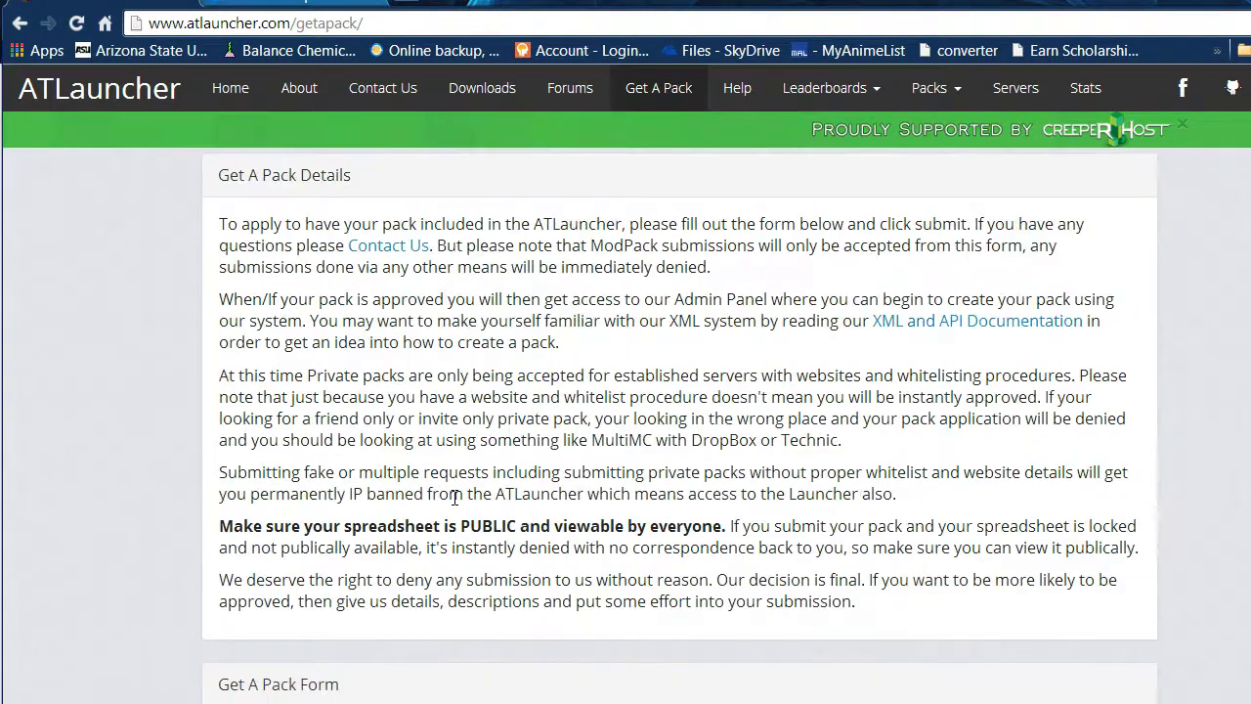
pyautogui.scroll(1, 454, 497)
pyautogui.scroll(-5, 695, 327)
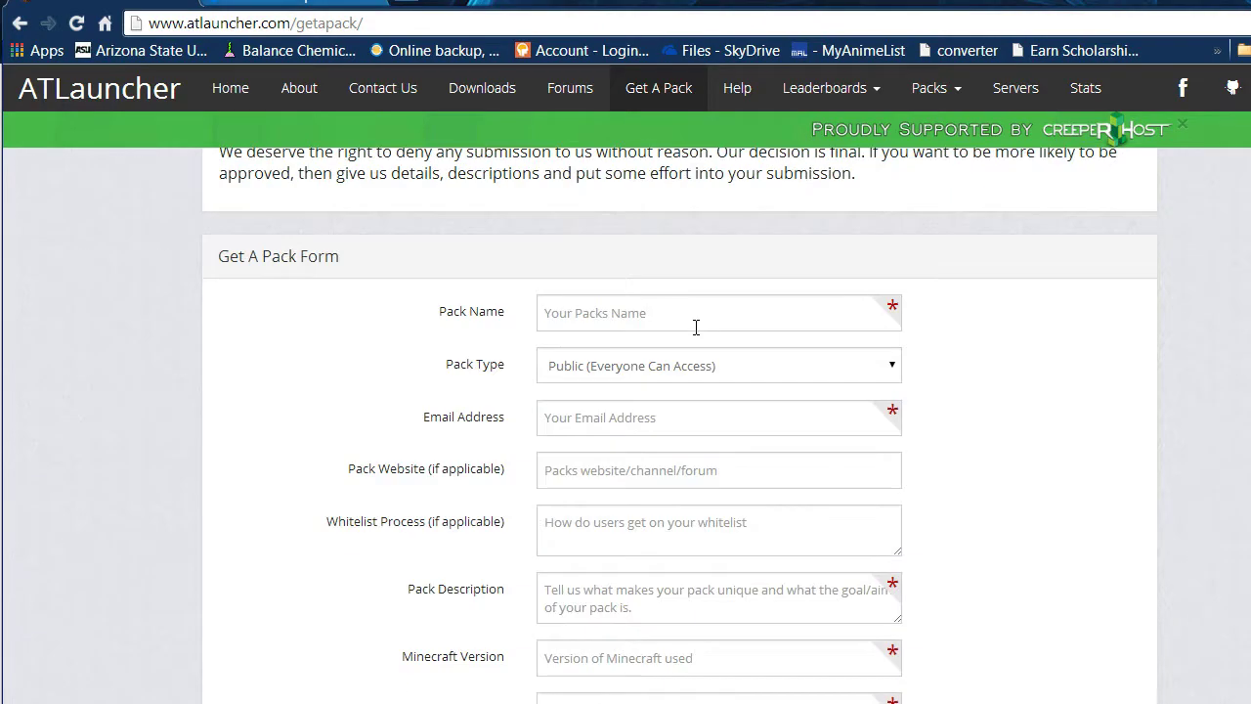
pyautogui.scroll(-2, 695, 326)
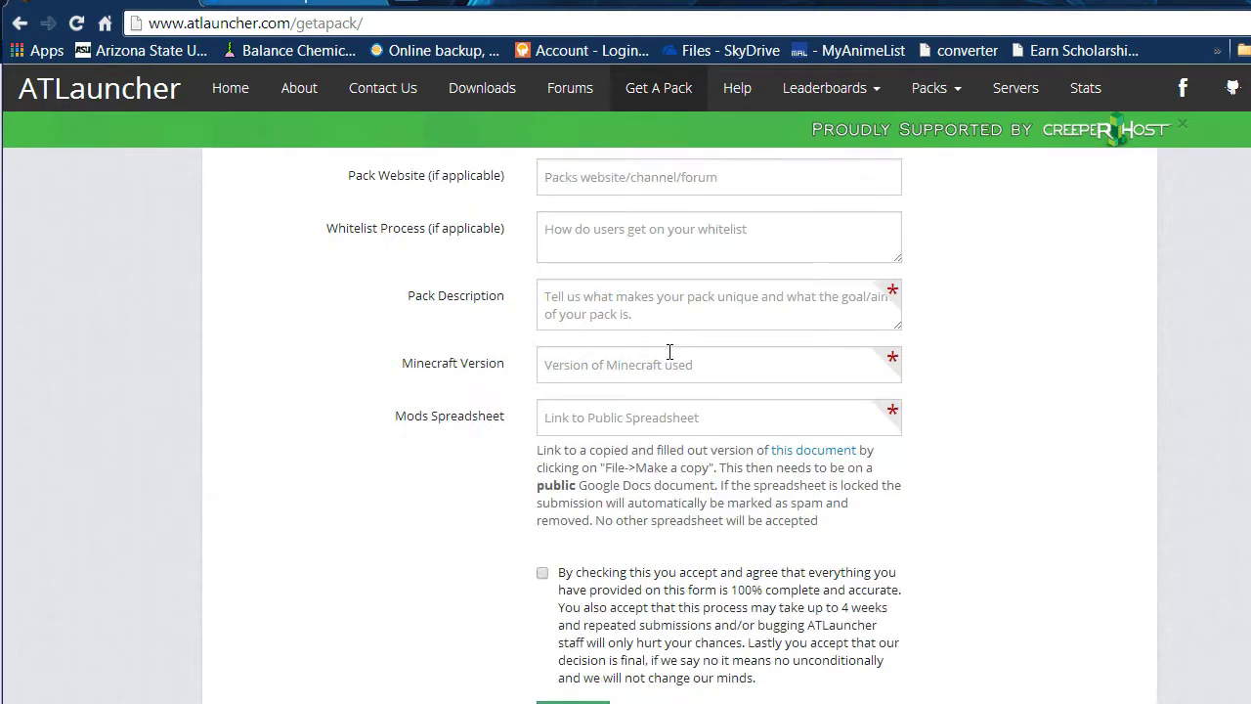
pyautogui.scroll(1, 444, 381)
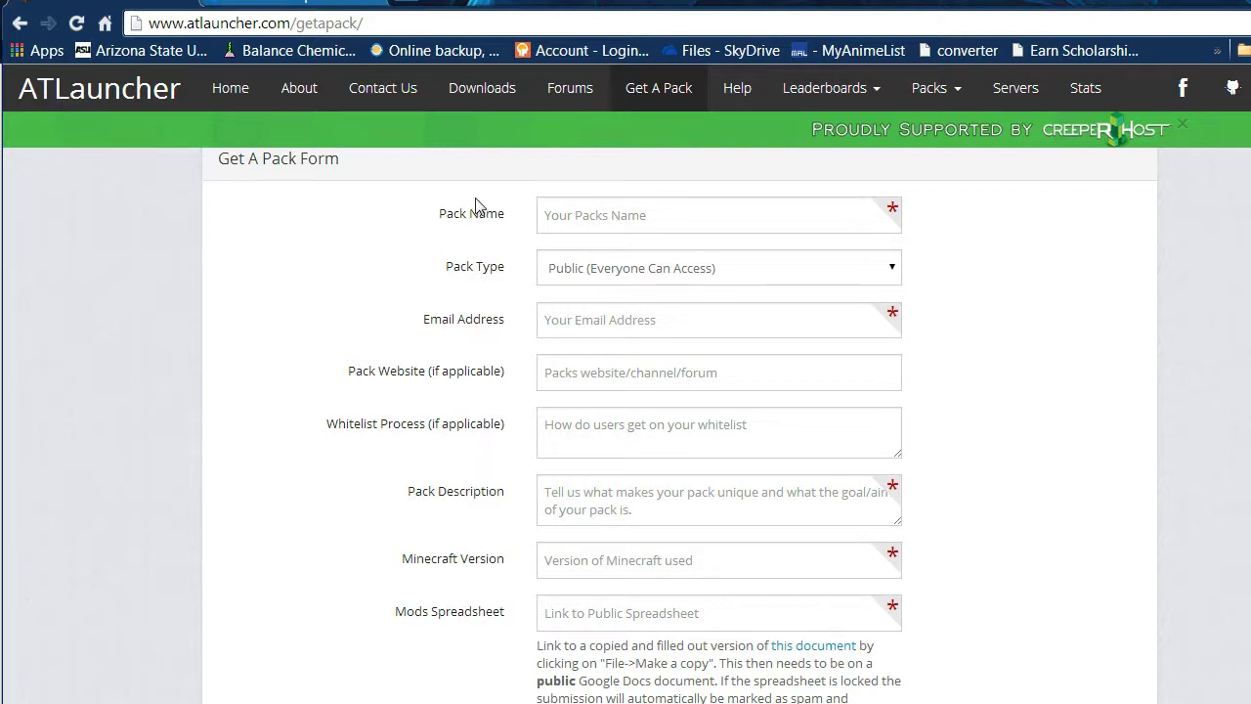
# Open the Minecraft Portable folder on the Dropbox website and read updates read first!.txt, highlighting its UPDATE V 1.0.6 heading
pyautogui.click(295, 4)
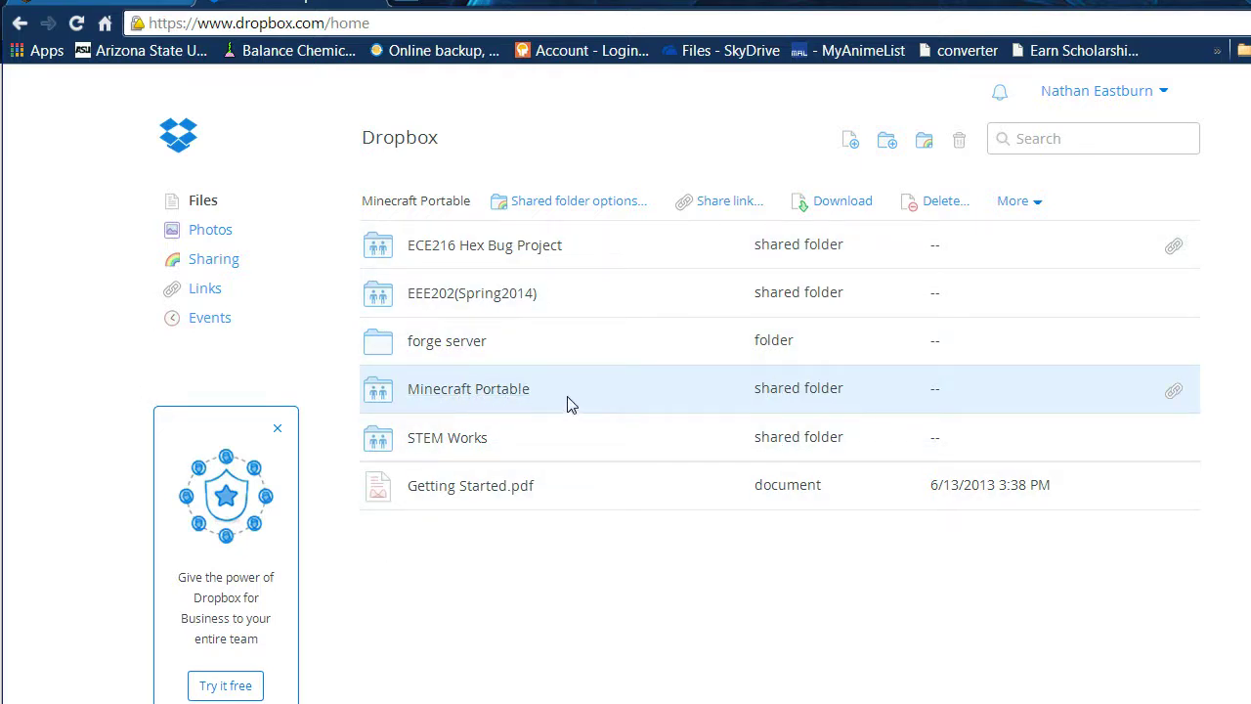
pyautogui.click(482, 396)
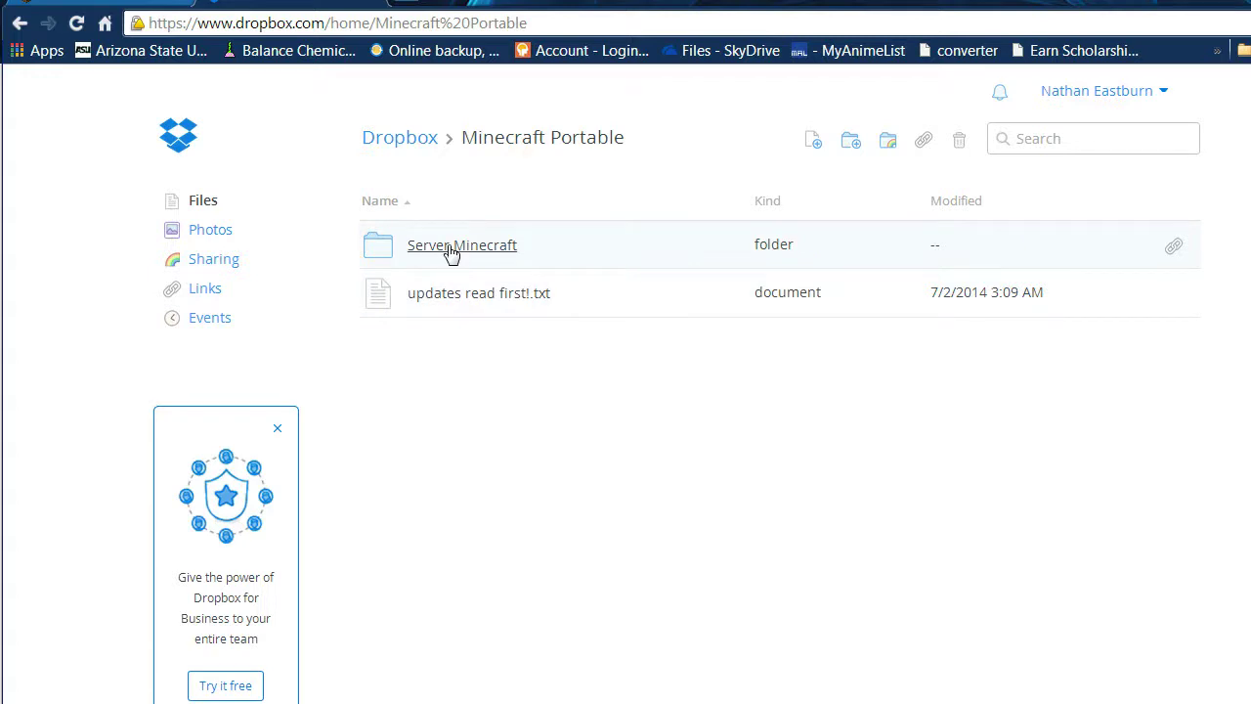
pyautogui.click(461, 305)
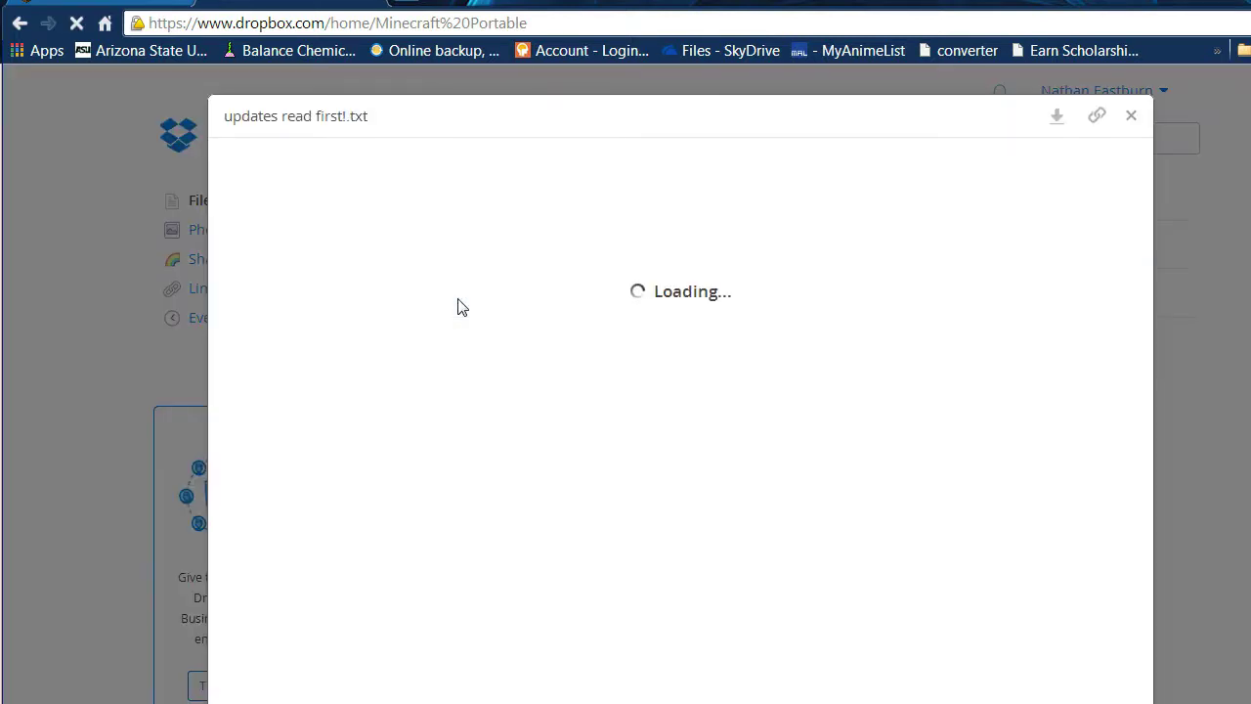
pyautogui.scroll(-3, 479, 430)
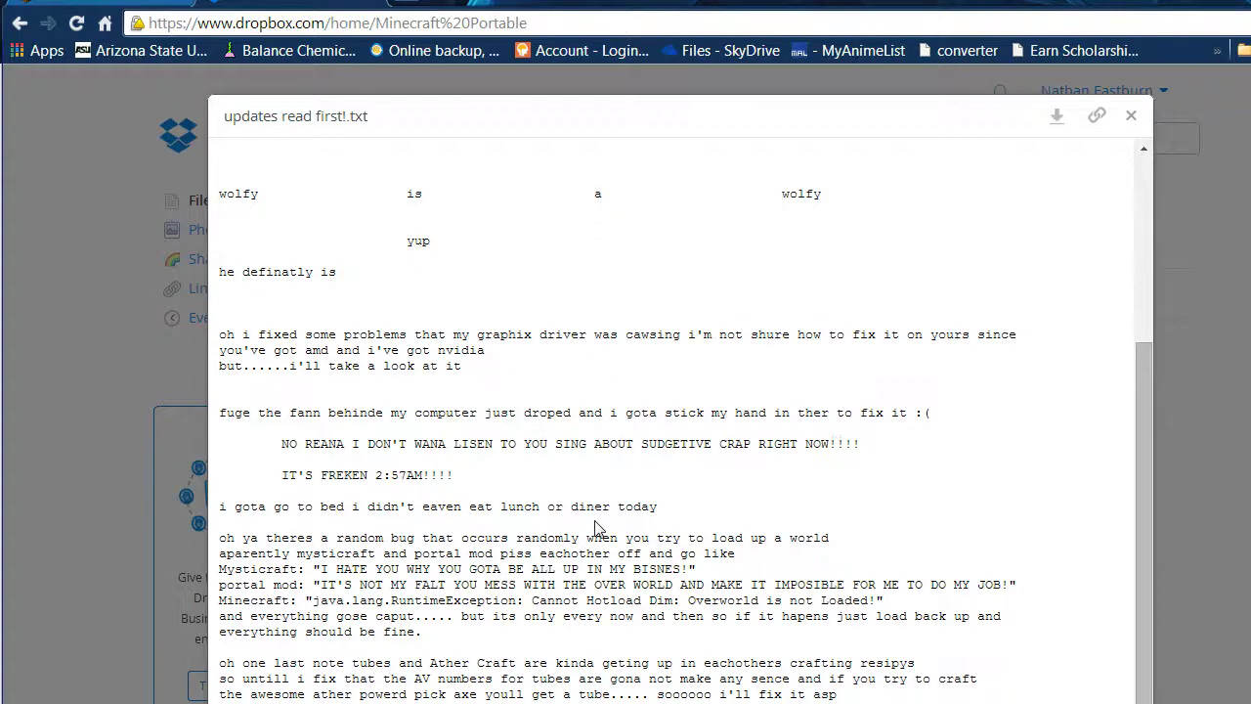
pyautogui.scroll(3, 598, 527)
pyautogui.moveTo(468, 156); pyautogui.dragTo(608, 157)
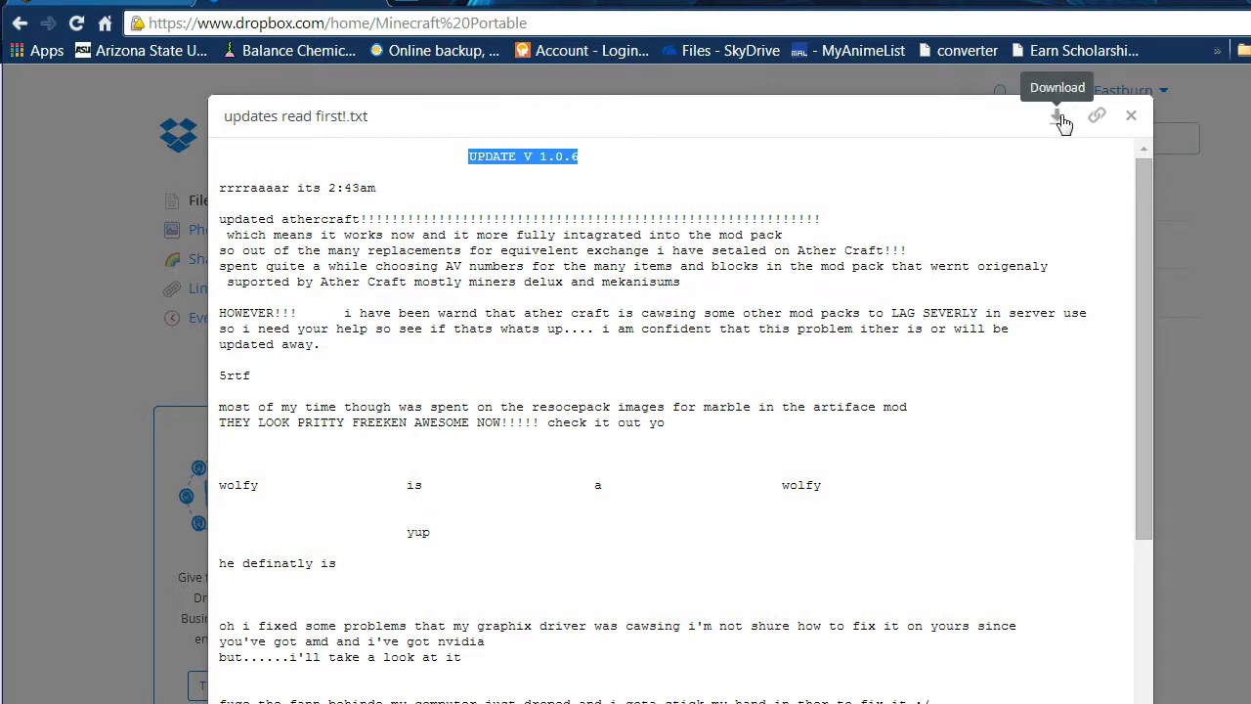
# Close the text file preview and browse the contents of the Server Minecraft folder on the Dropbox website
pyautogui.click(1133, 116)
pyautogui.click(452, 250)
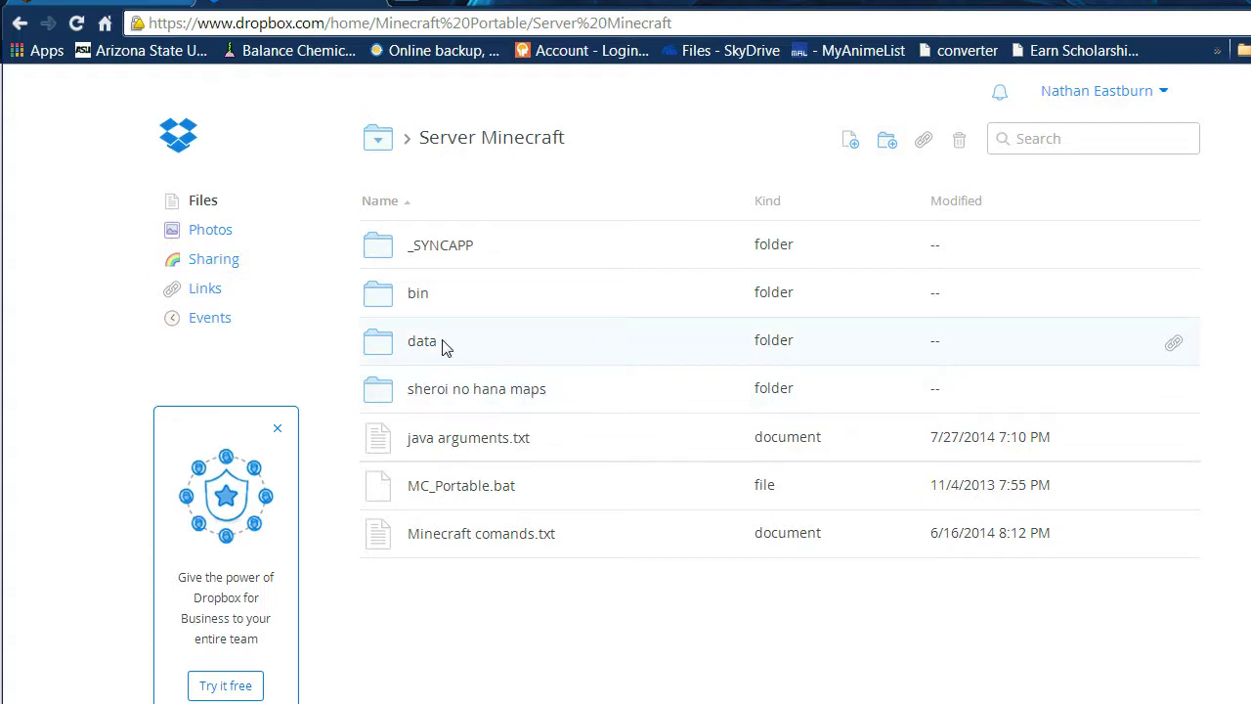
pyautogui.click(418, 293)
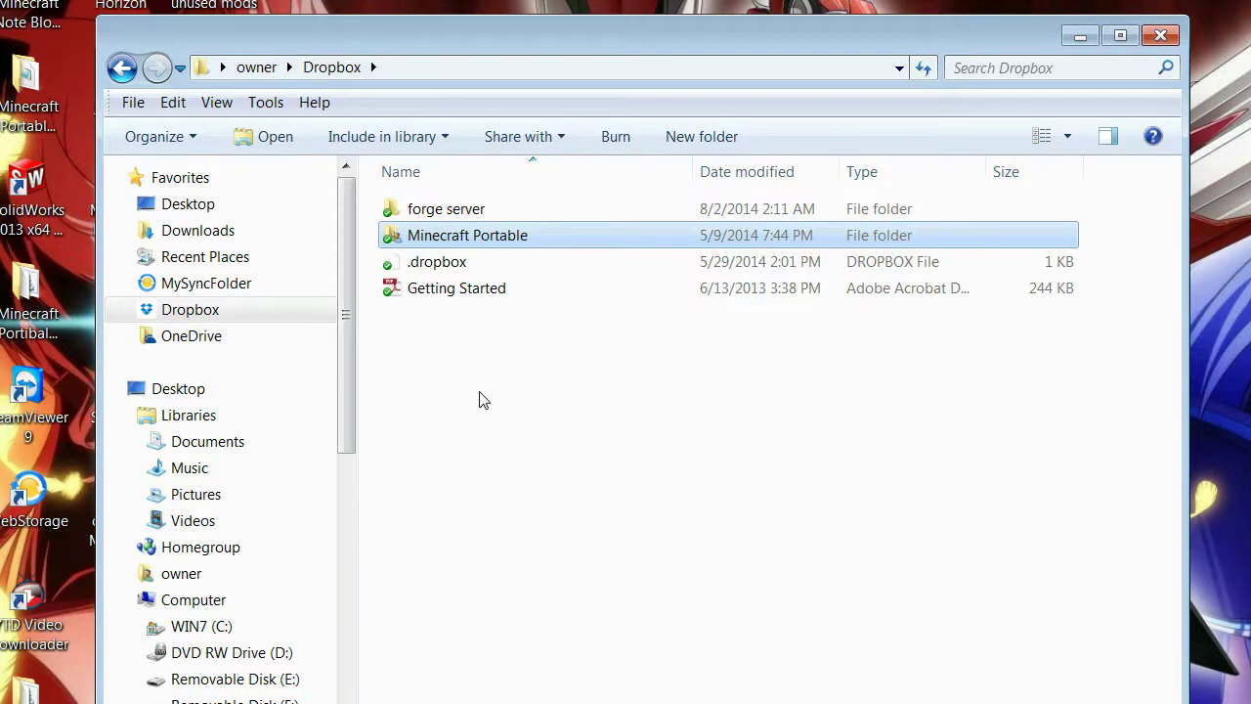
# Browse the local Dropbox folder down to Minecraft Portable > Server Minecraft
pyautogui.moveTo(465, 21); pyautogui.dragTo(469, 58)
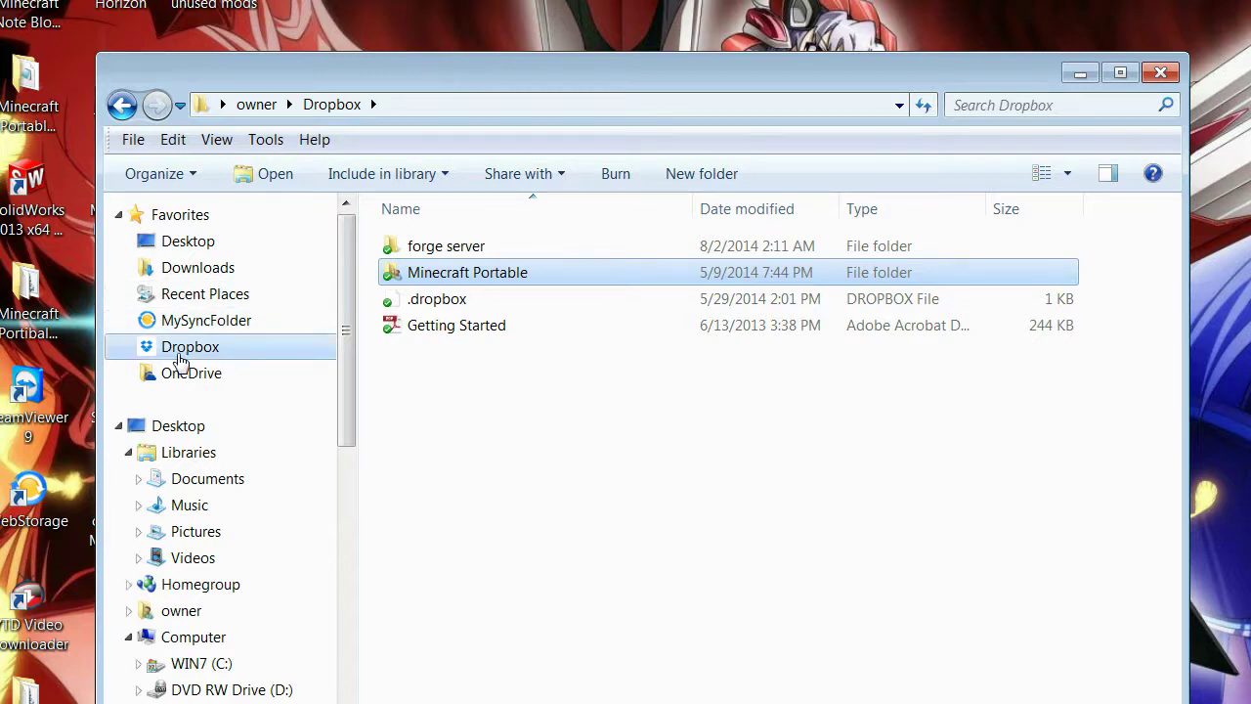
pyautogui.doubleClick(440, 273)
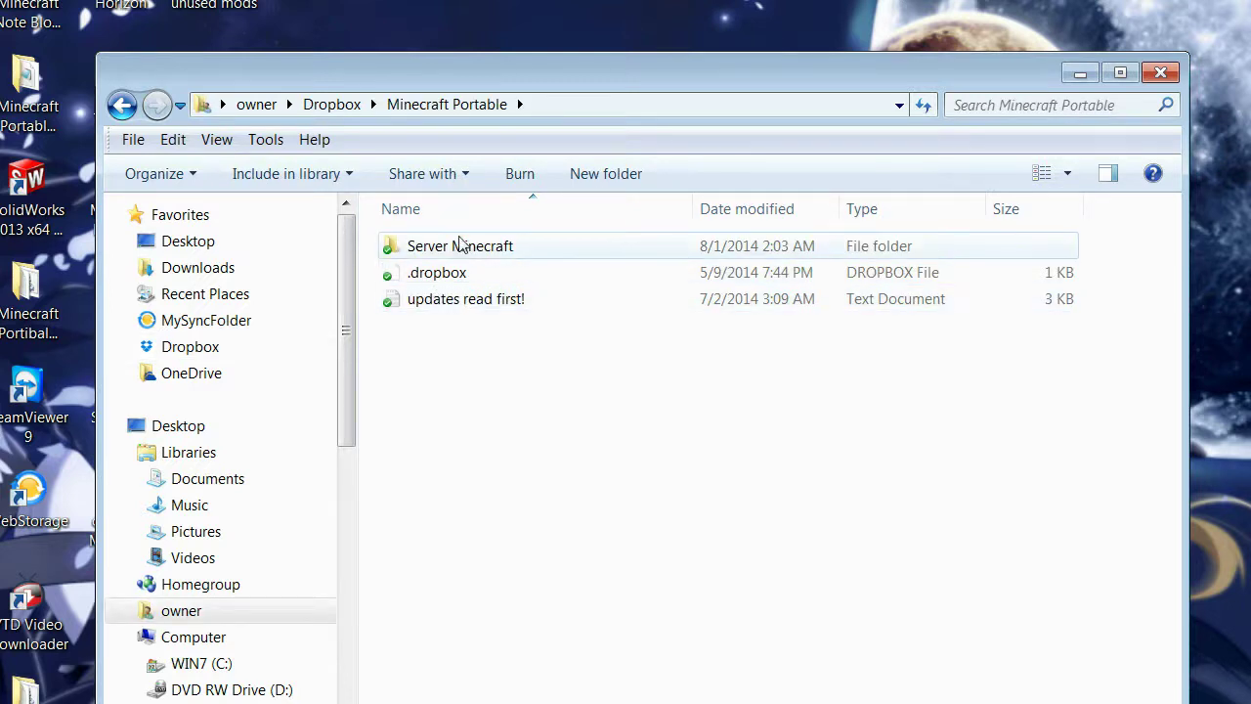
pyautogui.doubleClick(465, 246)
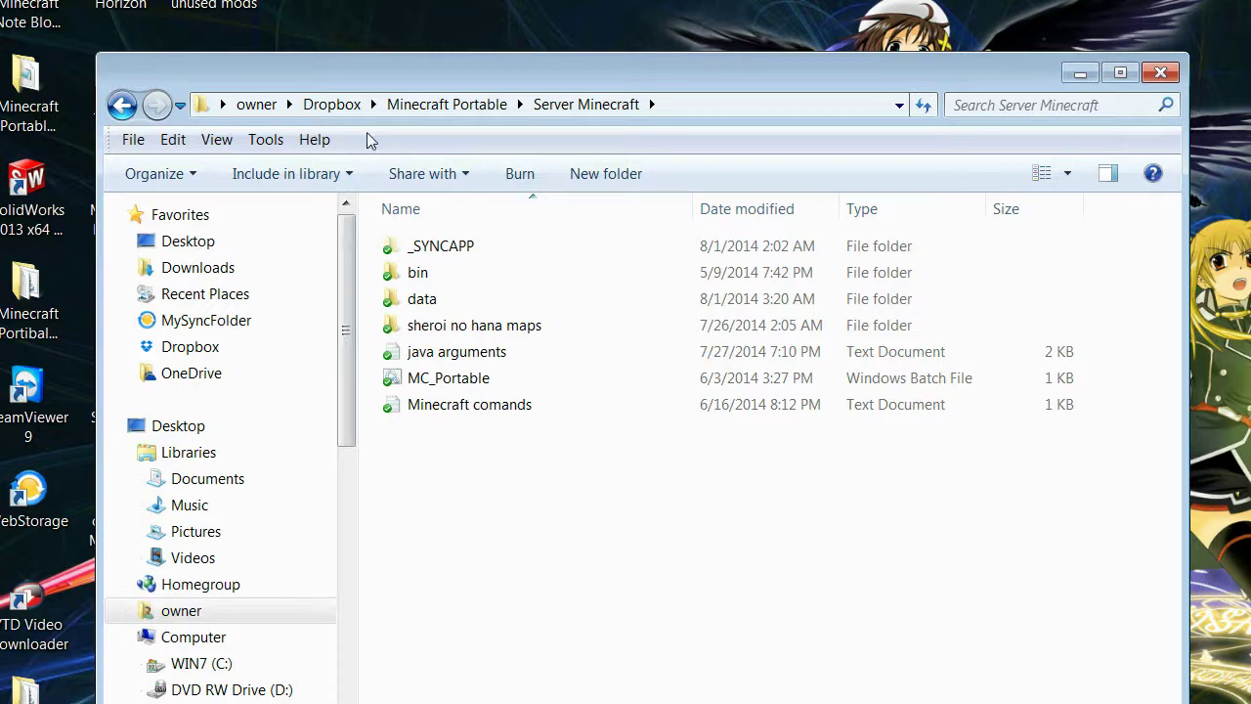
# Try to copy the Minecraft Portable folder from the local Dropbox folder to the desktop, declining the folder merge
pyautogui.click(332, 105)
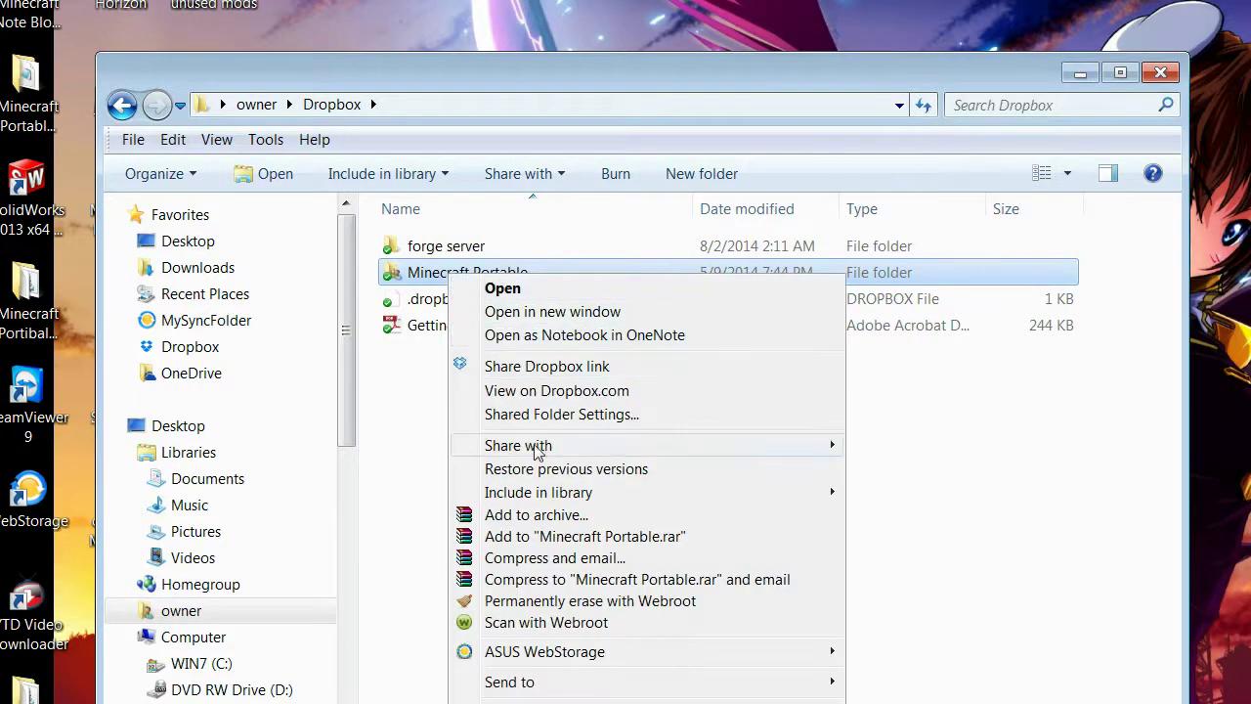
pyautogui.press('Escape')
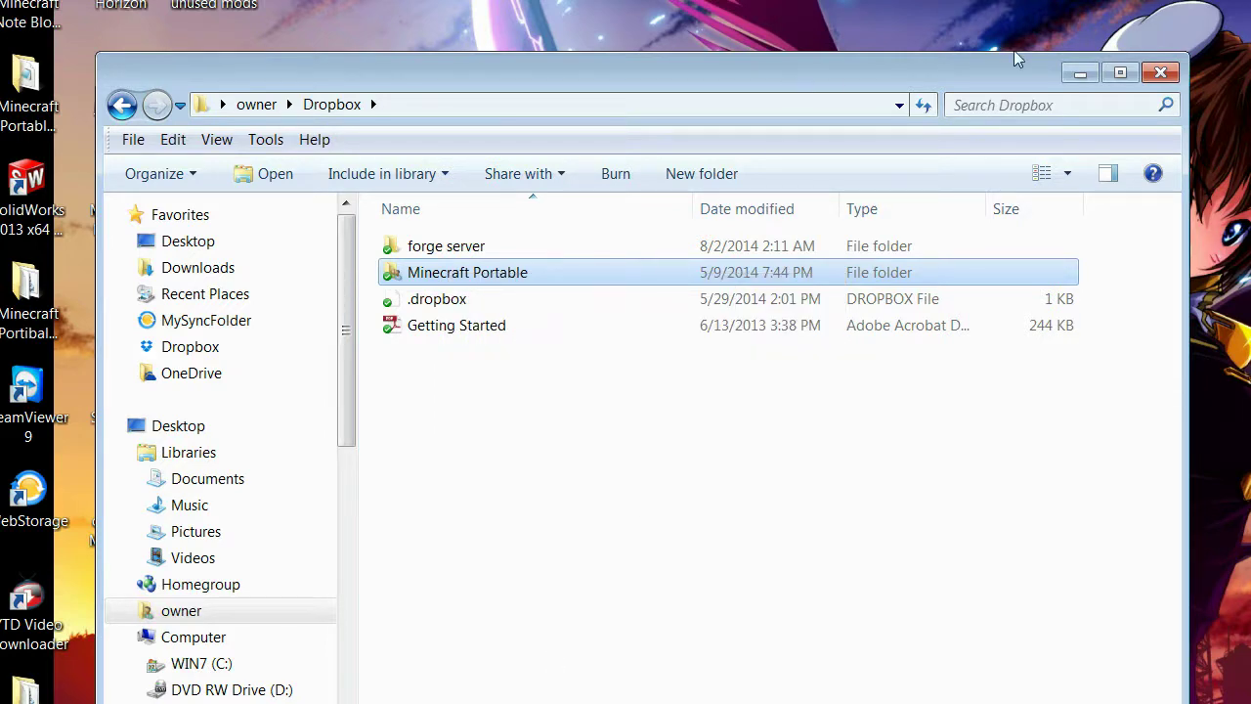
pyautogui.moveTo(1013, 70); pyautogui.dragTo(965, 655)
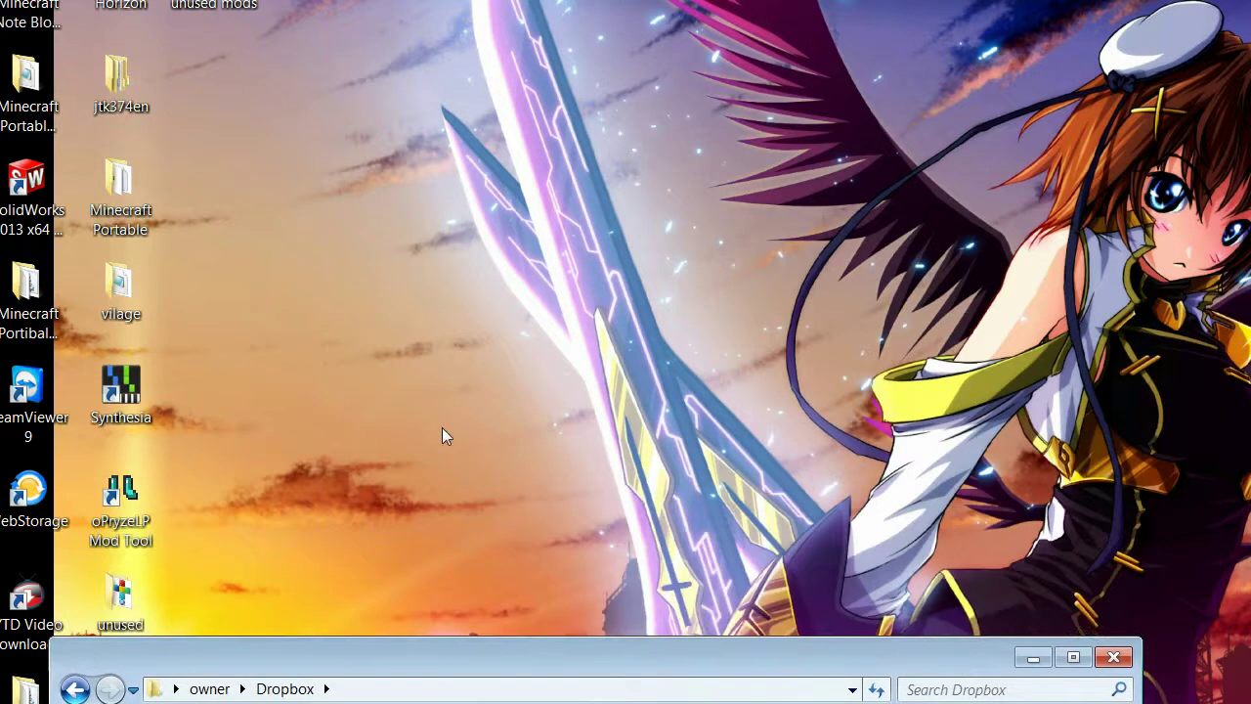
pyautogui.rightClick(236, 213)
pyautogui.click(313, 311)
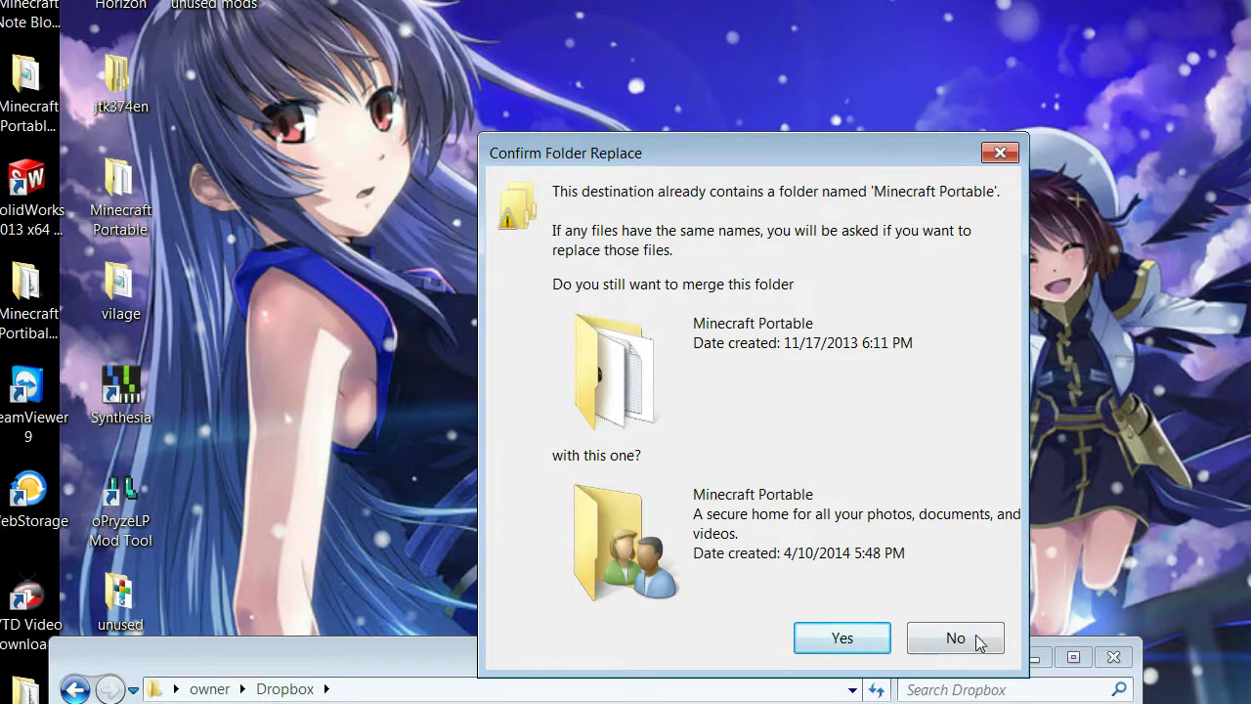
pyautogui.click(980, 640)
pyautogui.moveTo(392, 630); pyautogui.dragTo(406, 601)
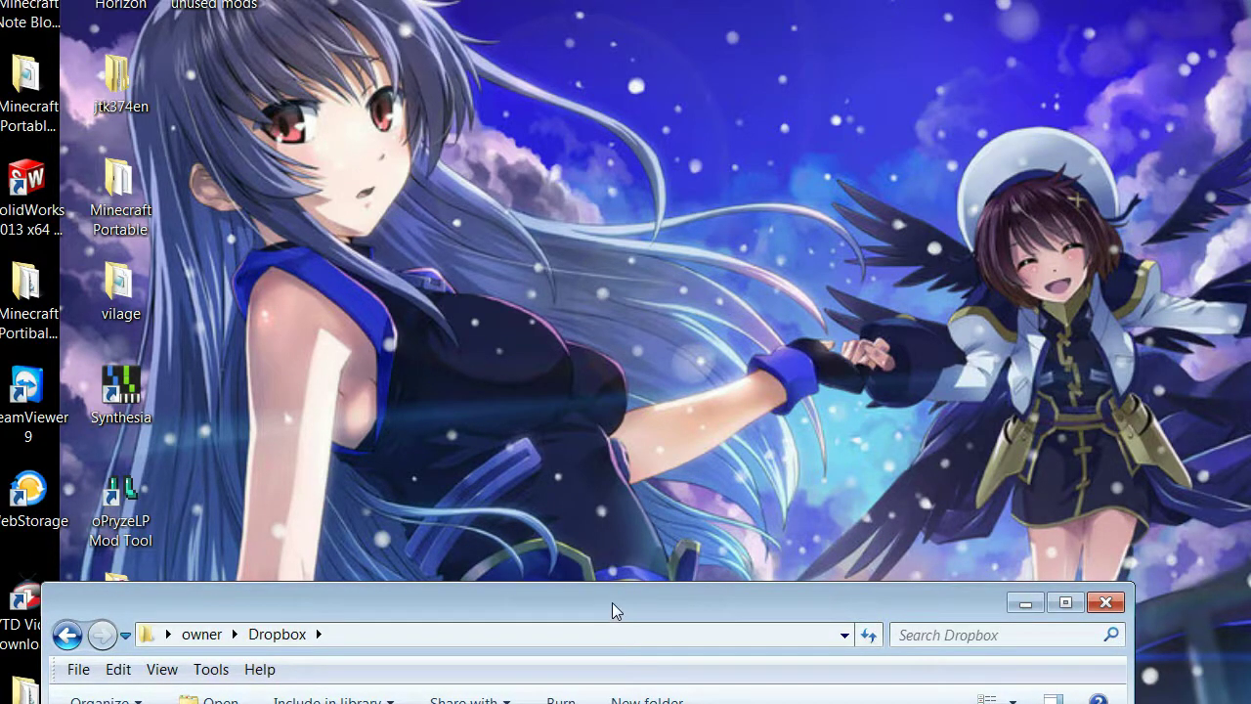
pyautogui.moveTo(612, 601); pyautogui.dragTo(596, 22)
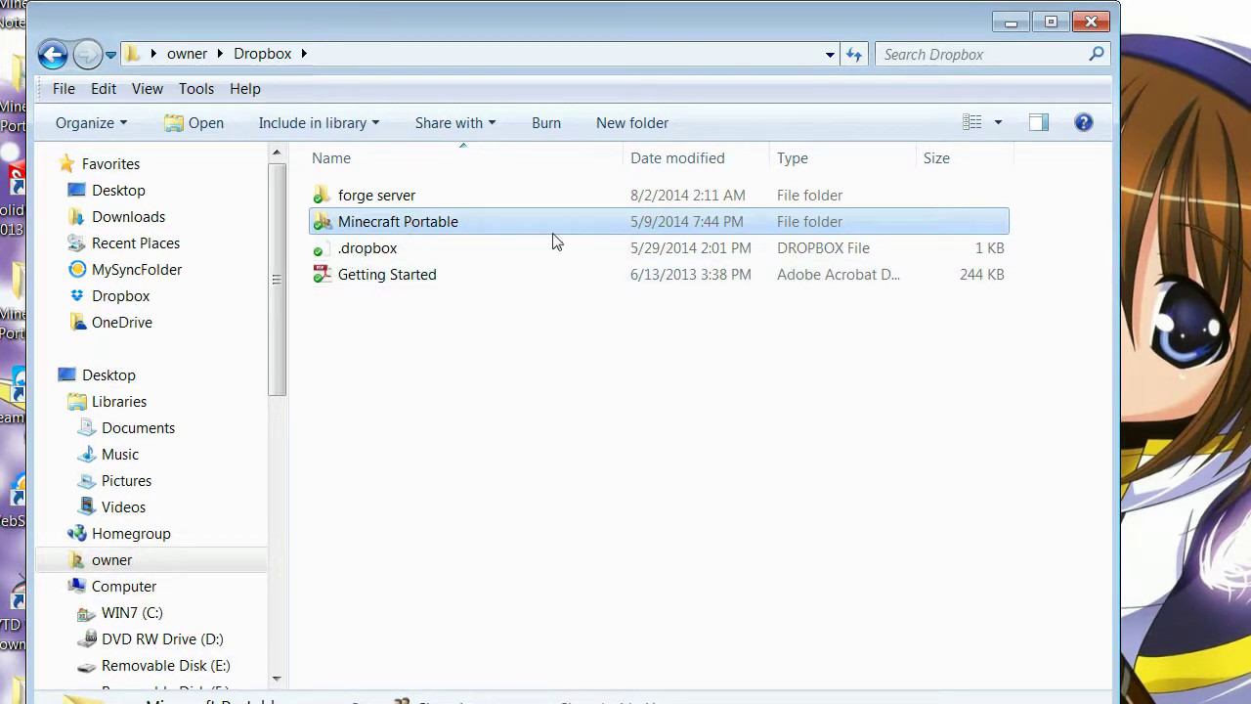
pyautogui.moveTo(409, 21)
pyautogui.mouseDown()
pyautogui.moveTo(469, 80)
pyautogui.moveTo(415, 27)
pyautogui.mouseUp()
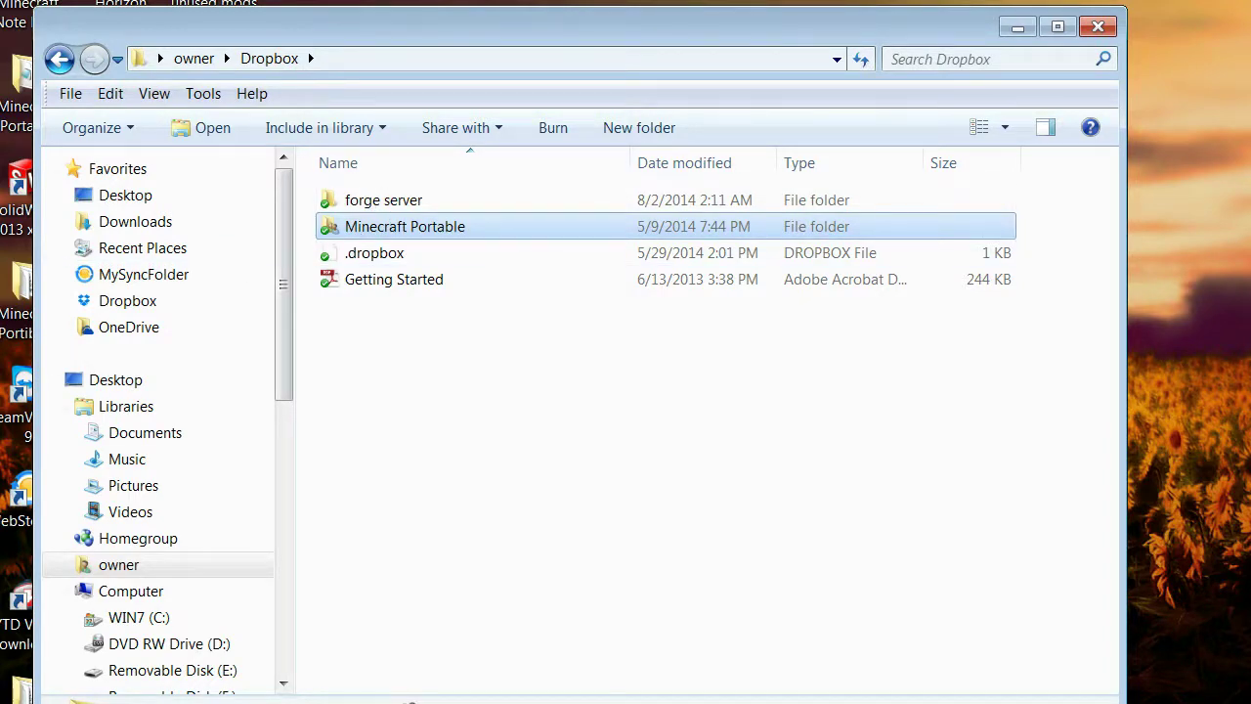
# Examine the Minecraft Portable Server copy folder inside Minecraft Portable Copy, including the mod files in its stuff subfolder
pyautogui.doubleClick(19, 283)
pyautogui.moveTo(5, 173); pyautogui.dragTo(738, 78)
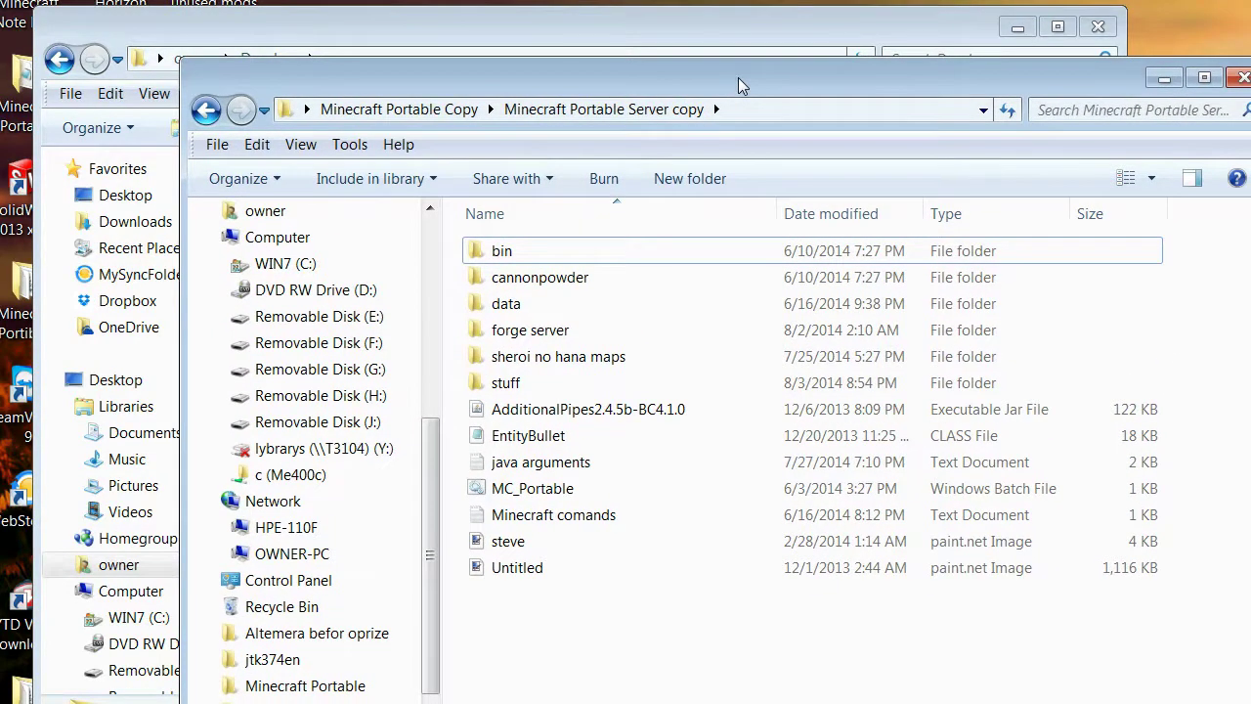
pyautogui.click(513, 281)
pyautogui.click(508, 357)
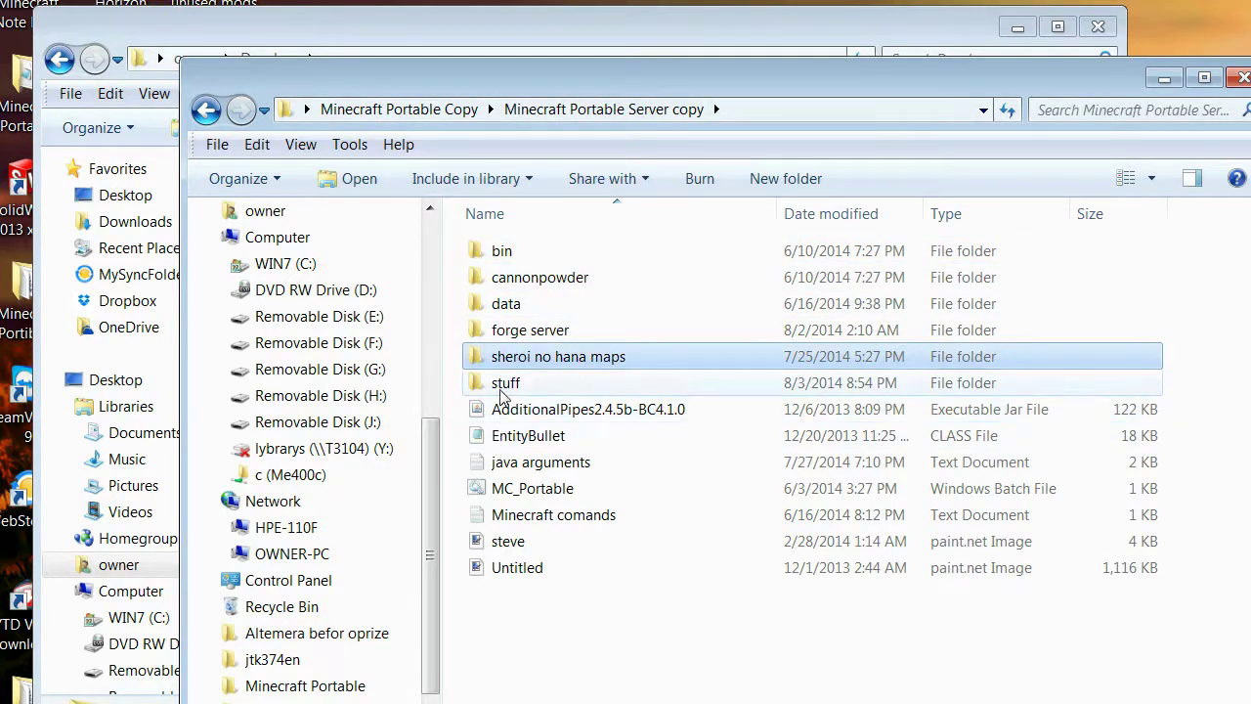
pyautogui.doubleClick(503, 383)
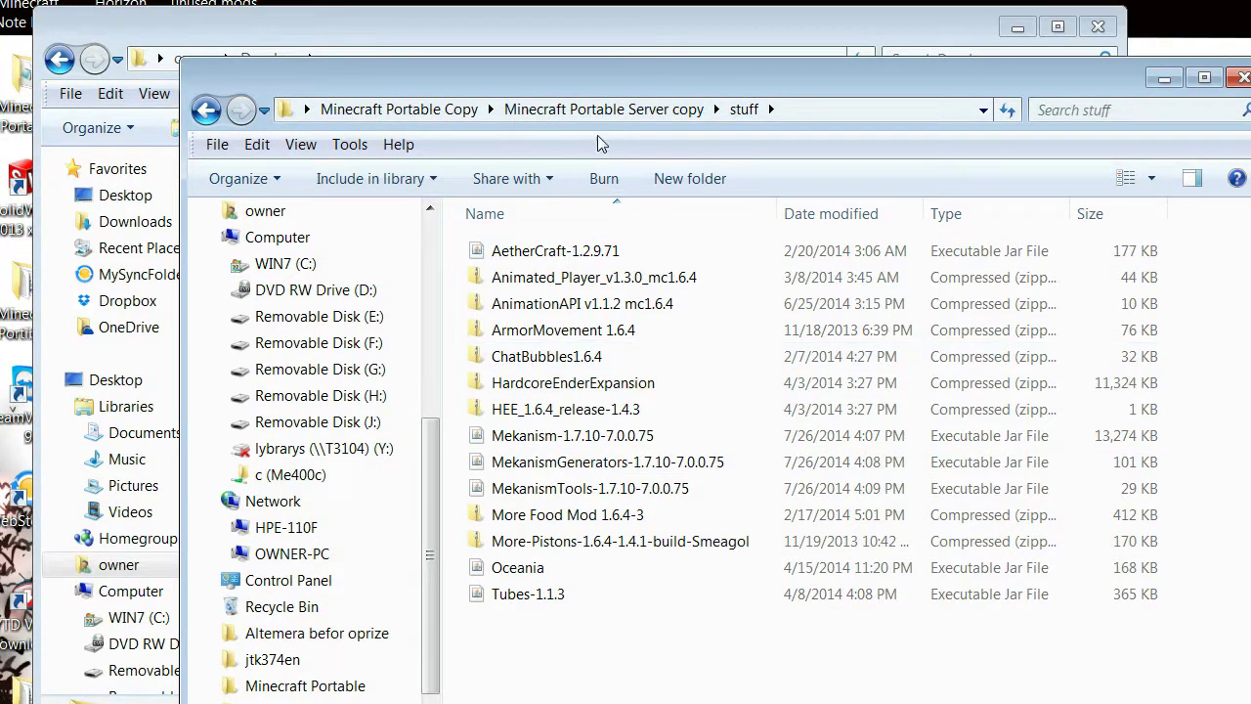
pyautogui.click(602, 108)
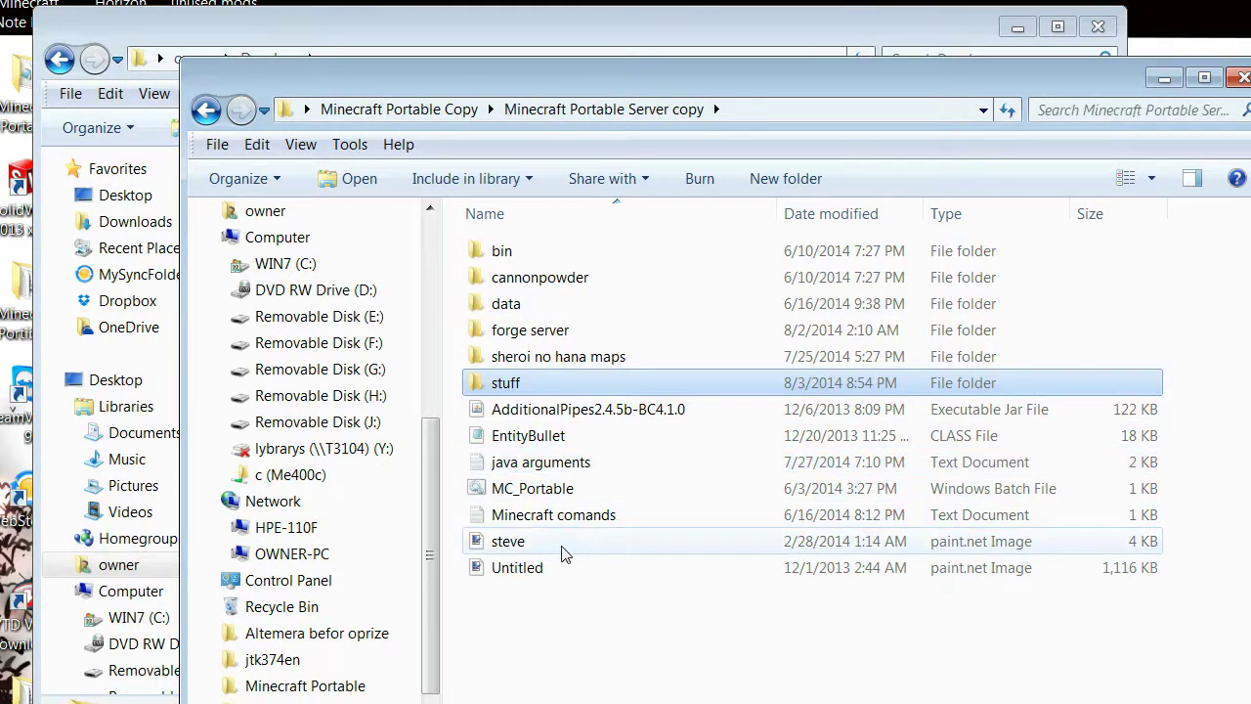
pyautogui.click(524, 435)
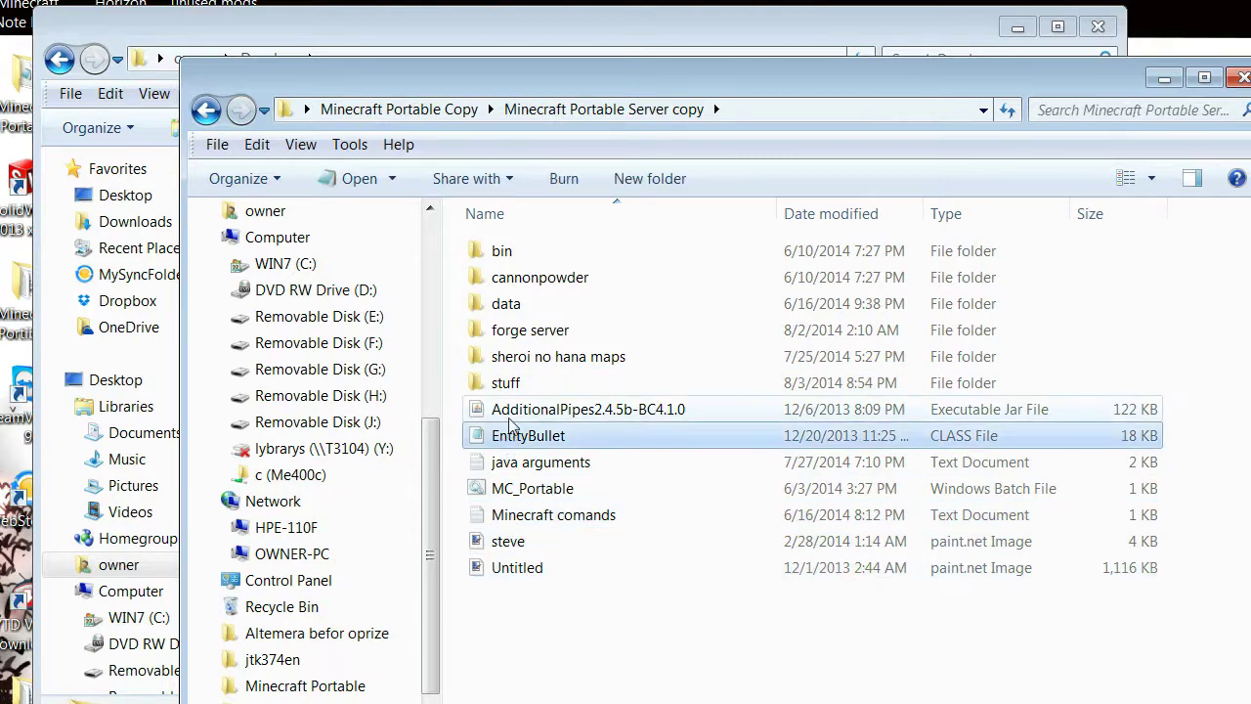
pyautogui.moveTo(550, 78); pyautogui.dragTo(559, 112)
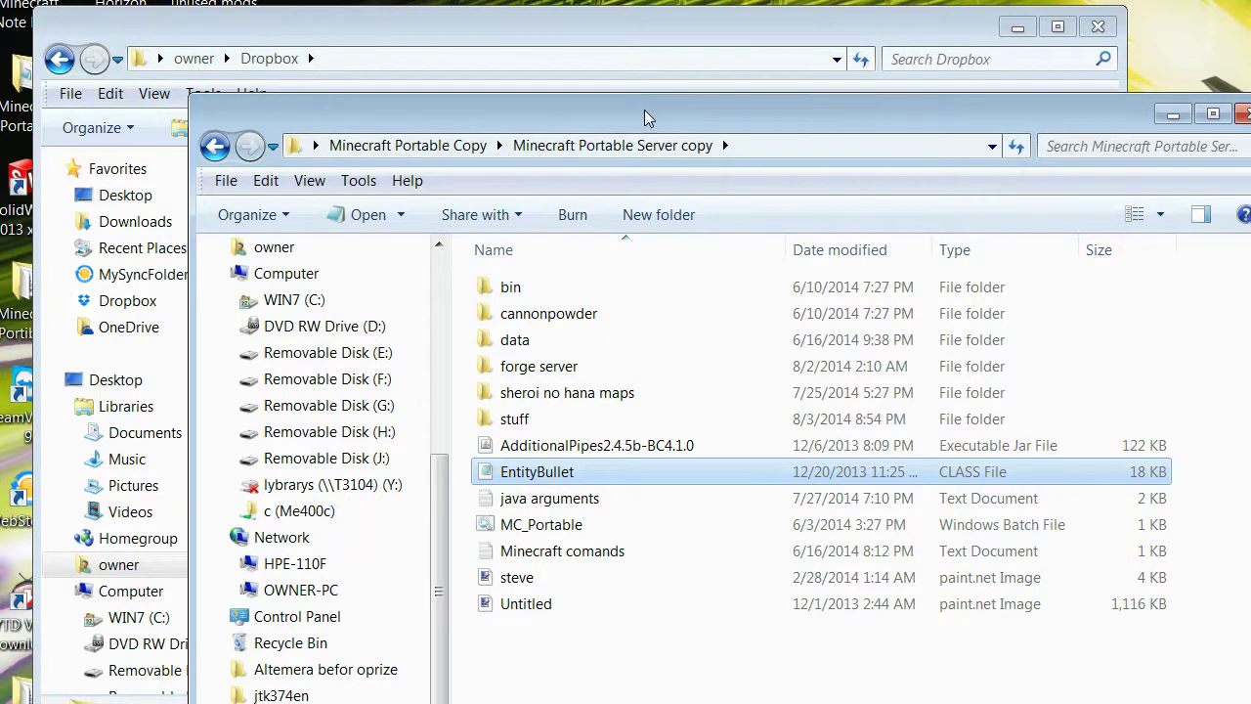
pyautogui.moveTo(644, 110)
pyautogui.mouseDown()
pyautogui.moveTo(433, 153)
pyautogui.moveTo(491, 125)
pyautogui.moveTo(635, 93)
pyautogui.mouseUp()
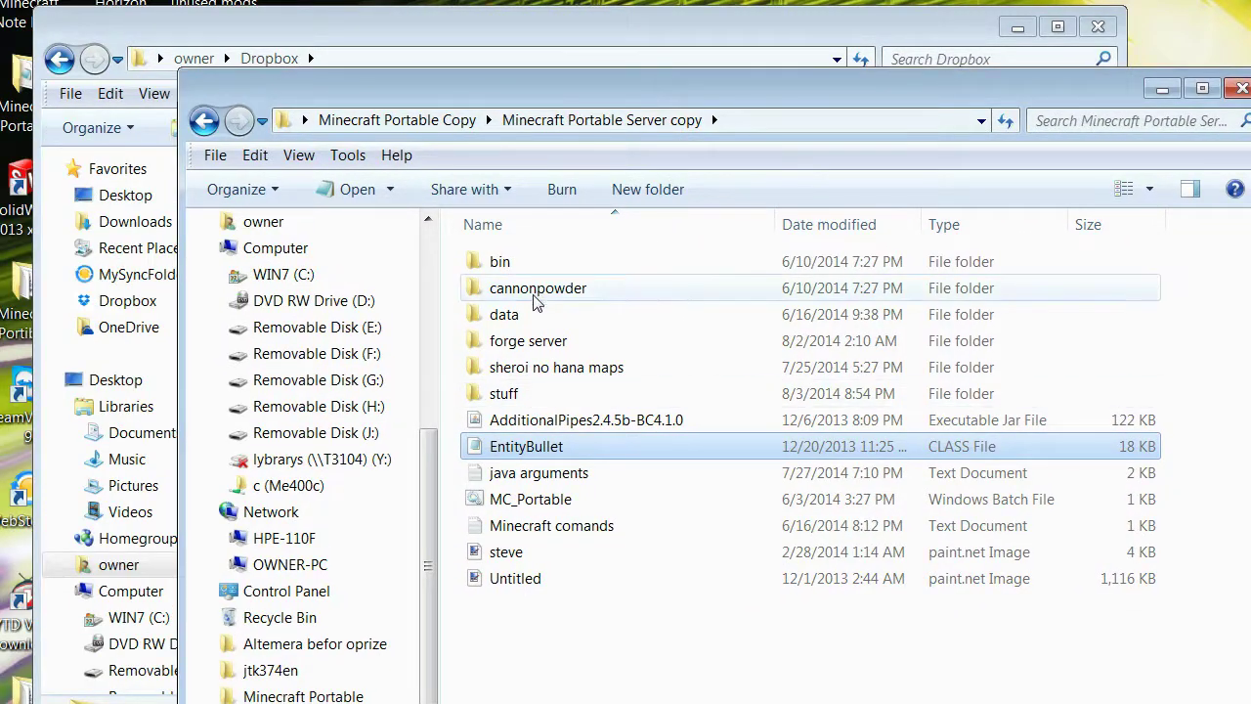
# View the properties of the Minecraft Portable Server copy folder, and return to the Minecraft Portable folder in Dropbox
pyautogui.click(411, 125)
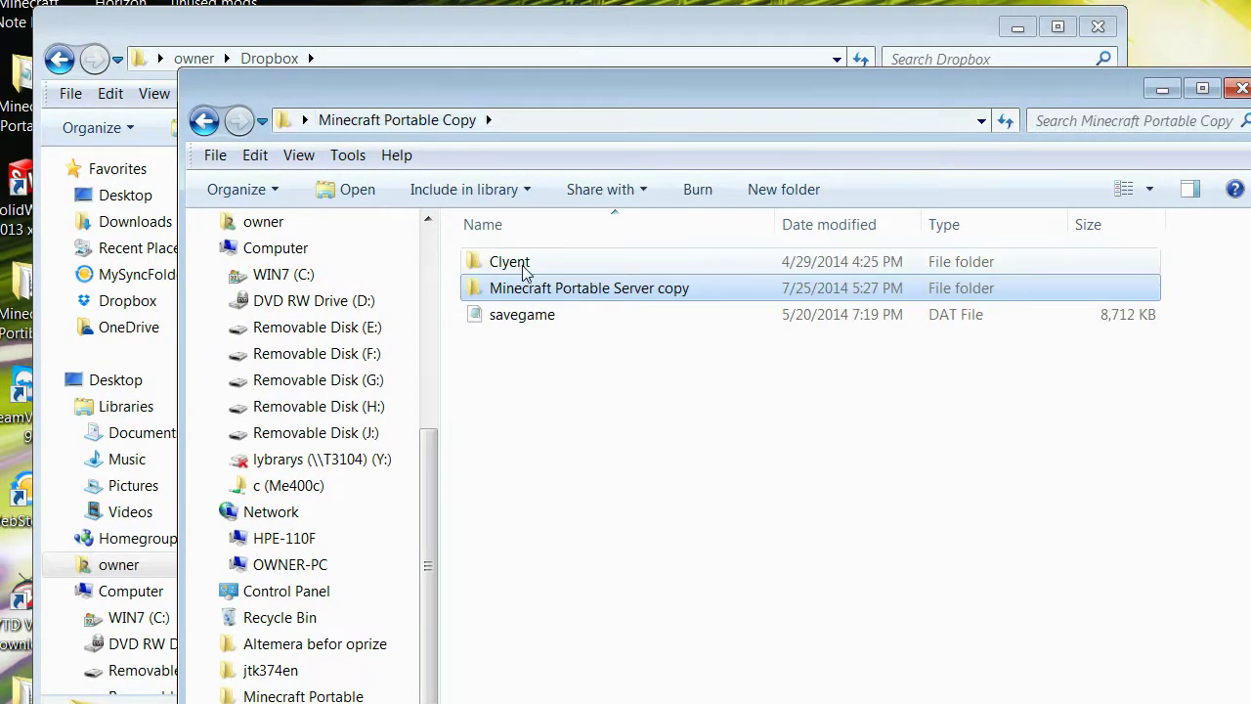
pyautogui.rightClick(548, 293)
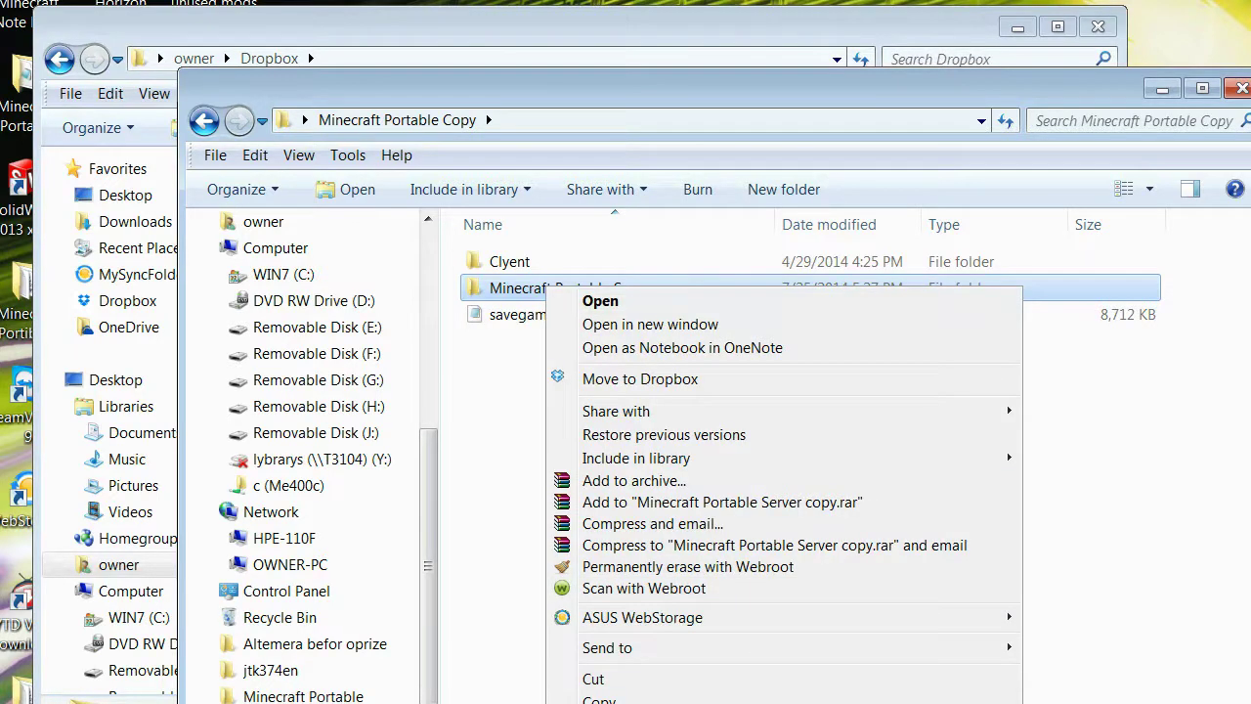
pyautogui.press('r')
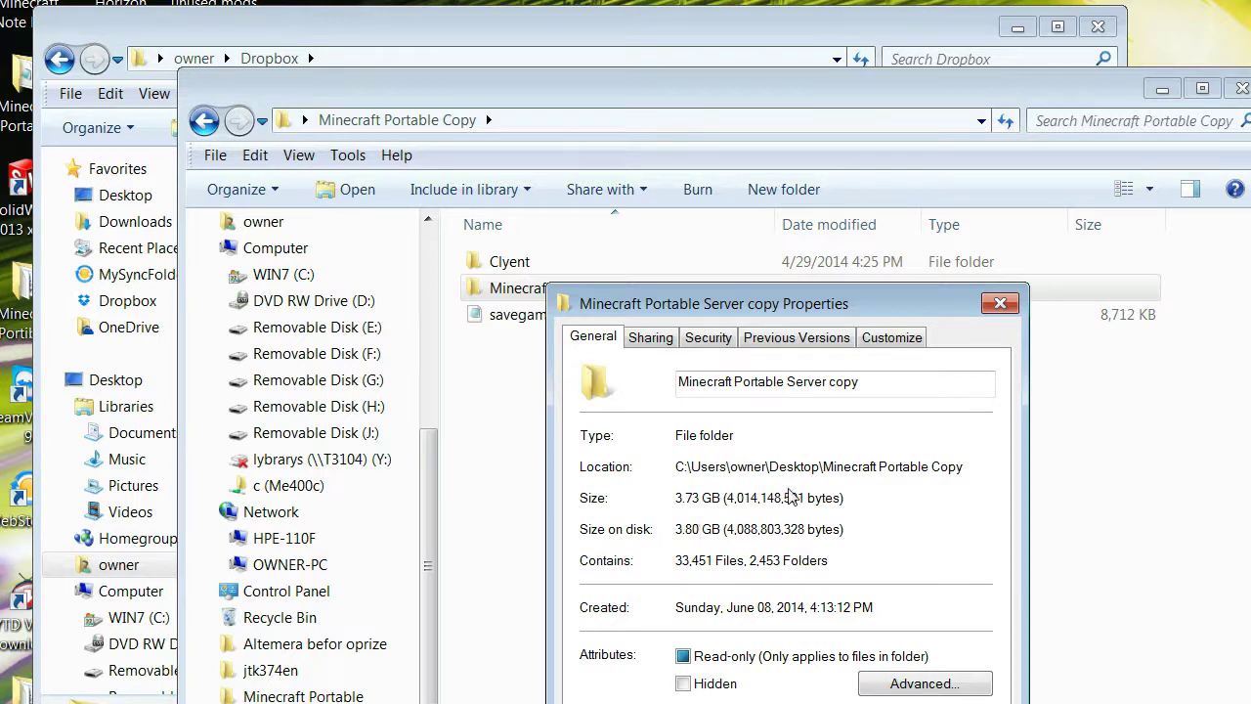
pyautogui.click(1000, 303)
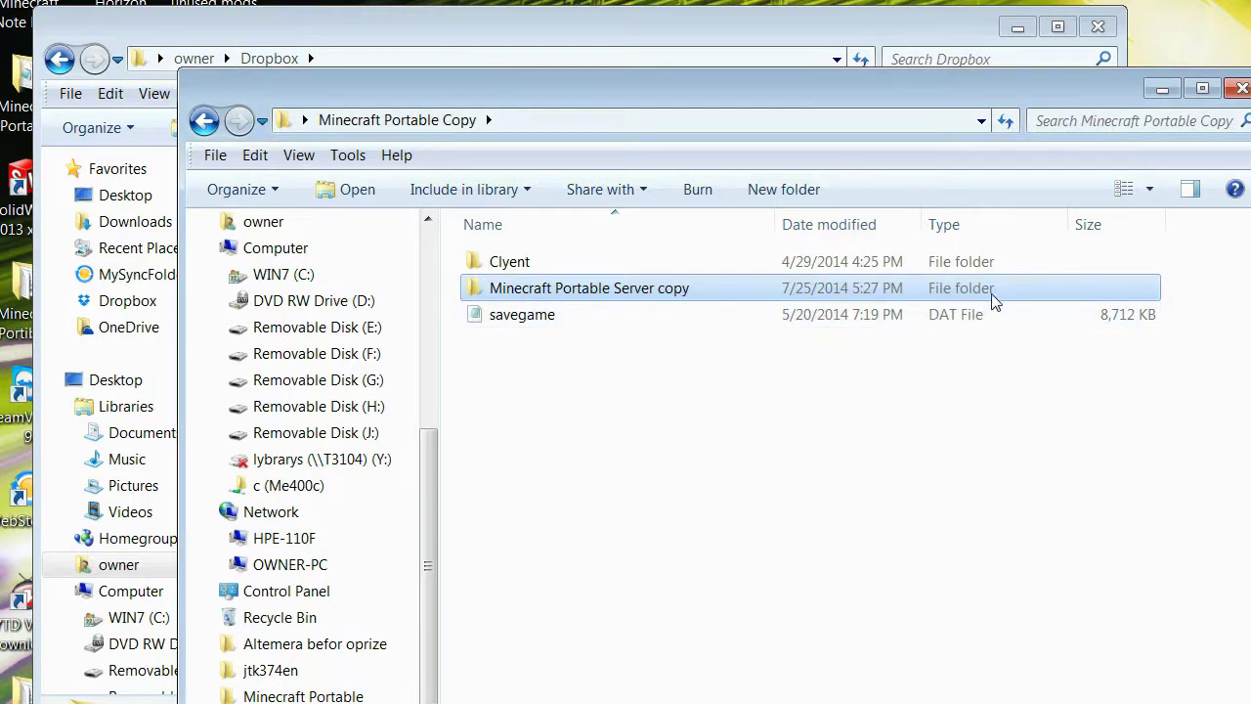
pyautogui.click(1241, 88)
pyautogui.click(359, 235)
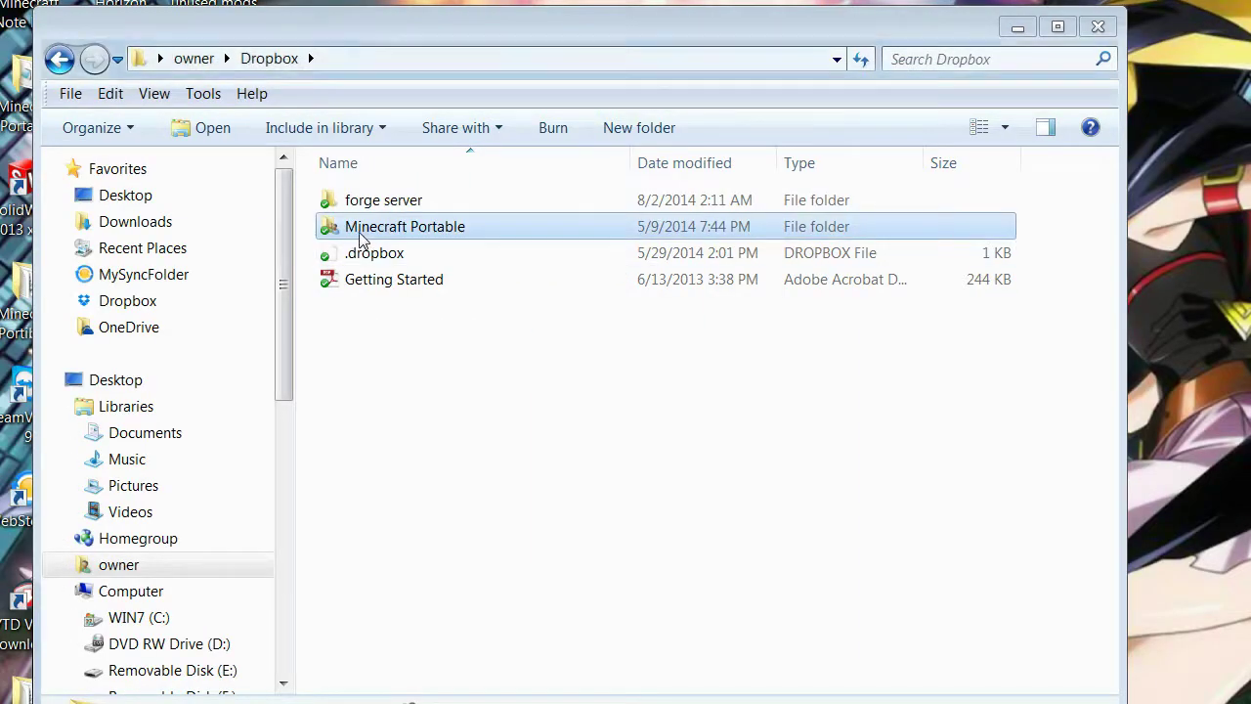
# View the properties of the Minecraft Portable folder in Dropbox to check its size and contents, and close them
pyautogui.rightClick(359, 234)
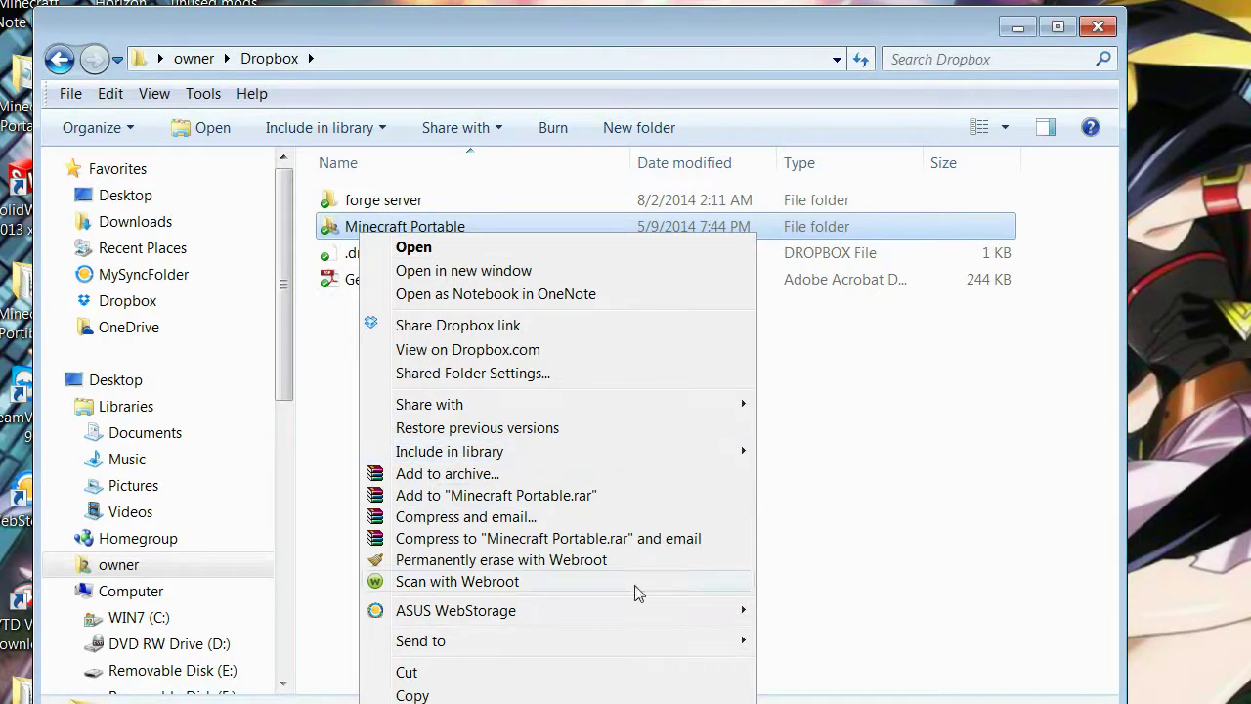
pyautogui.click(449, 703)
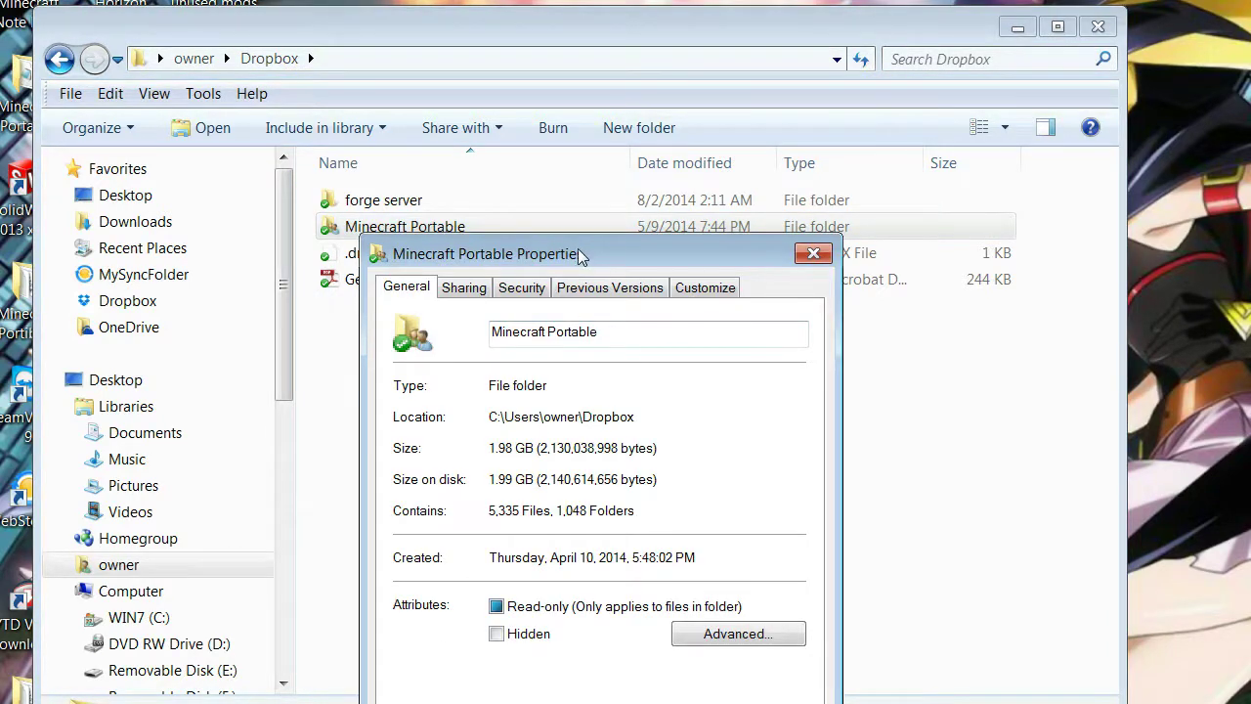
pyautogui.moveTo(582, 251); pyautogui.dragTo(679, 149)
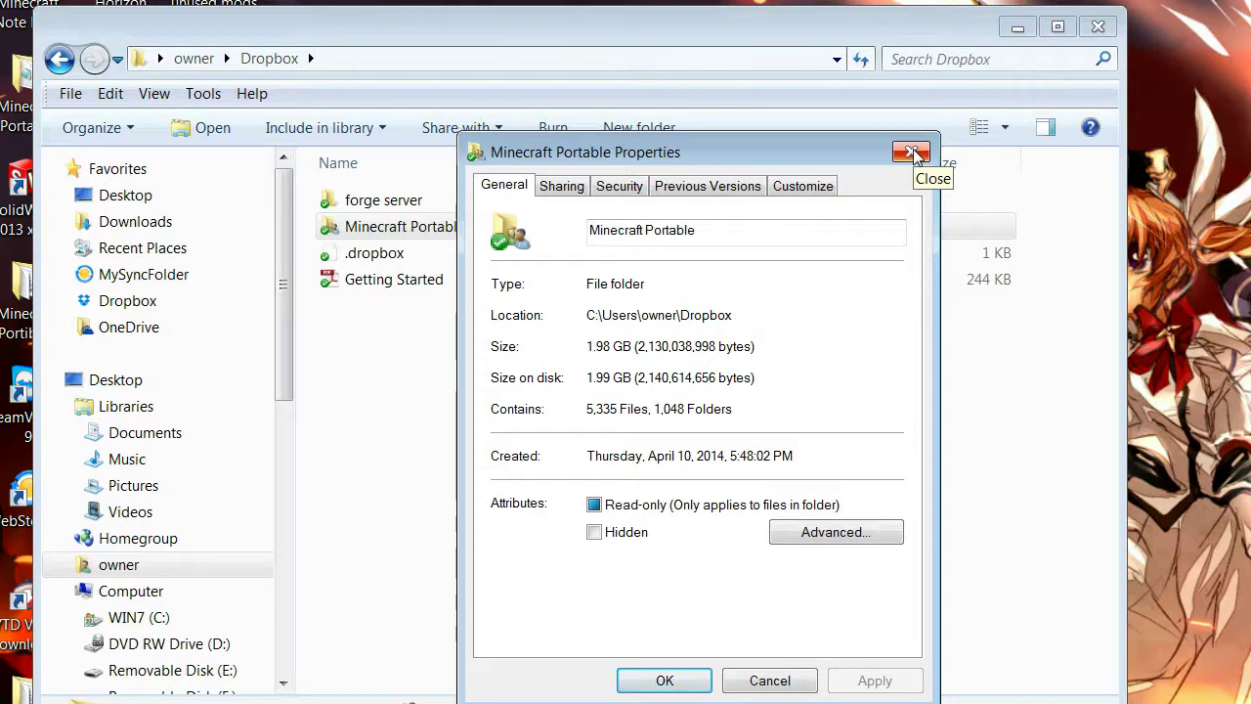
pyautogui.click(912, 154)
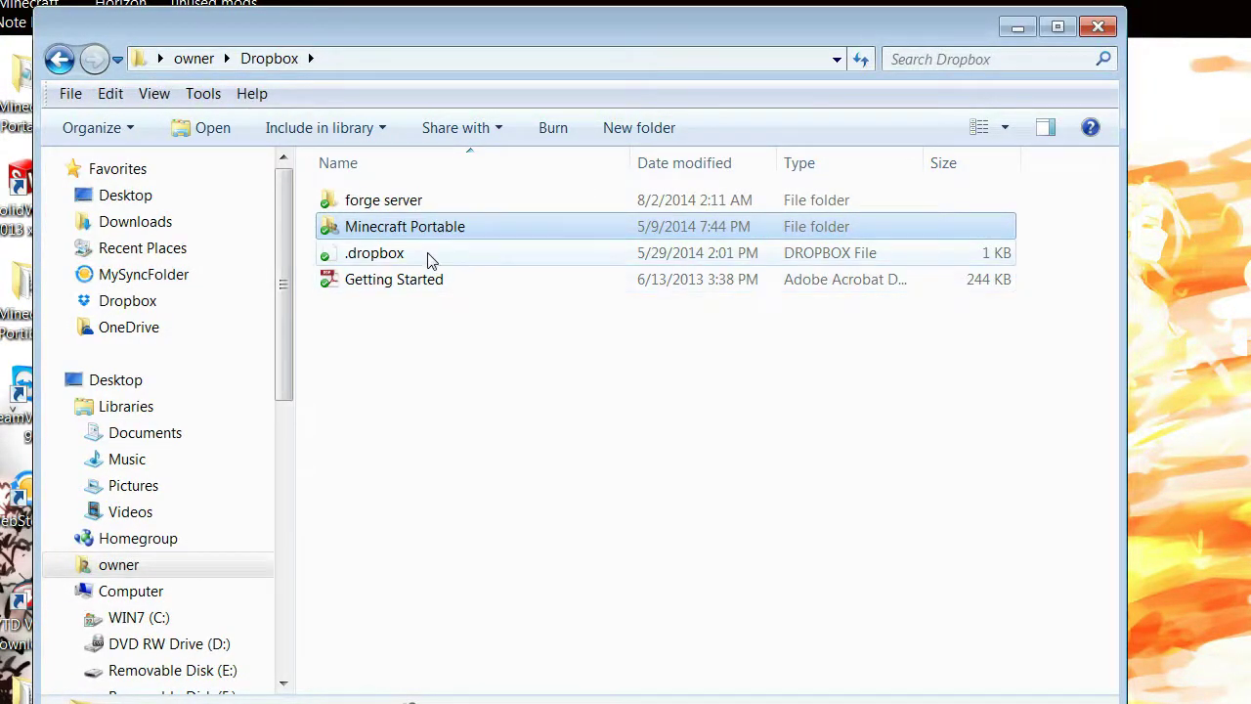
# Open the properties of the Minecraft application in Minecraft Portable > Server Minecraft > bin
pyautogui.doubleClick(403, 234)
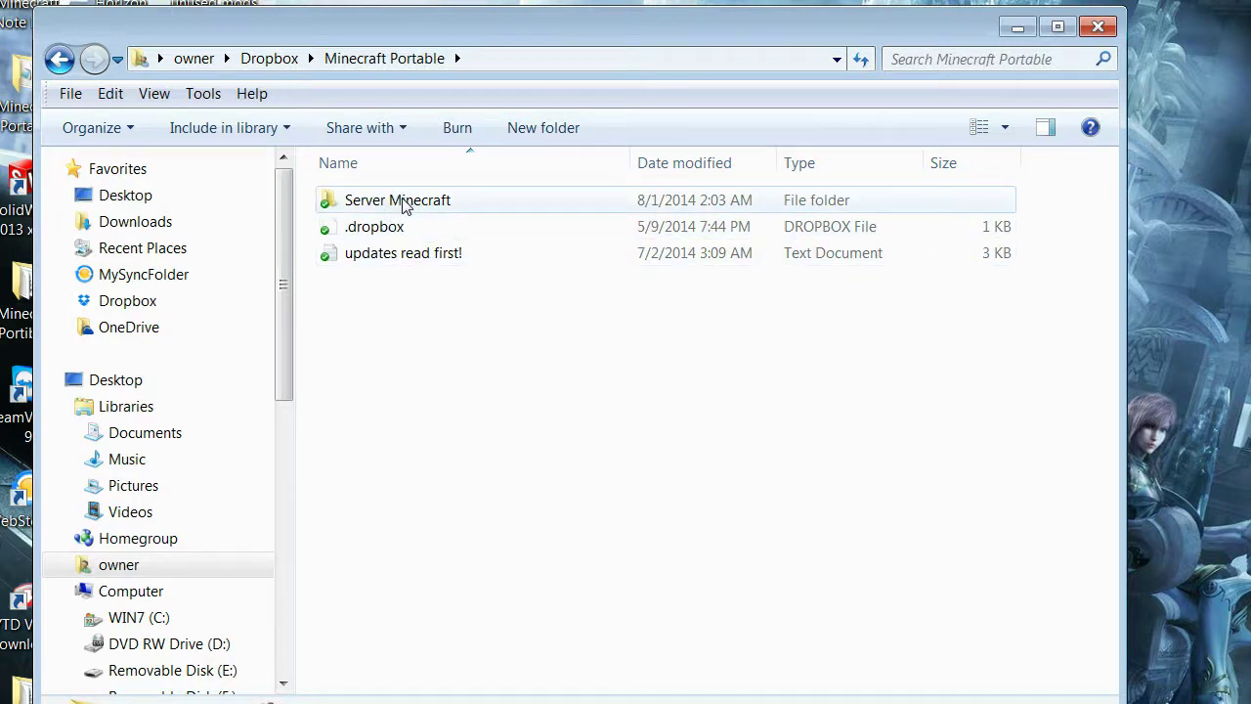
pyautogui.doubleClick(406, 201)
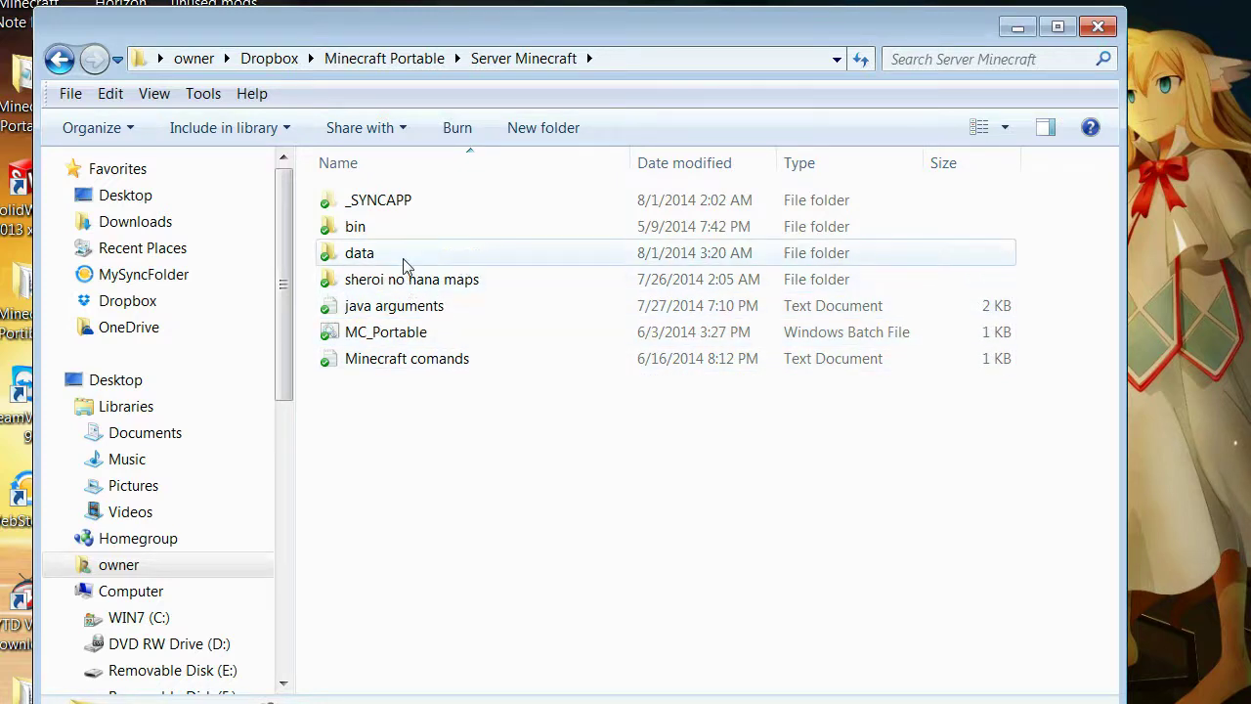
pyautogui.doubleClick(359, 234)
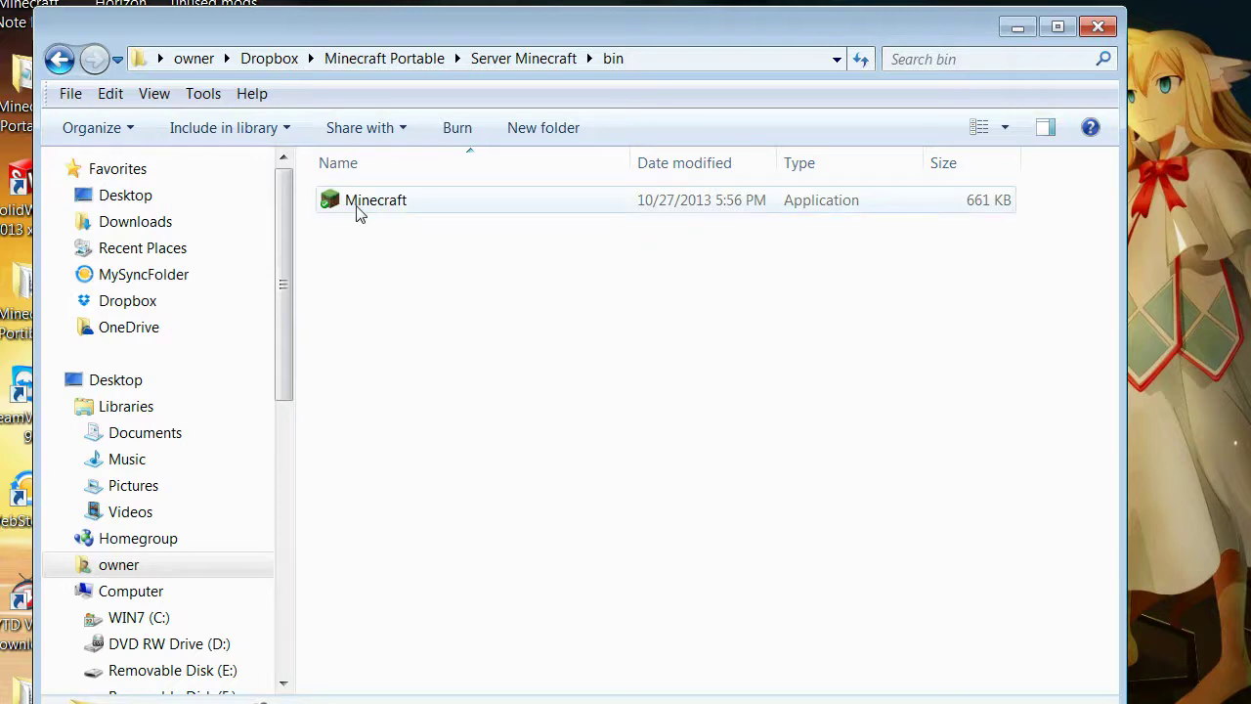
pyautogui.click(359, 211)
pyautogui.rightClick(361, 211)
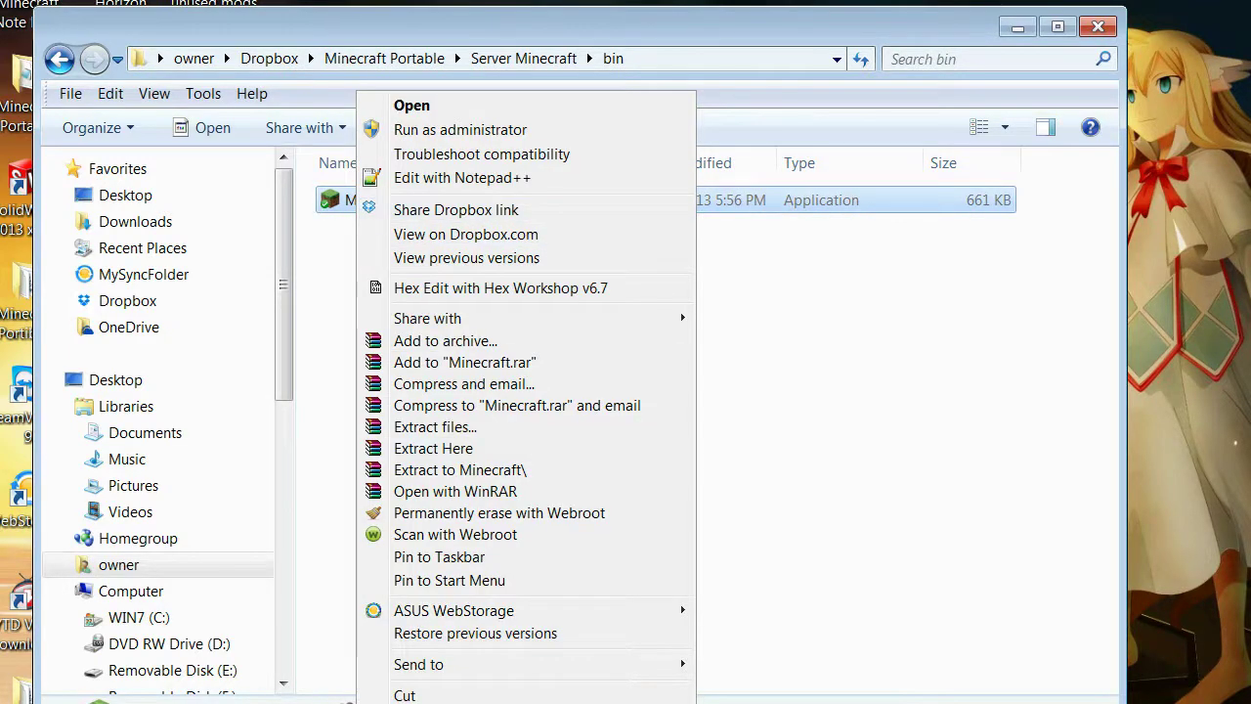
pyautogui.press('Escape')
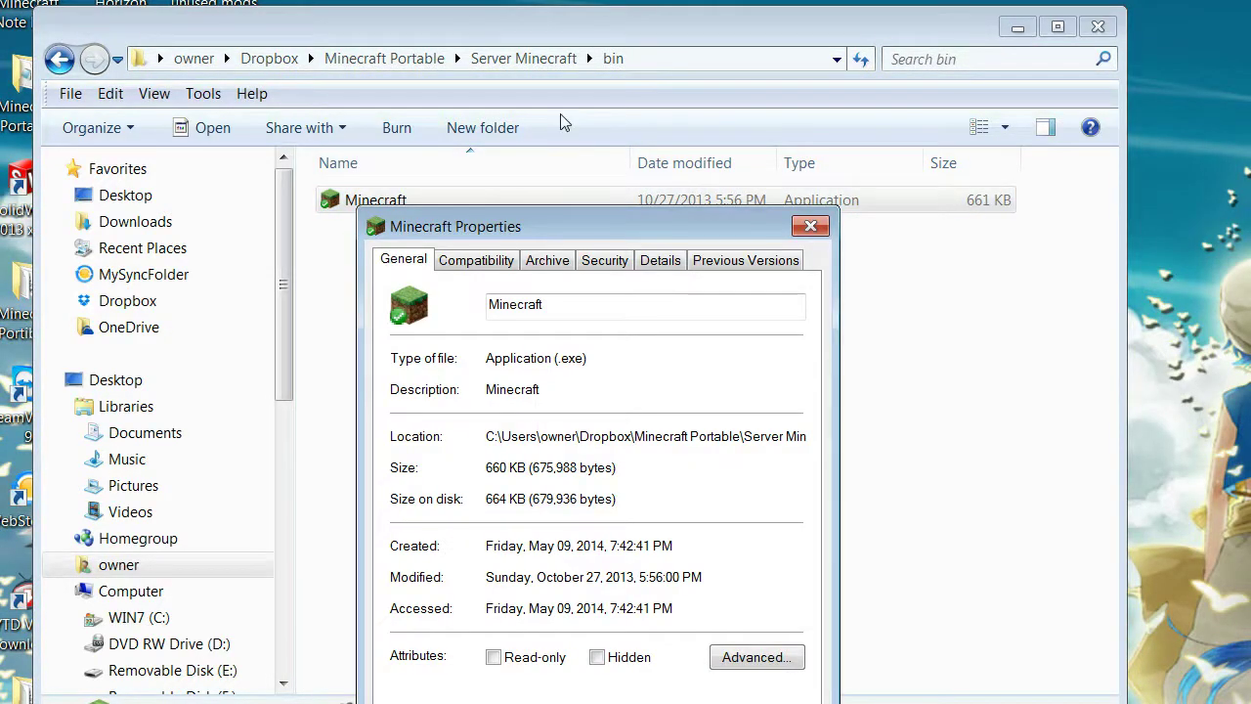
pyautogui.moveTo(544, 224); pyautogui.dragTo(453, 69)
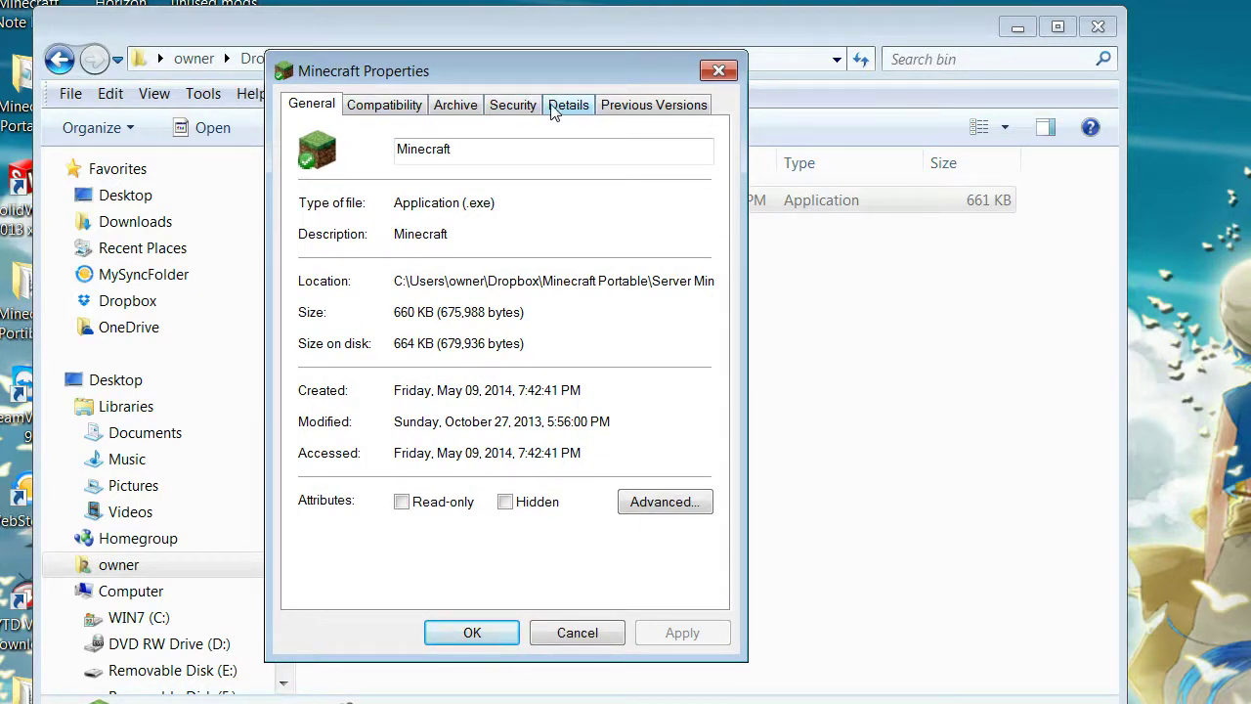
# Set the Minecraft application to run as an administrator for all users and apply the compatibility settings
pyautogui.click(388, 109)
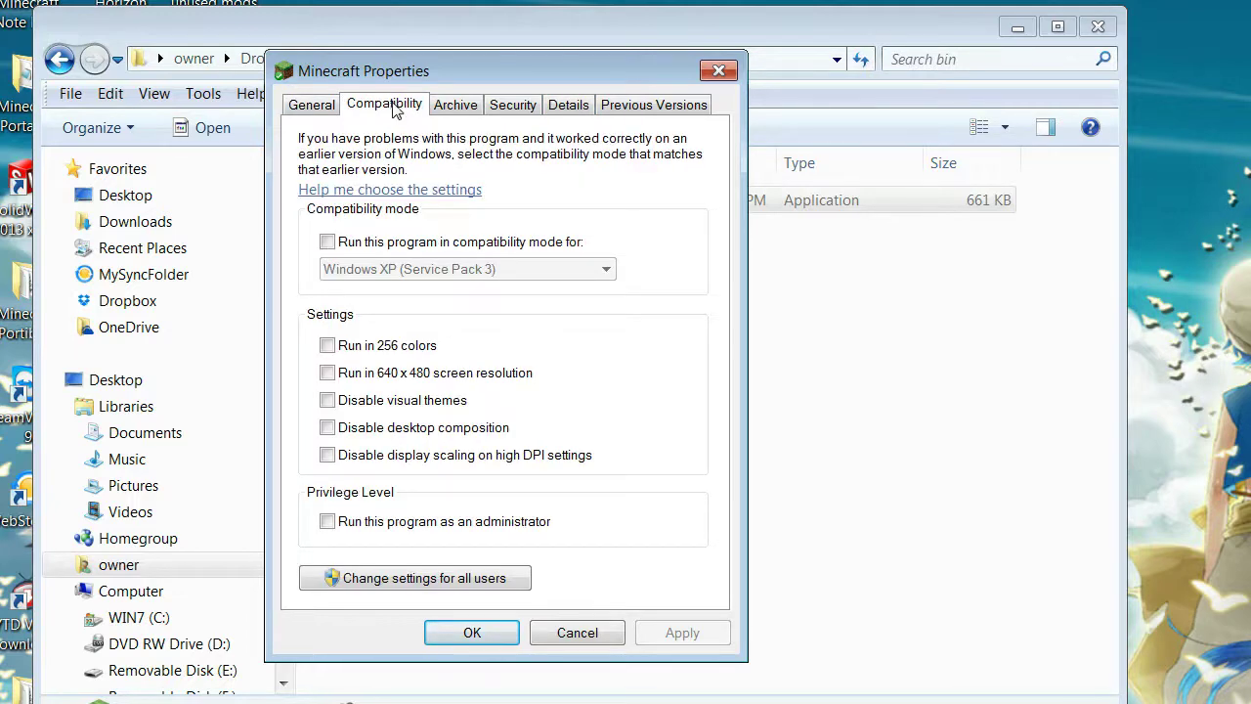
pyautogui.click(404, 577)
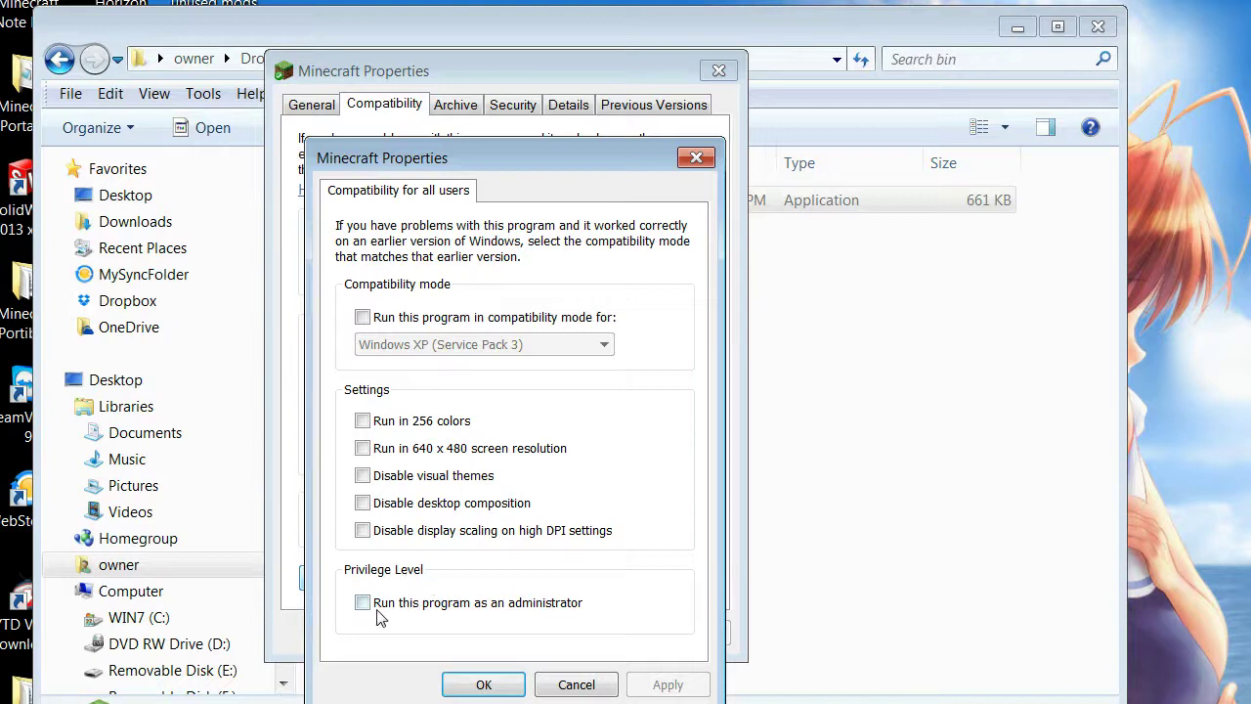
pyautogui.click(364, 604)
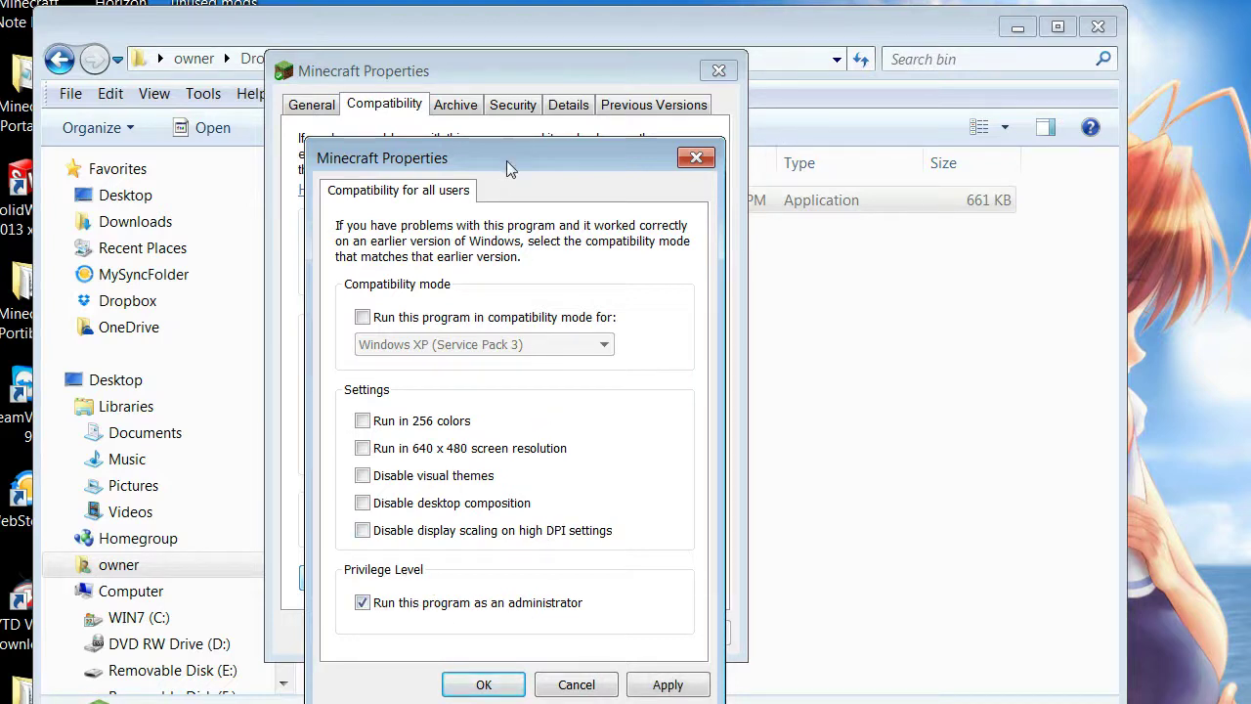
pyautogui.moveTo(506, 160); pyautogui.dragTo(489, 83)
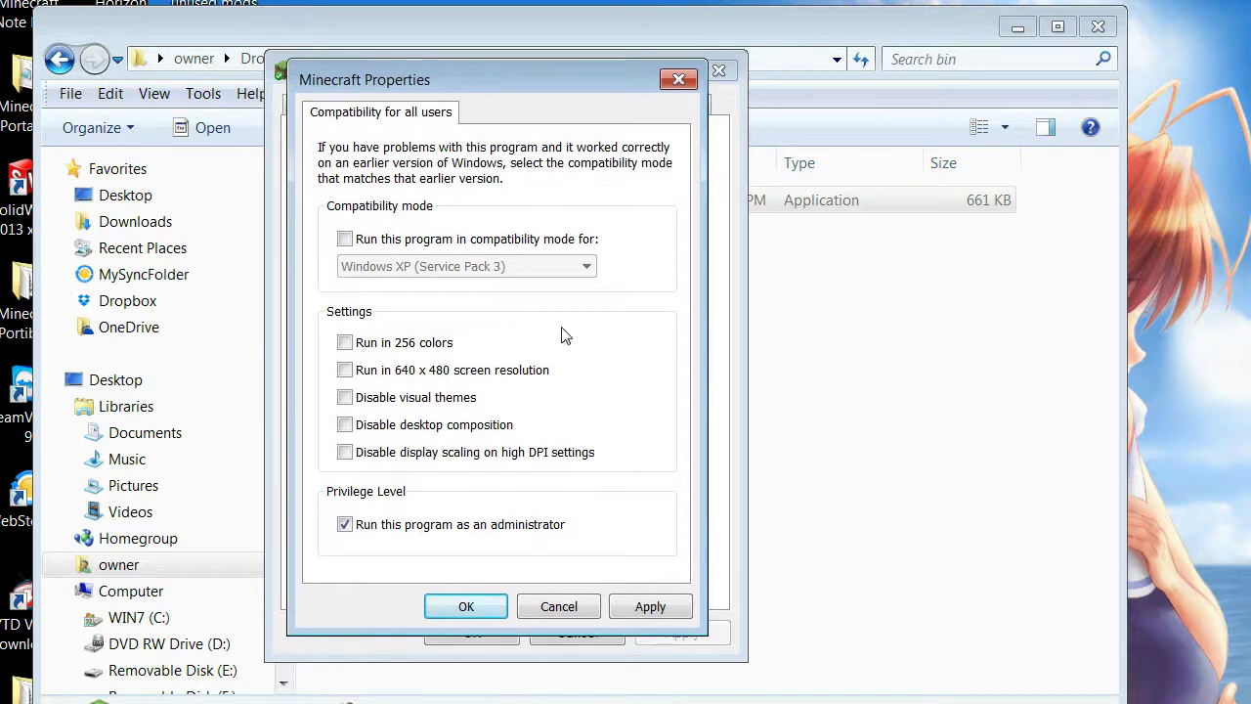
pyautogui.click(650, 606)
pyautogui.click(533, 615)
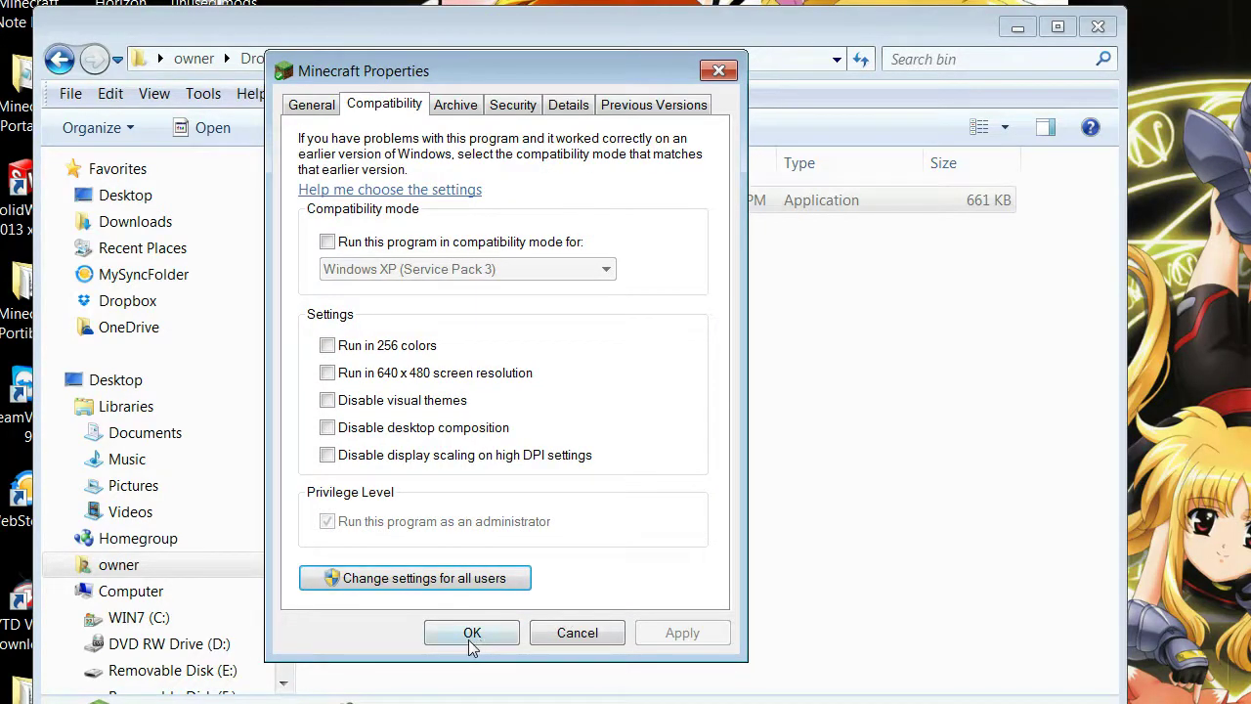
pyautogui.click(471, 633)
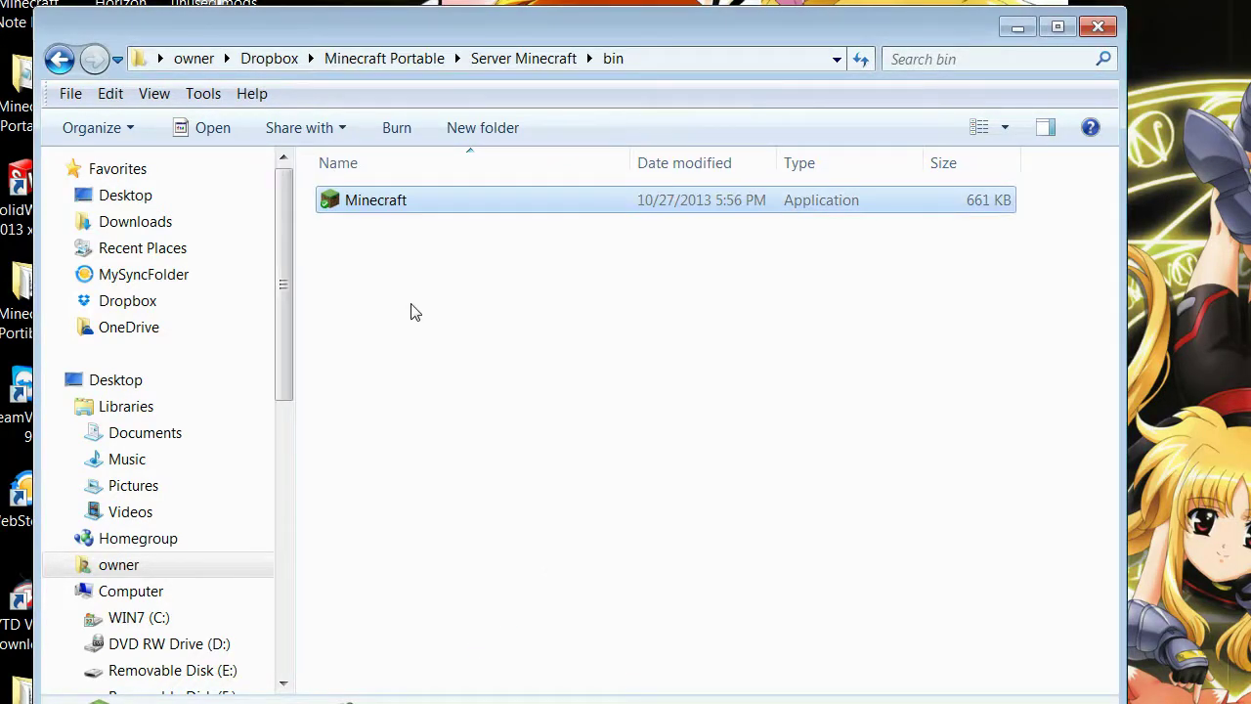
# Start the launcher with the MC_Portable batch file in Server Minecraft, allowing Minecraft.exe to make changes, and open the selected profile for editing
pyautogui.press('BackSpace')
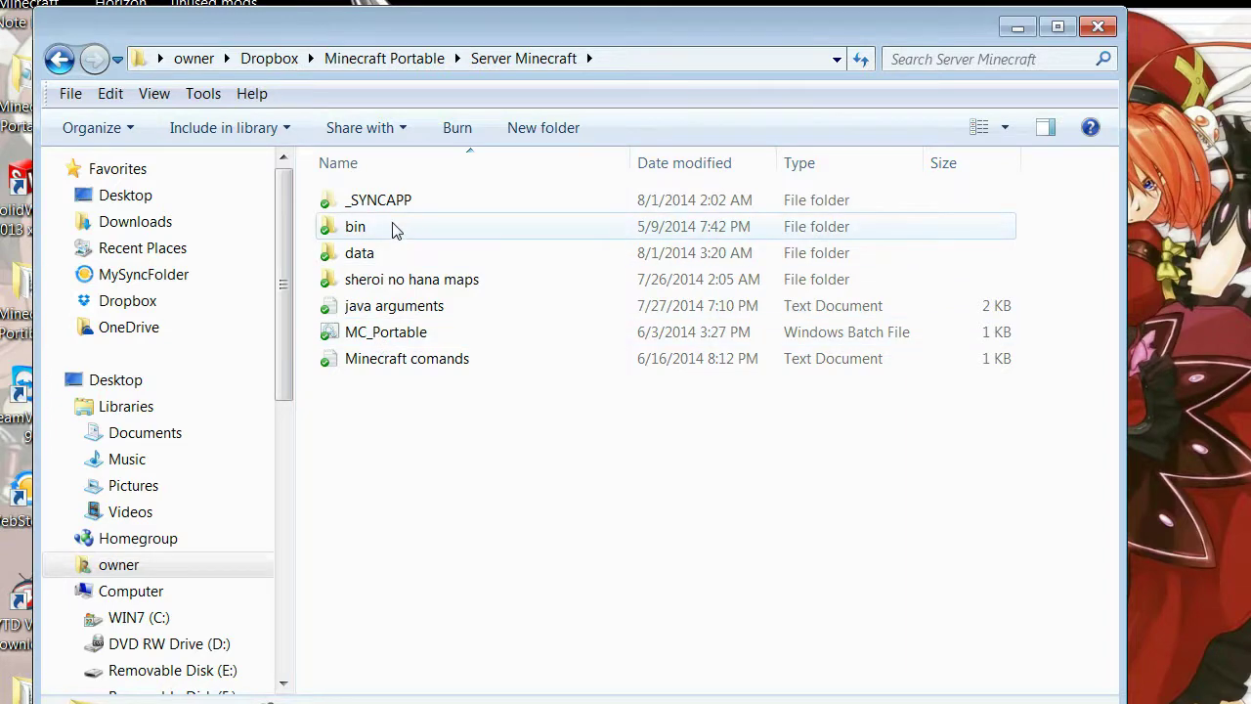
pyautogui.doubleClick(399, 334)
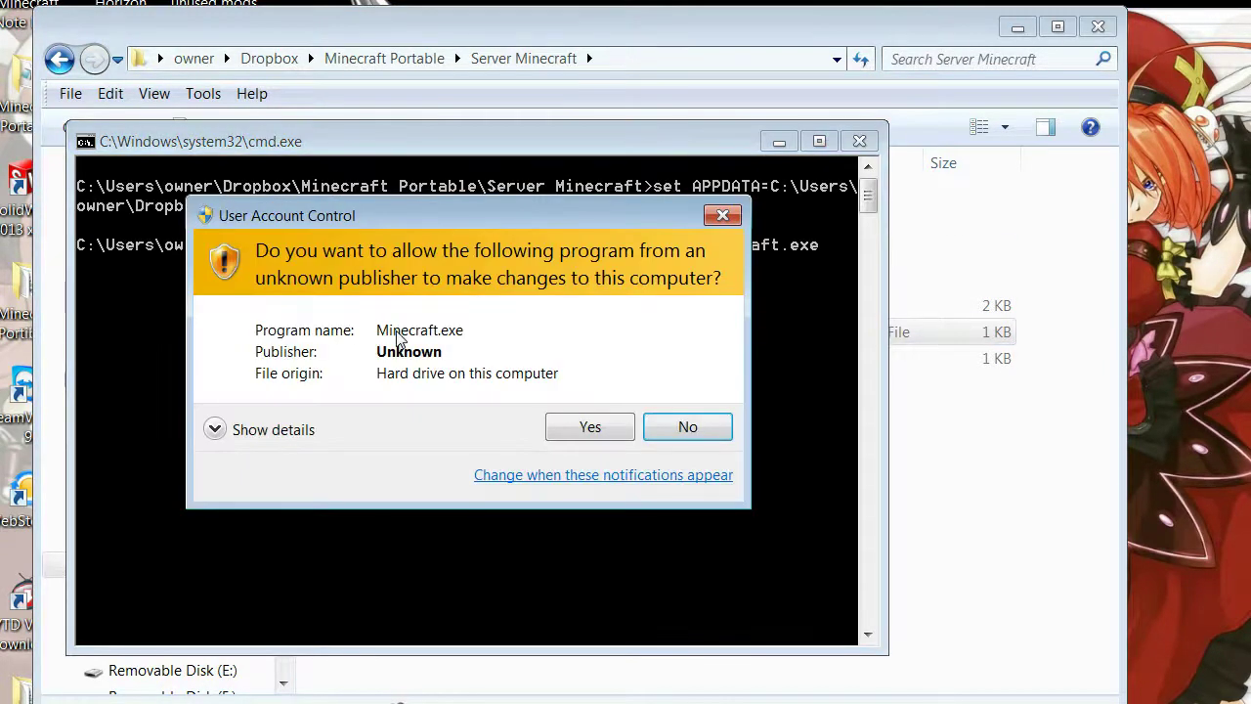
pyautogui.click(590, 430)
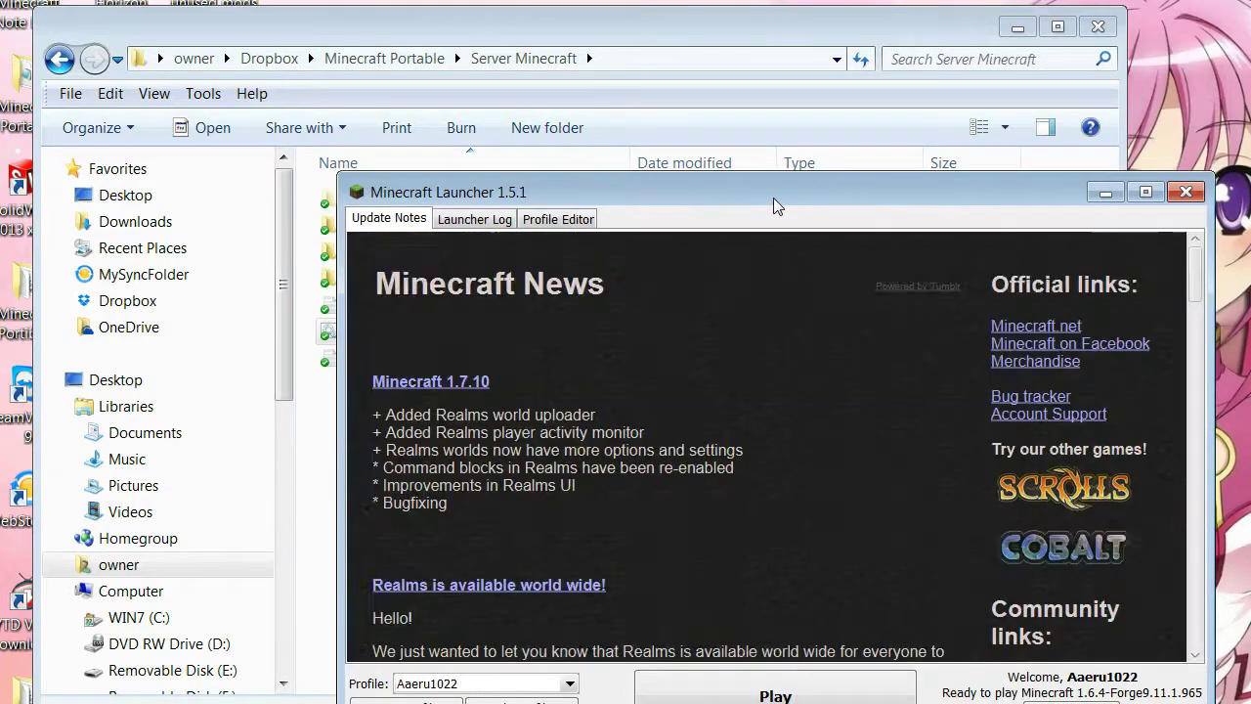
pyautogui.moveTo(773, 197); pyautogui.dragTo(519, 84)
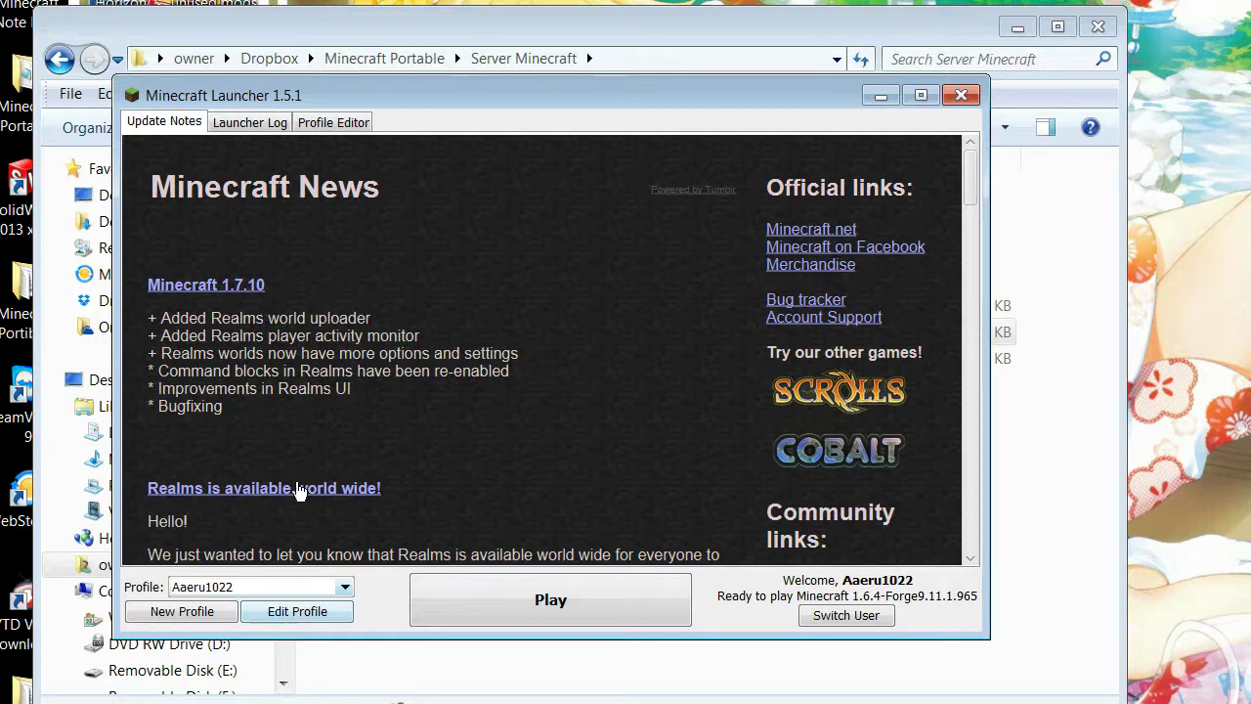
pyautogui.moveTo(529, 109); pyautogui.dragTo(558, 109)
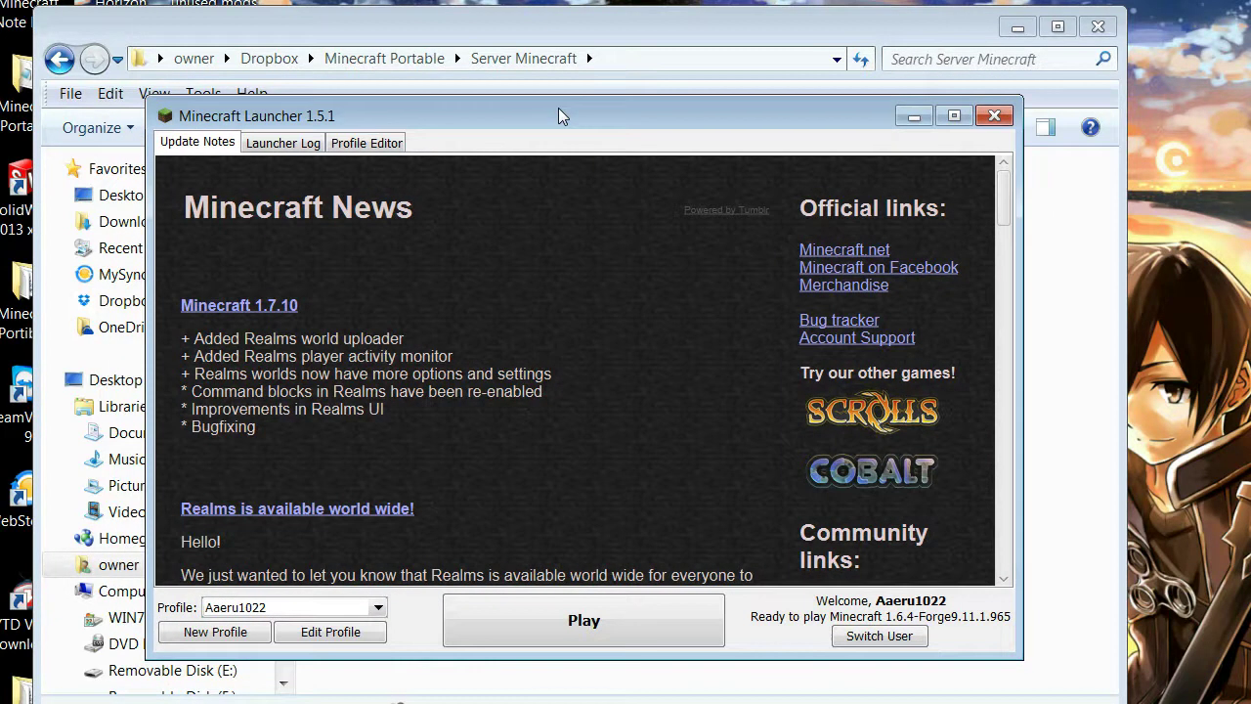
pyautogui.click(335, 633)
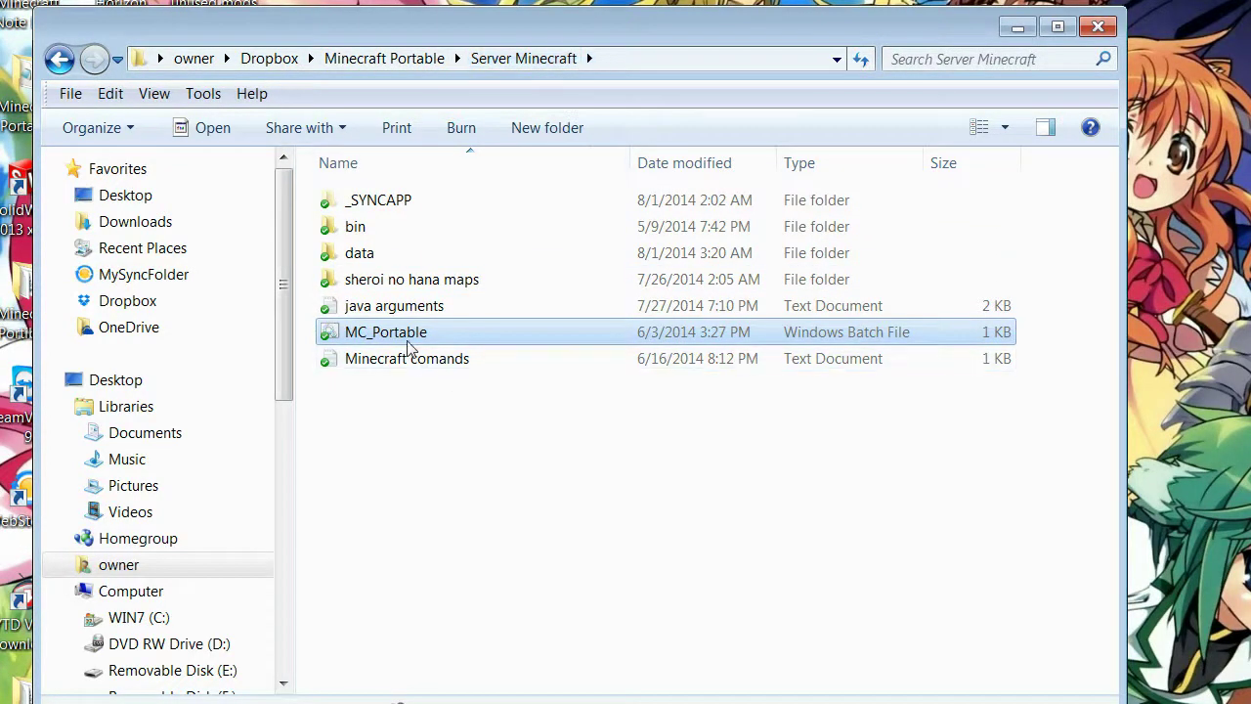
# Copy the full path of the .minecraft folder located in Server Minecraft > data
pyautogui.doubleClick(370, 256)
pyautogui.doubleClick(376, 207)
pyautogui.scroll(-12, 449, 440)
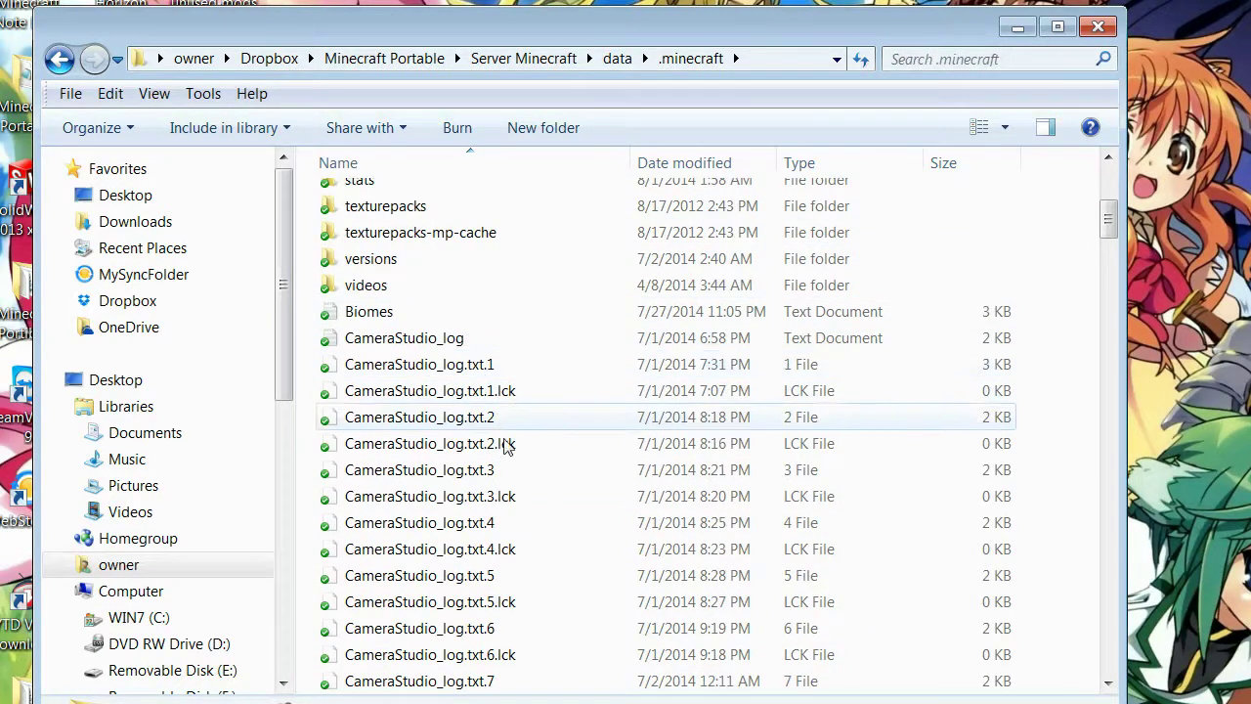
pyautogui.scroll(12, 533, 549)
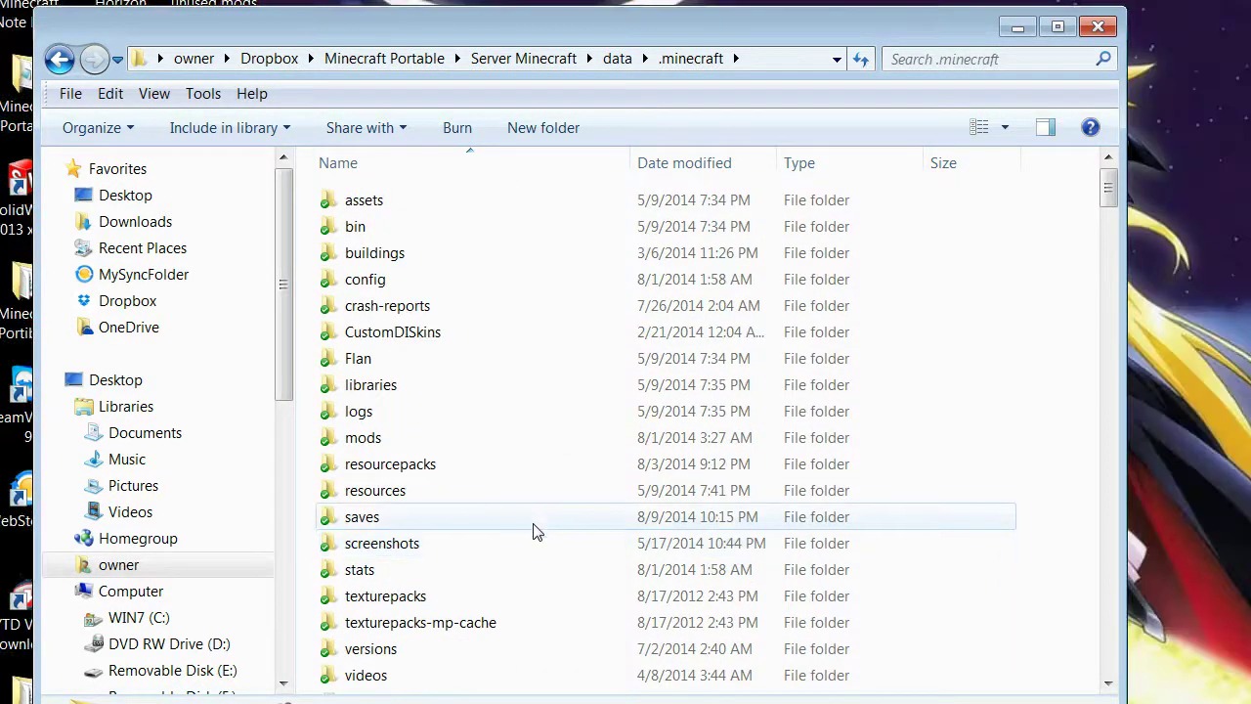
pyautogui.click(799, 60)
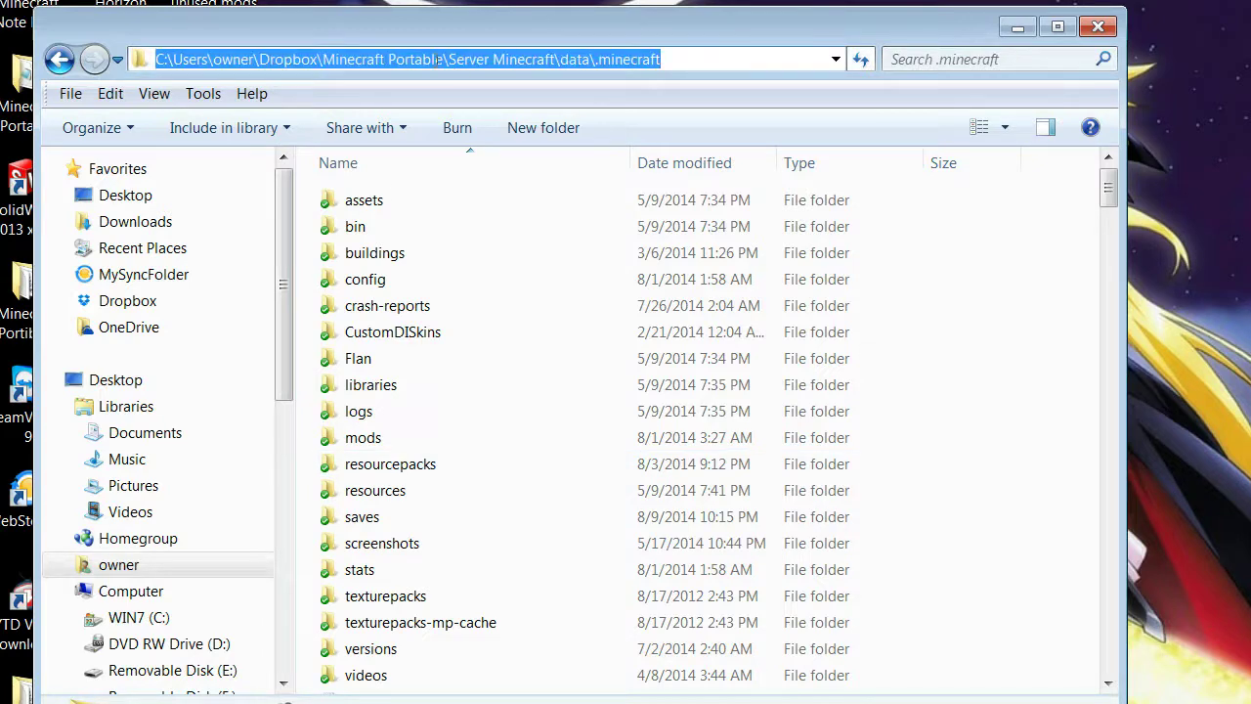
pyautogui.rightClick(445, 58)
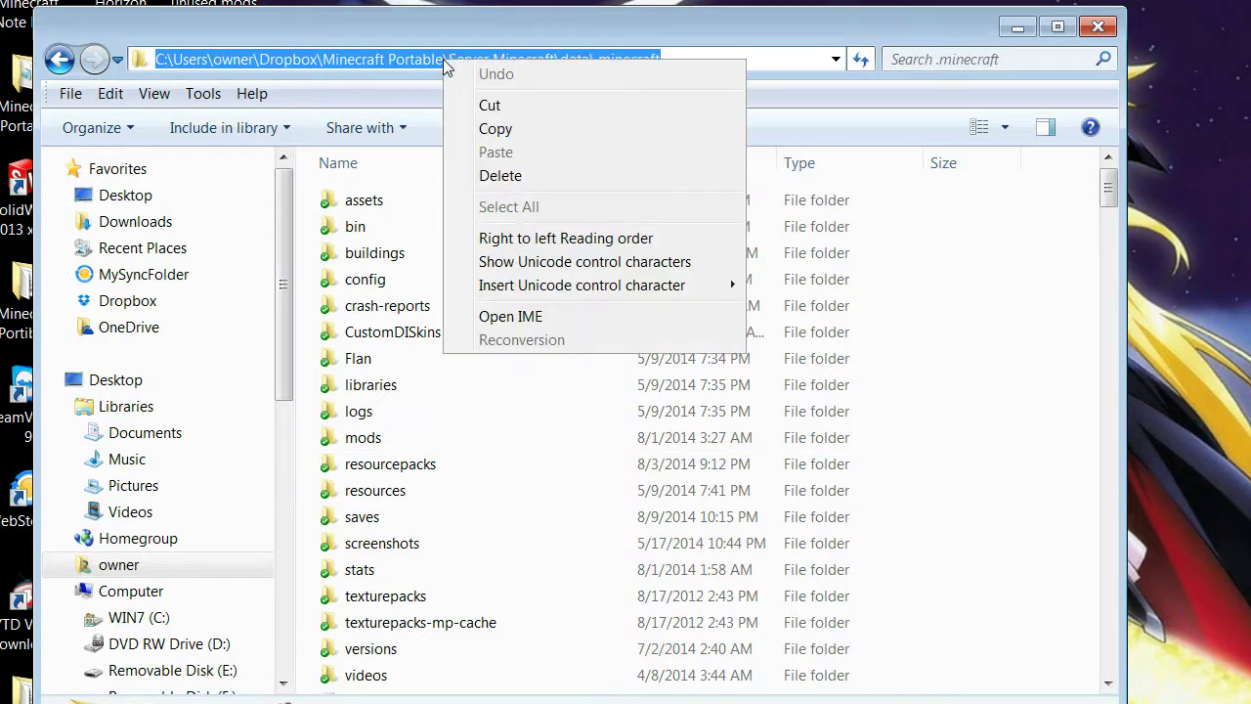
pyautogui.click(508, 129)
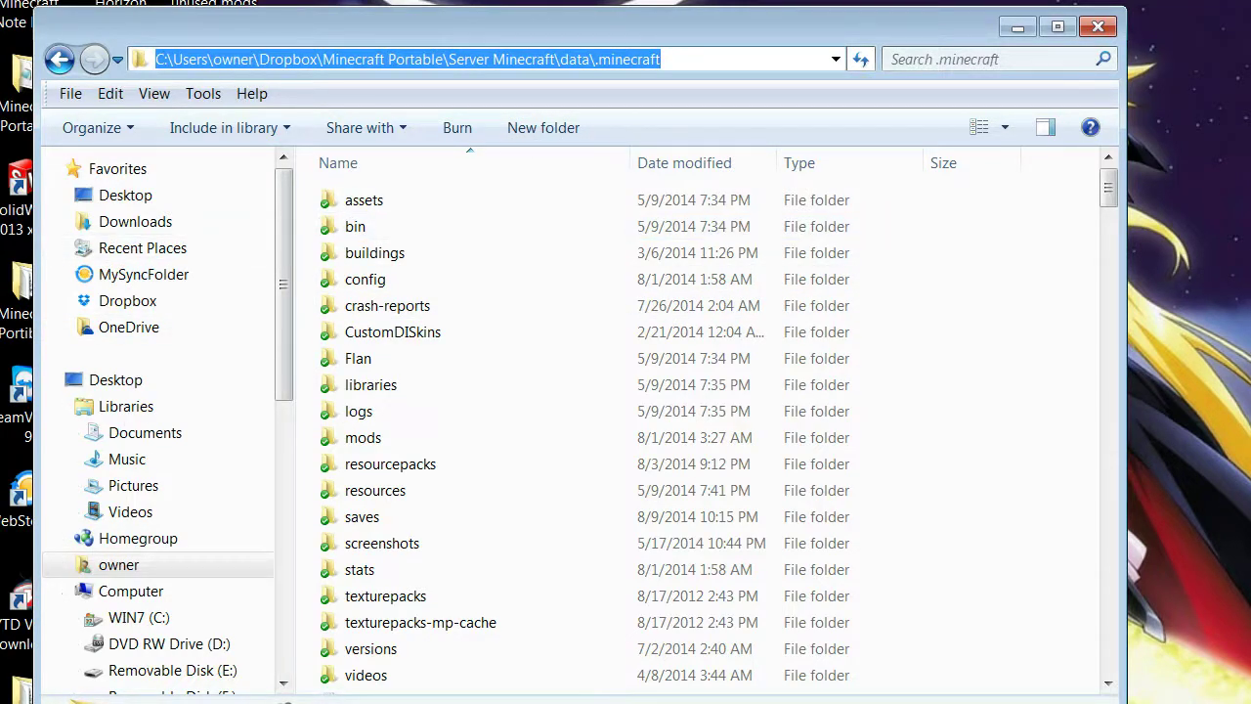
# Set the launcher profile's game directory to C:\Users\owner\Dropbox\Minecraft Portable\Server Minecraft\data\.minecraft
pyautogui.hotkey('alt', 'Tab')
pyautogui.click(238, 570)
pyautogui.moveTo(59, 205); pyautogui.dragTo(833, 75)
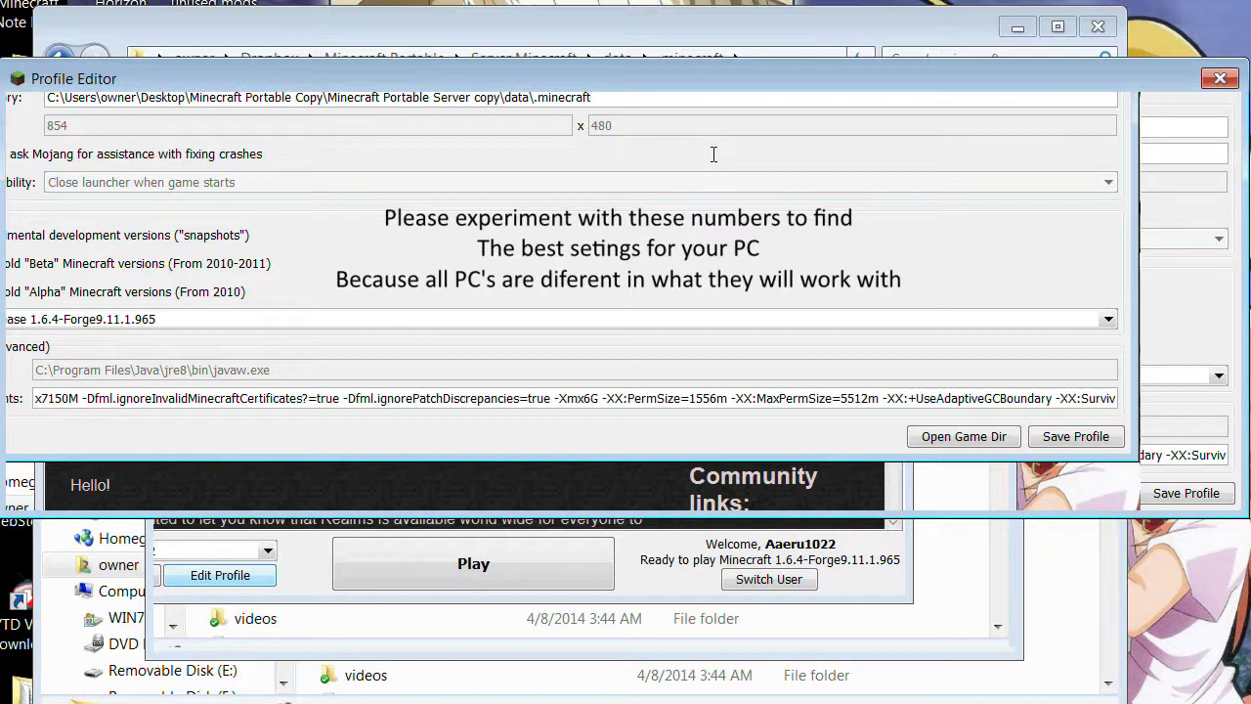
pyautogui.moveTo(625, 98); pyautogui.dragTo(47, 97)
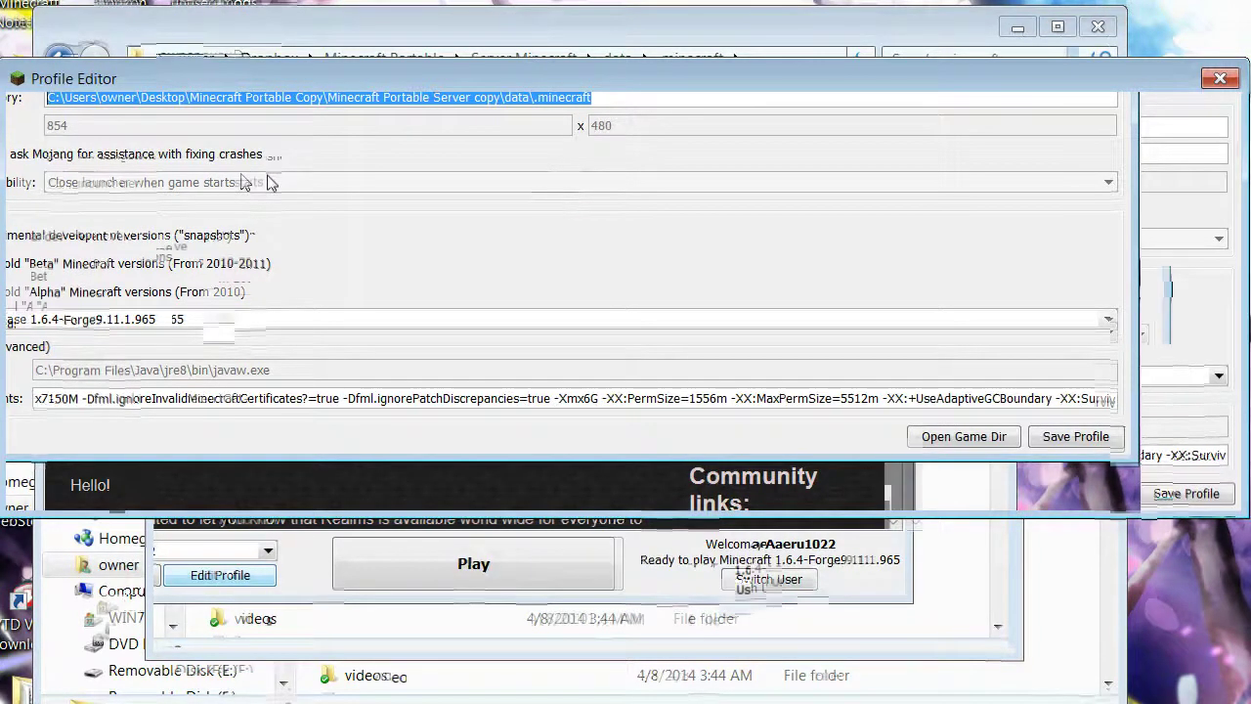
pyautogui.hotkey('ctrl', 'v')
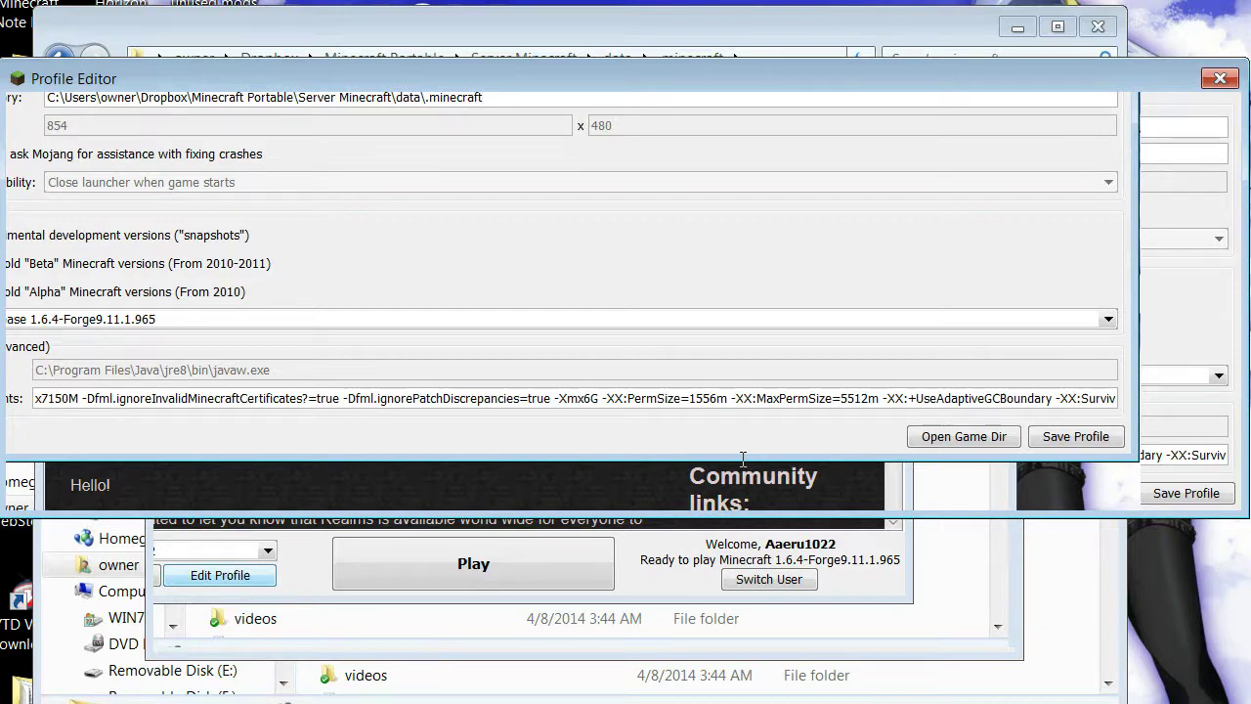
# Examine the profile's full JVM arguments, focusing on the digits and unit of the first -Xmx maximum memory value
pyautogui.moveTo(770, 398); pyautogui.dragTo(1235, 450)
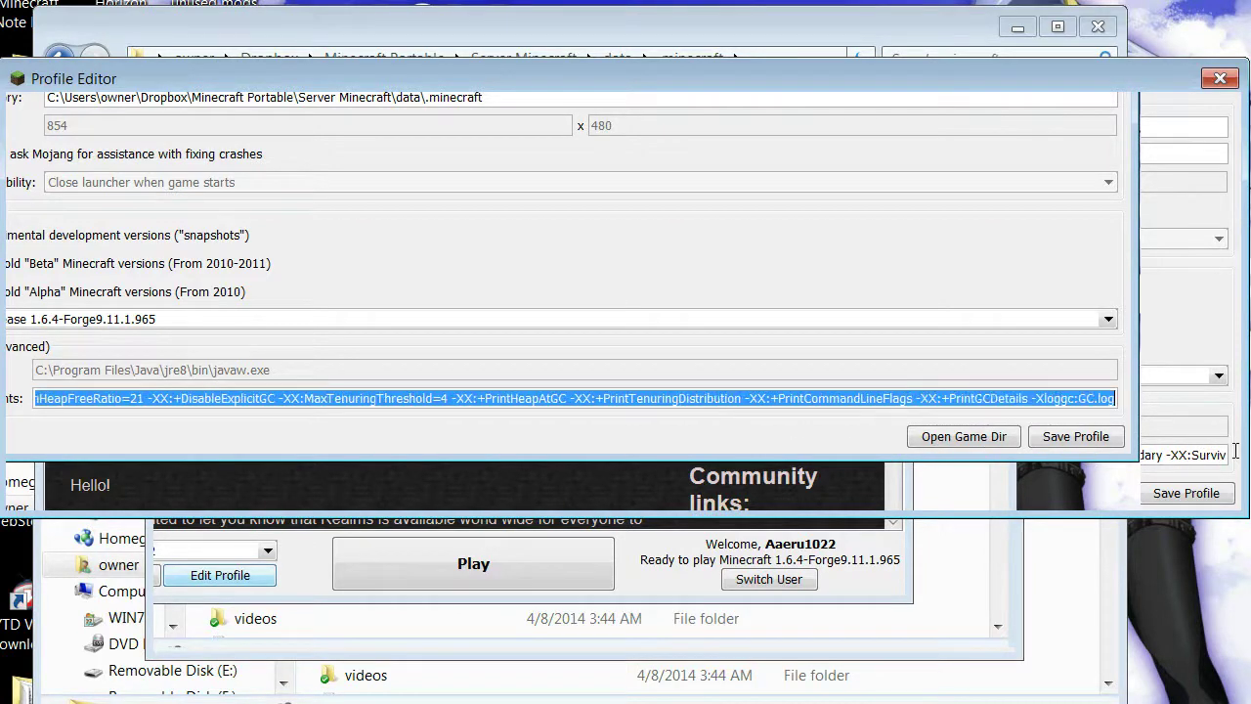
pyautogui.moveTo(231, 456); pyautogui.dragTo(89, 459)
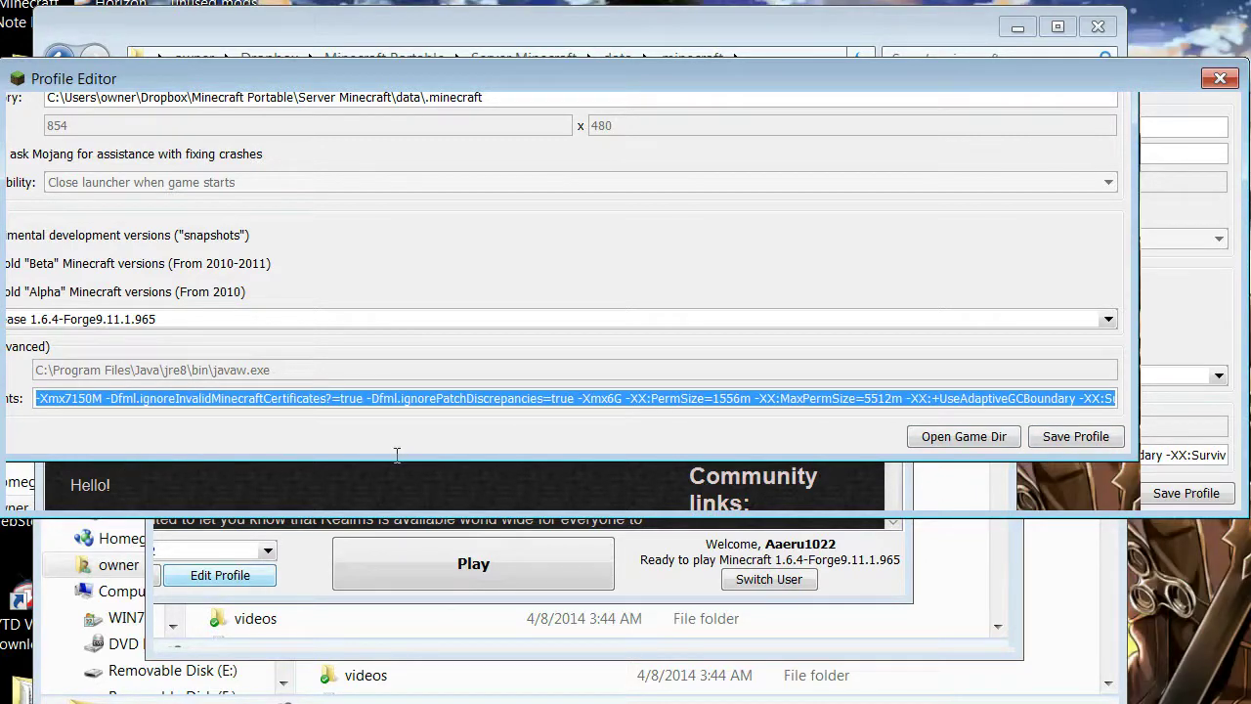
pyautogui.click(287, 398)
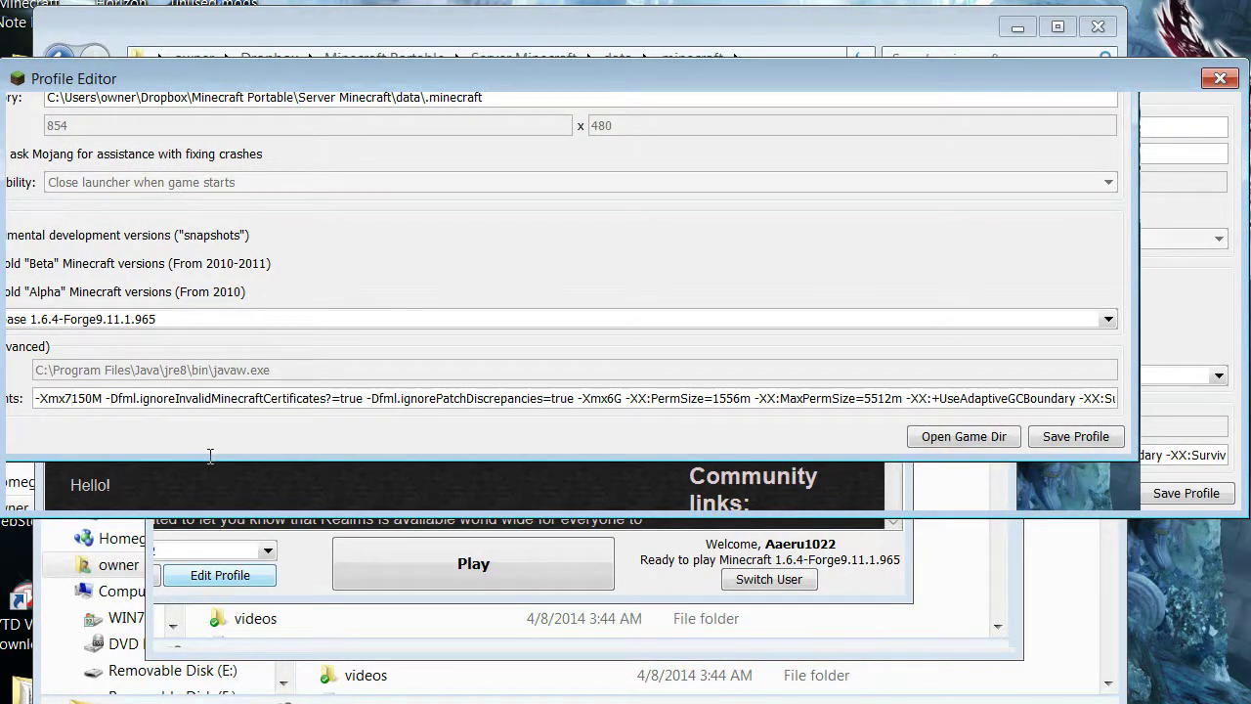
pyautogui.hotkey('shift', 'Left')
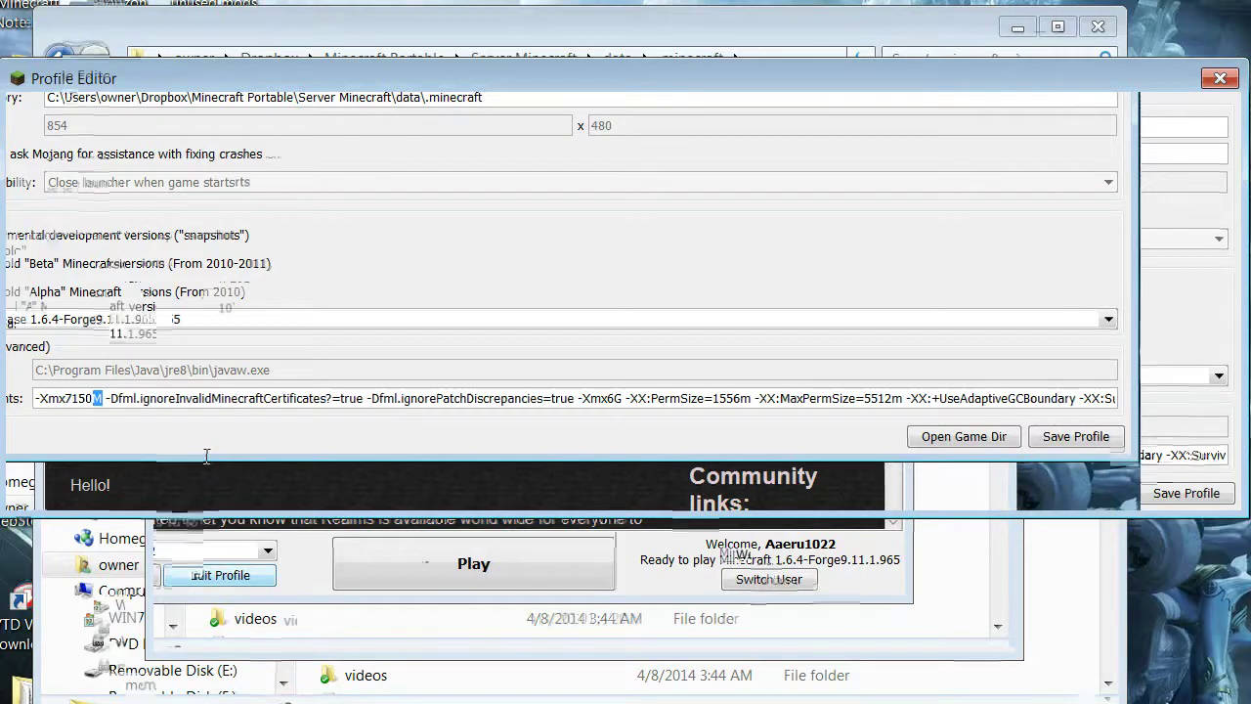
pyautogui.press('Left')
pyautogui.press('Left')
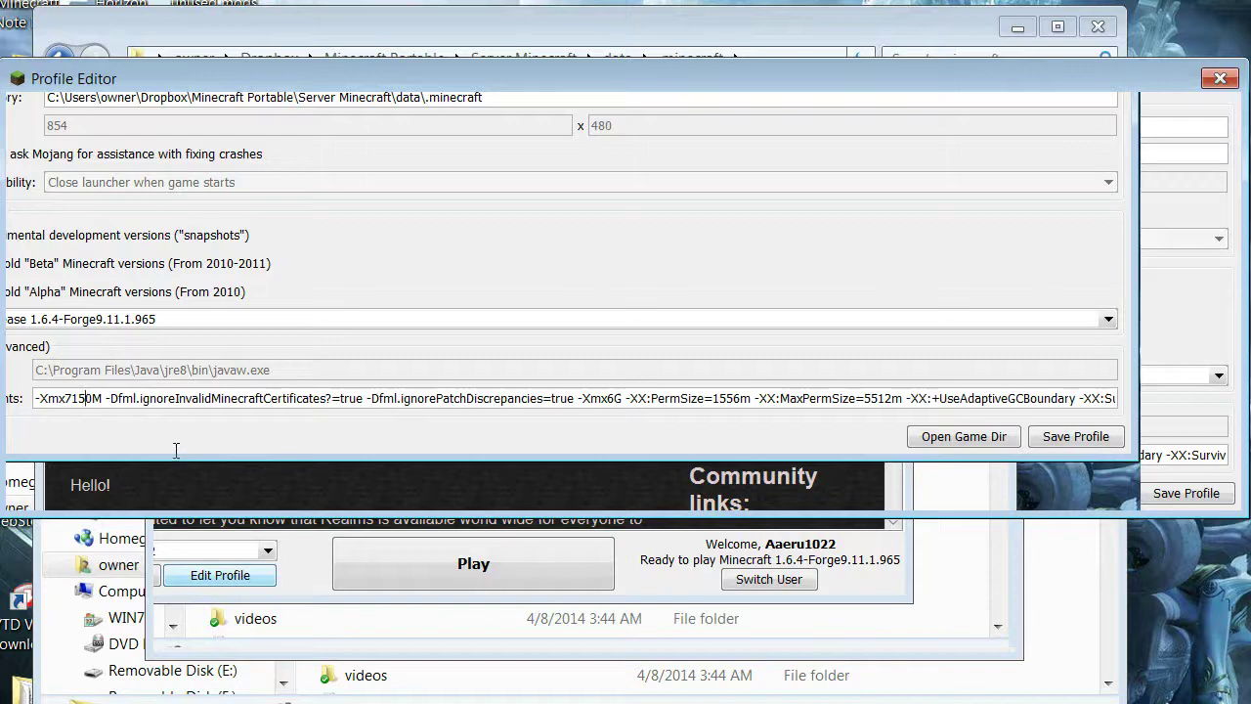
pyautogui.hotkey('shift', 'Right')
pyautogui.hotkey('shift', 'Right')
pyautogui.hotkey('shift', 'Left')
pyautogui.hotkey('shift', 'Left')
pyautogui.hotkey('shift', 'Left')
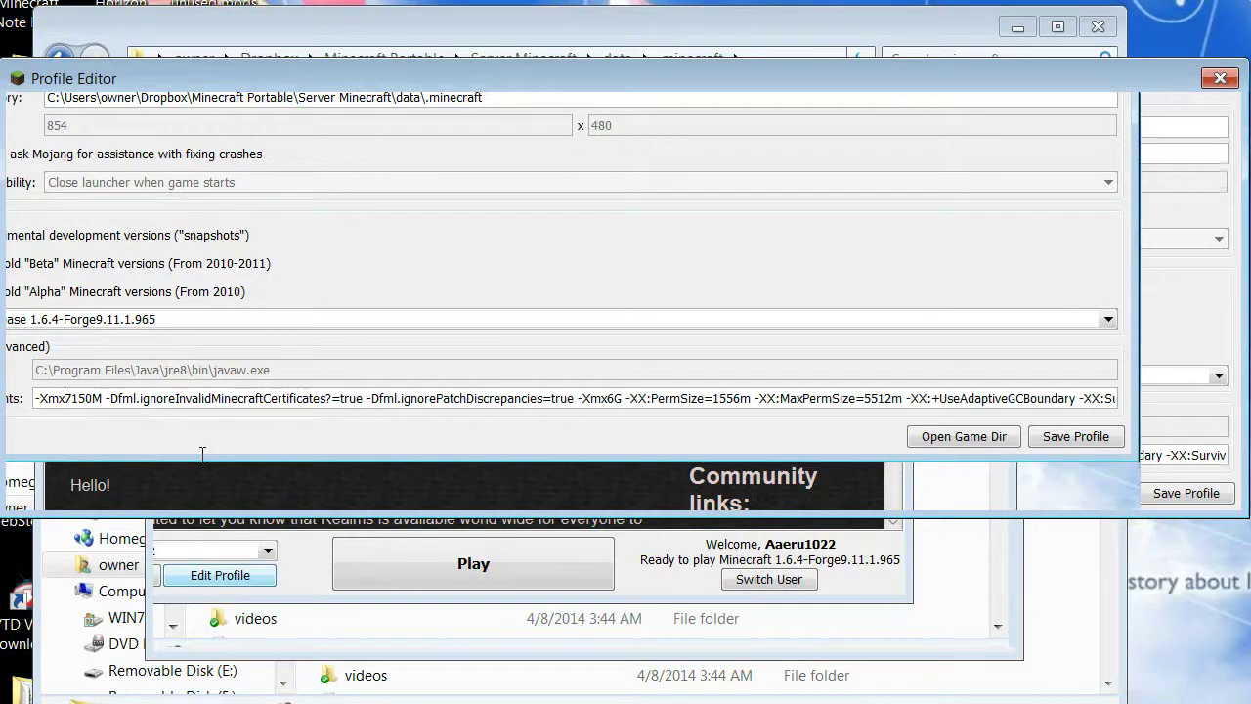
pyautogui.hotkey('shift', 'Right')
pyautogui.hotkey('shift', 'Left')
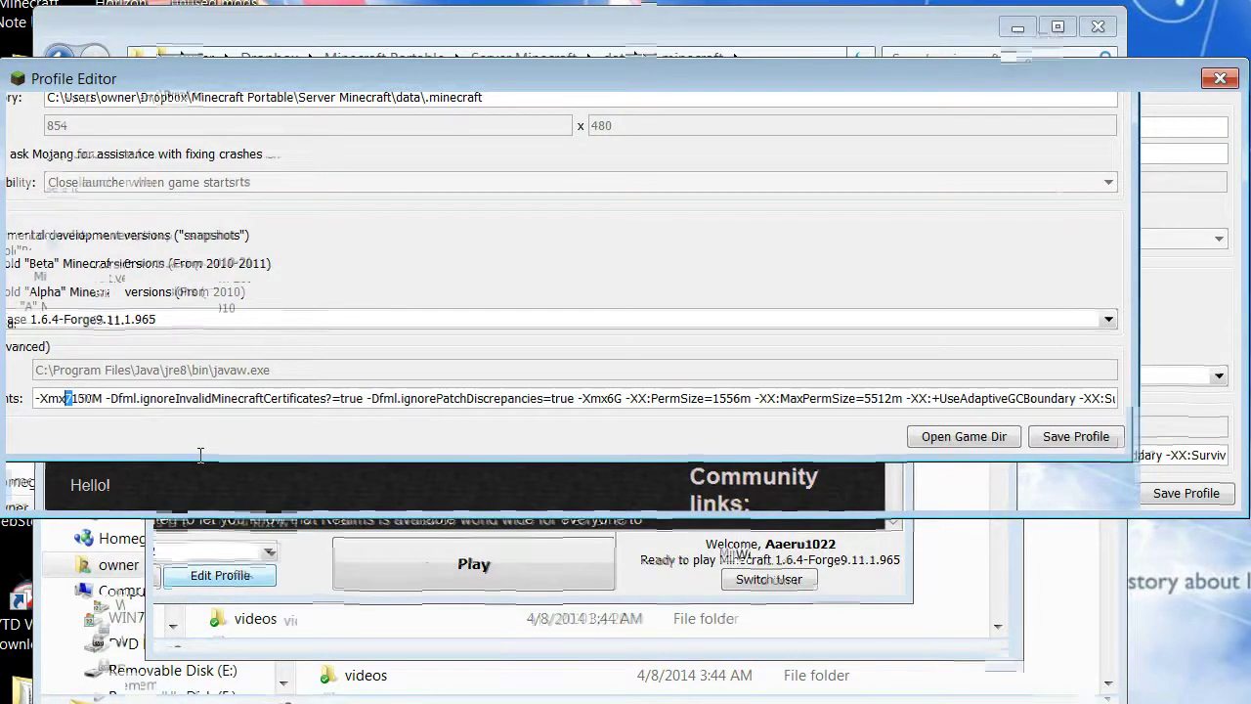
pyautogui.press('Right')
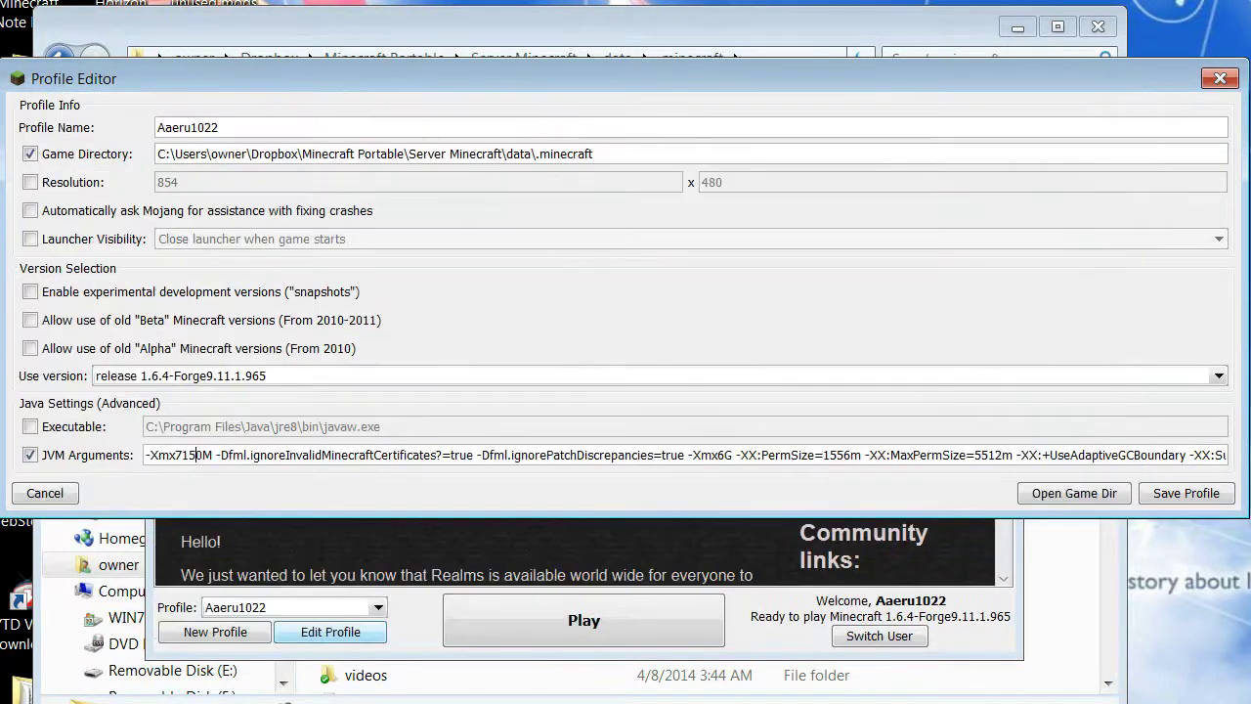
# Check the computer's installed memory and system type in the Windows Control Panel's System information and close it
pyautogui.press('super')
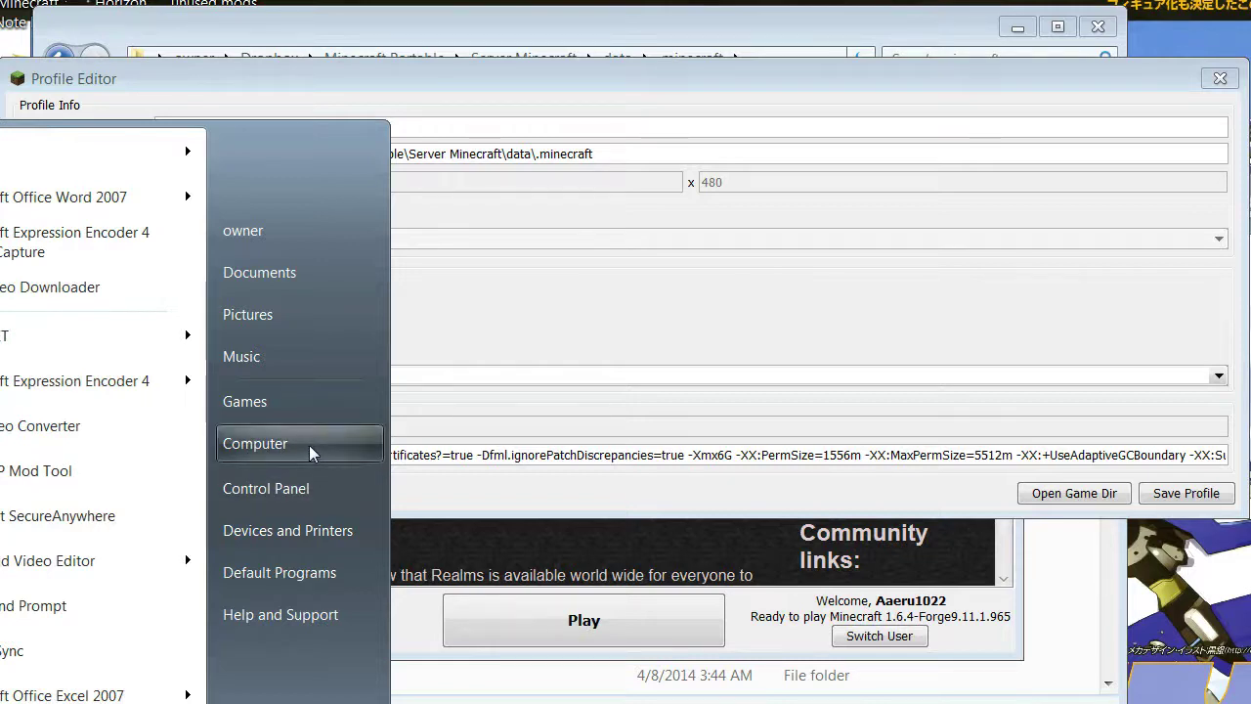
pyautogui.click(275, 489)
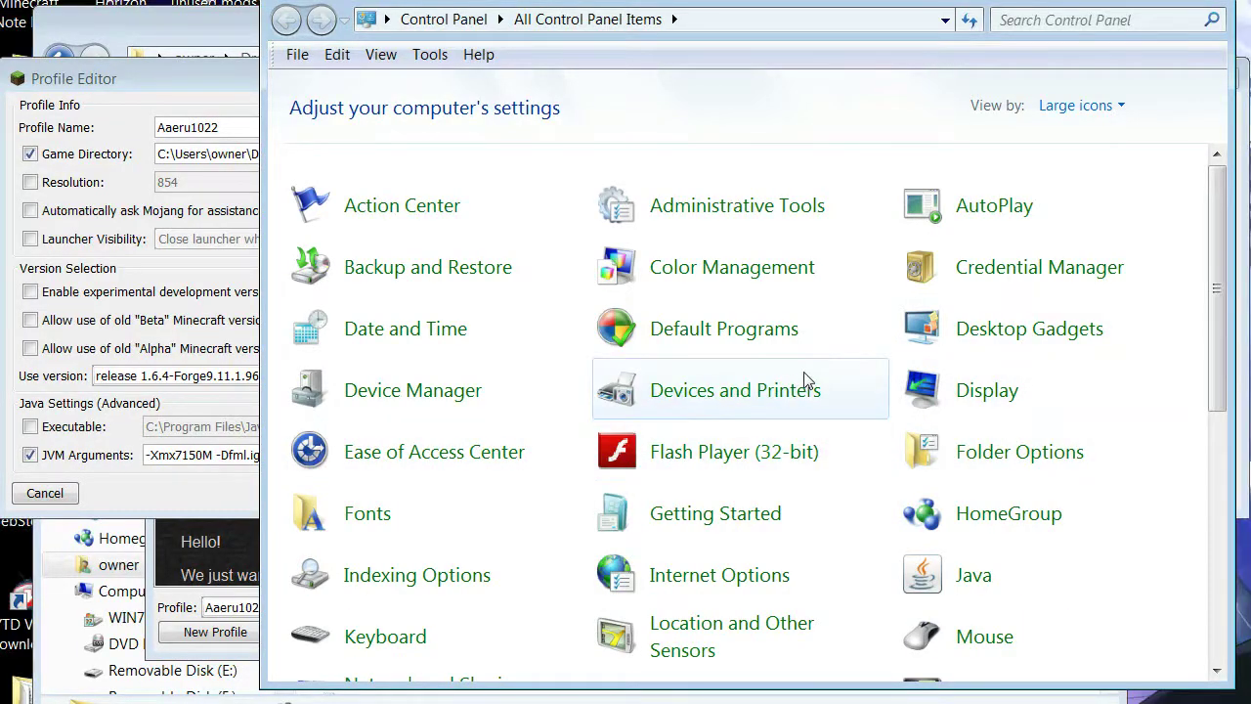
pyautogui.scroll(-1, 796, 516)
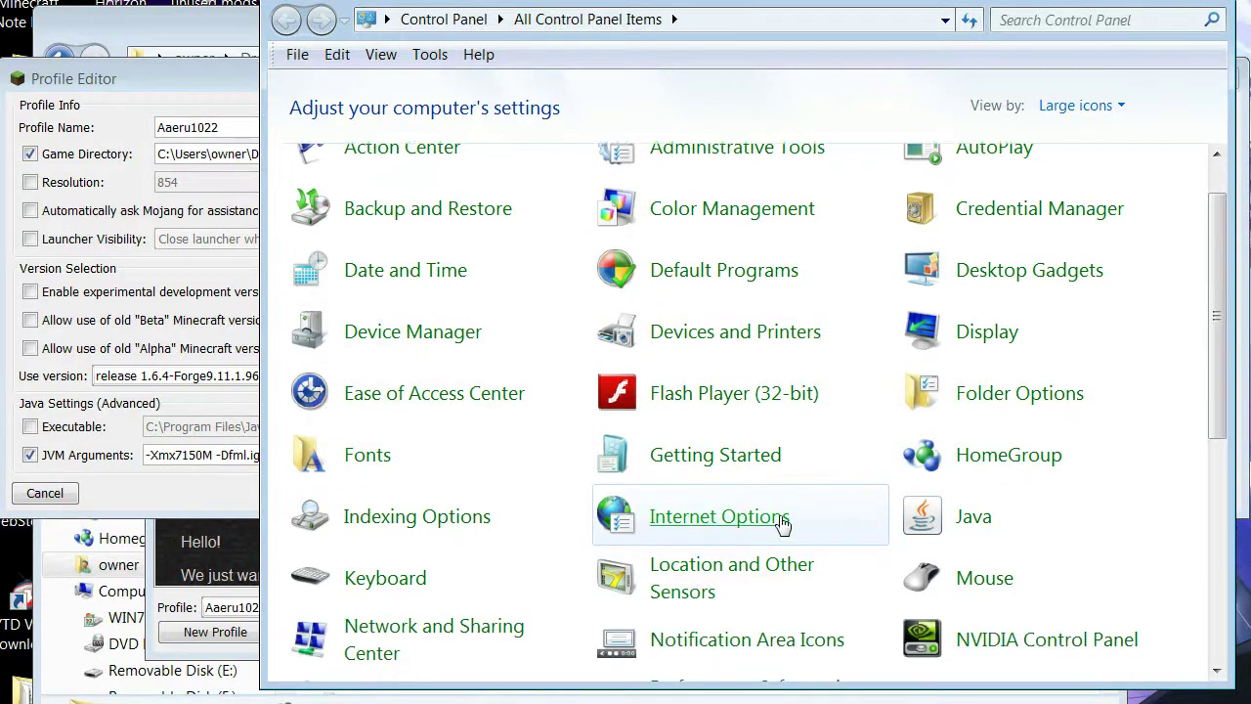
pyautogui.scroll(-7, 797, 516)
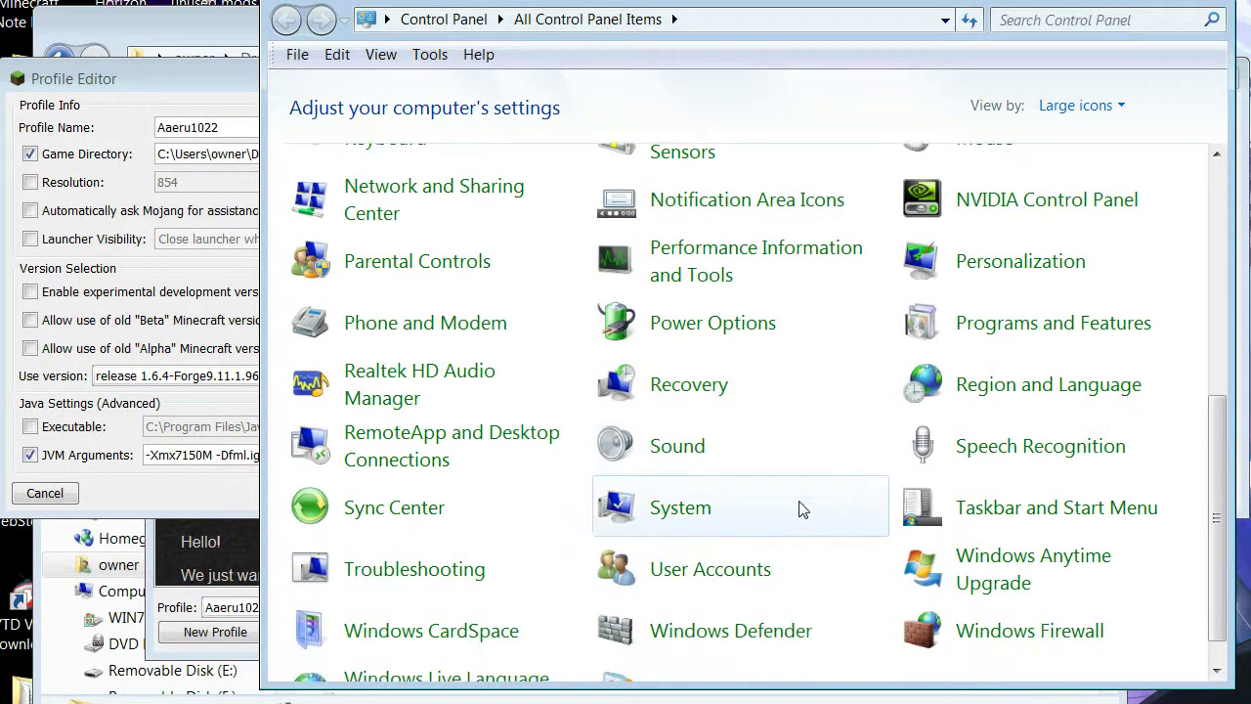
pyautogui.scroll(-1, 801, 508)
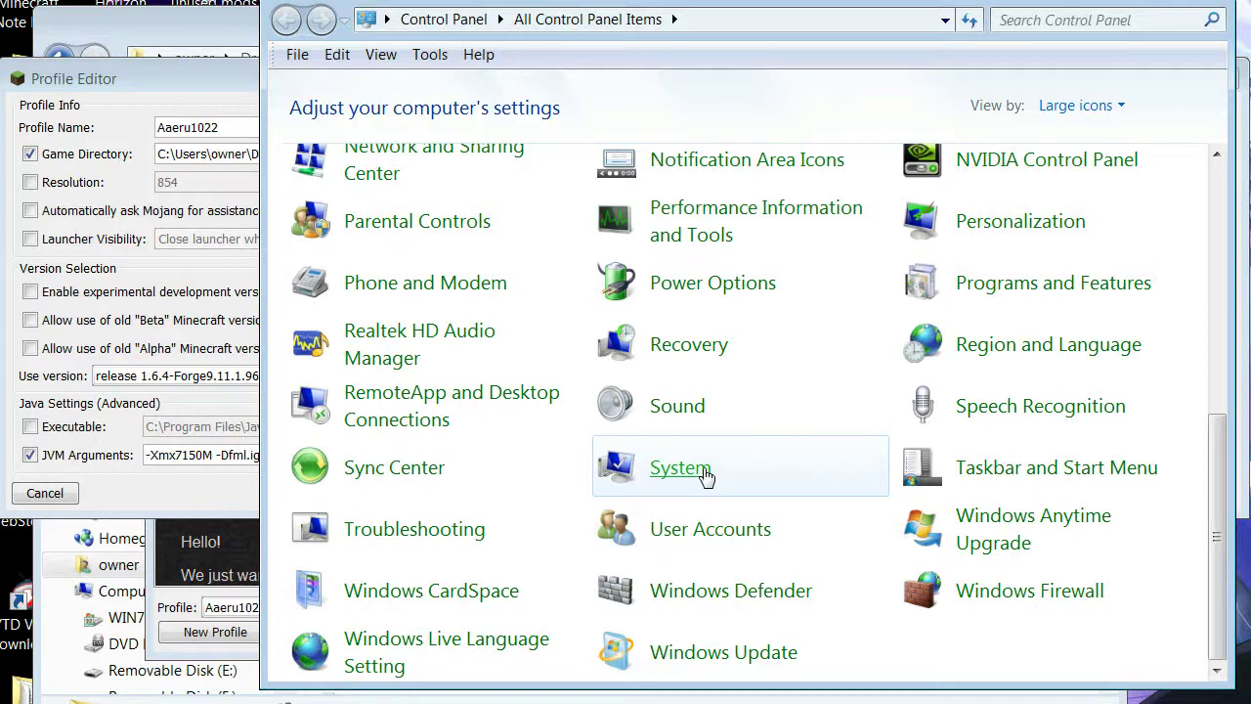
pyautogui.click(705, 475)
pyautogui.scroll(-1, 767, 508)
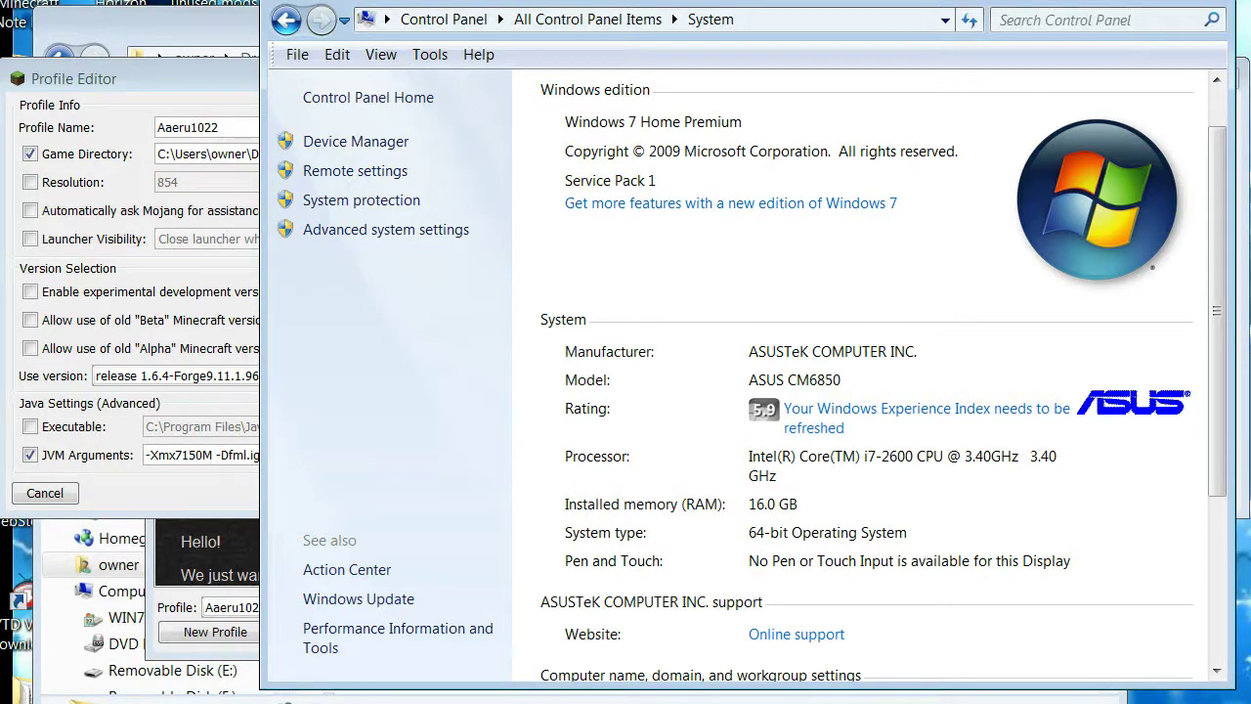
pyautogui.moveTo(913, 2); pyautogui.dragTo(758, 46)
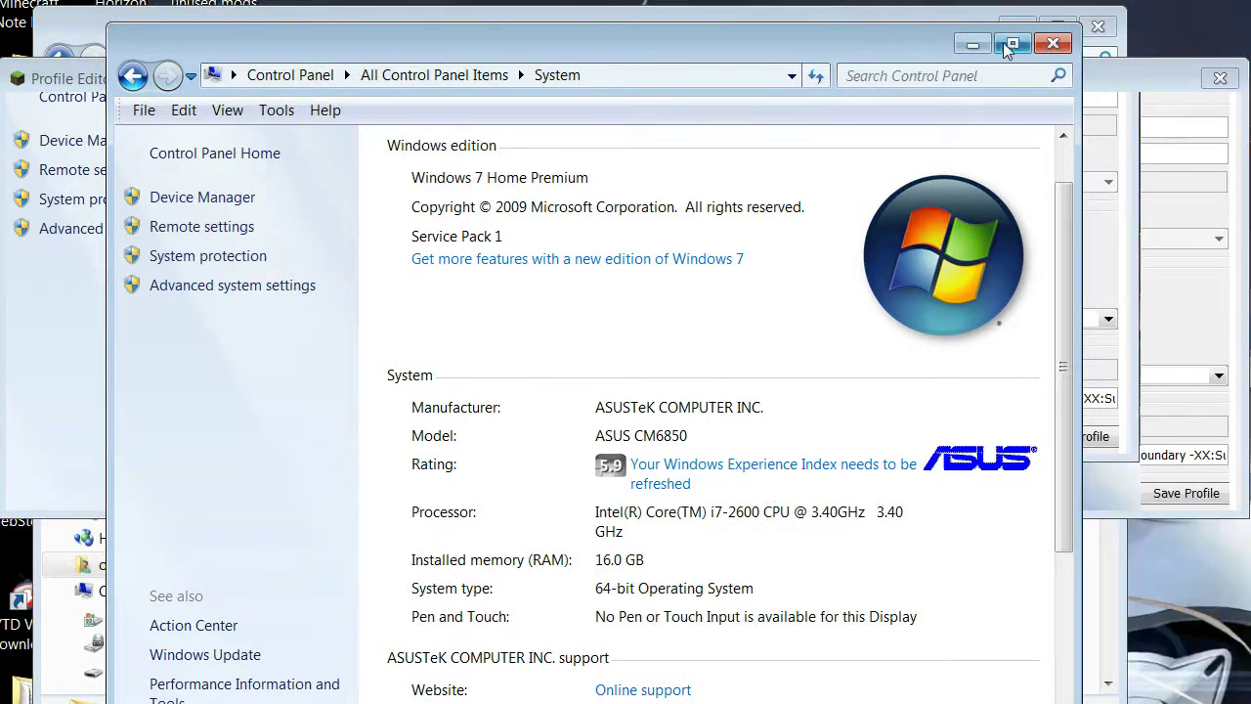
pyautogui.click(1053, 43)
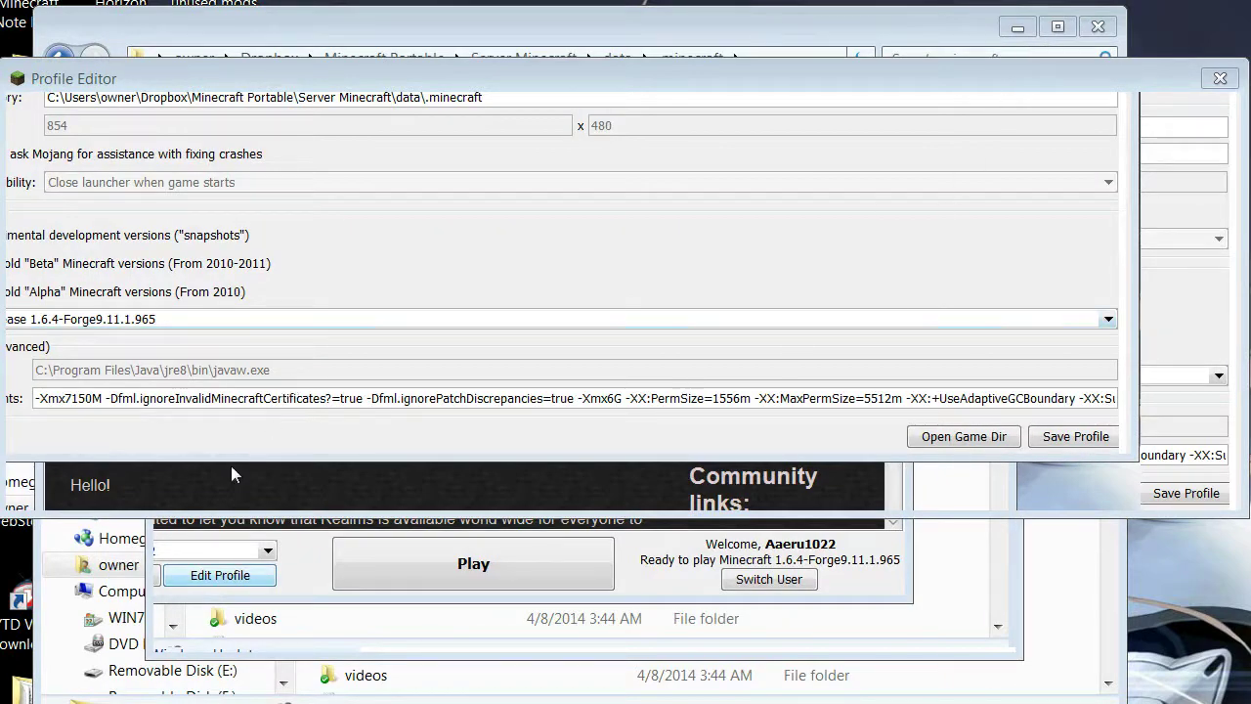
# Compare the two -Xmx memory values in the JVM arguments and examine the PermSize and MaxPermSize settings
pyautogui.click(174, 456)
pyautogui.hotkey('shift', 'Right')
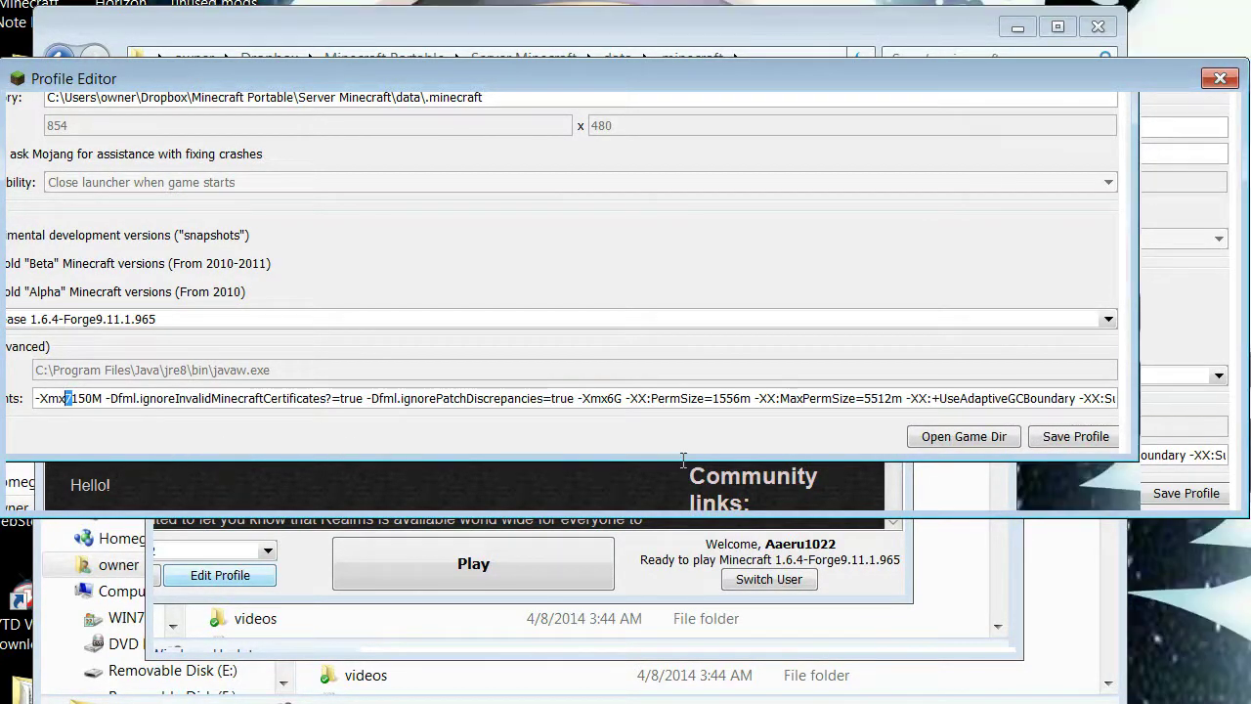
pyautogui.click(615, 397)
pyautogui.hotkey('shift', 'Left')
pyautogui.hotkey('ctrl', 'Left')
pyautogui.hotkey('shift', 'Right')
pyautogui.hotkey('shift', 'Right')
pyautogui.hotkey('shift', 'Right')
pyautogui.hotkey('shift', 'Right')
pyautogui.hotkey('shift', 'Right')
pyautogui.hotkey('shift', 'Right')
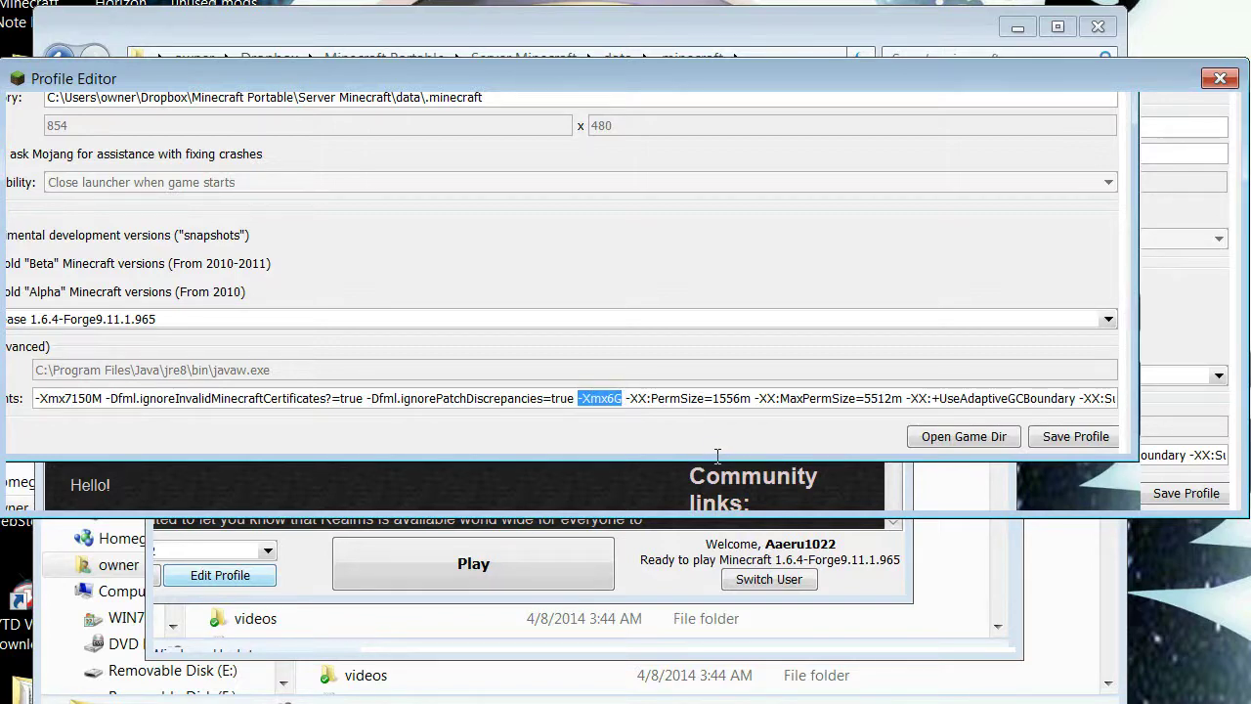
pyautogui.click(720, 451)
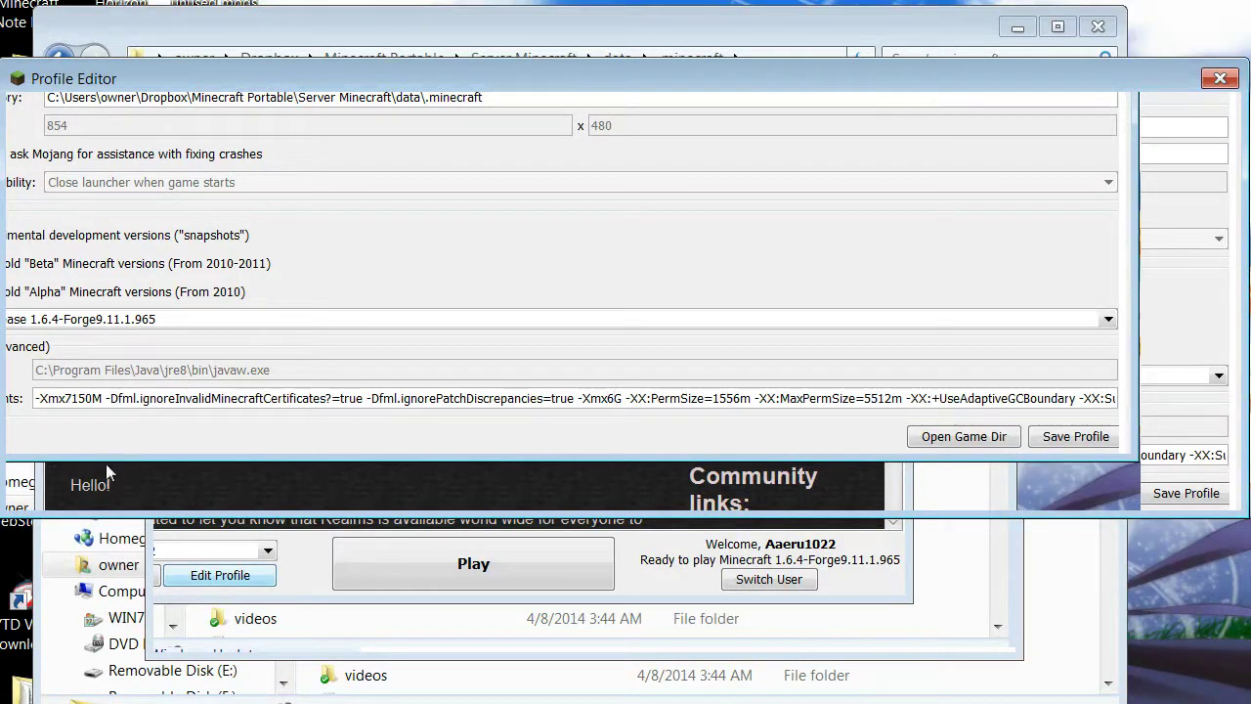
pyautogui.press('Home')
pyautogui.press('Right')
pyautogui.press('Right')
pyautogui.press('Right')
pyautogui.press('Right')
pyautogui.hotkey('shift', 'Right')
pyautogui.hotkey('shift', 'Right')
pyautogui.hotkey('shift', 'Right')
pyautogui.hotkey('shift', 'Right')
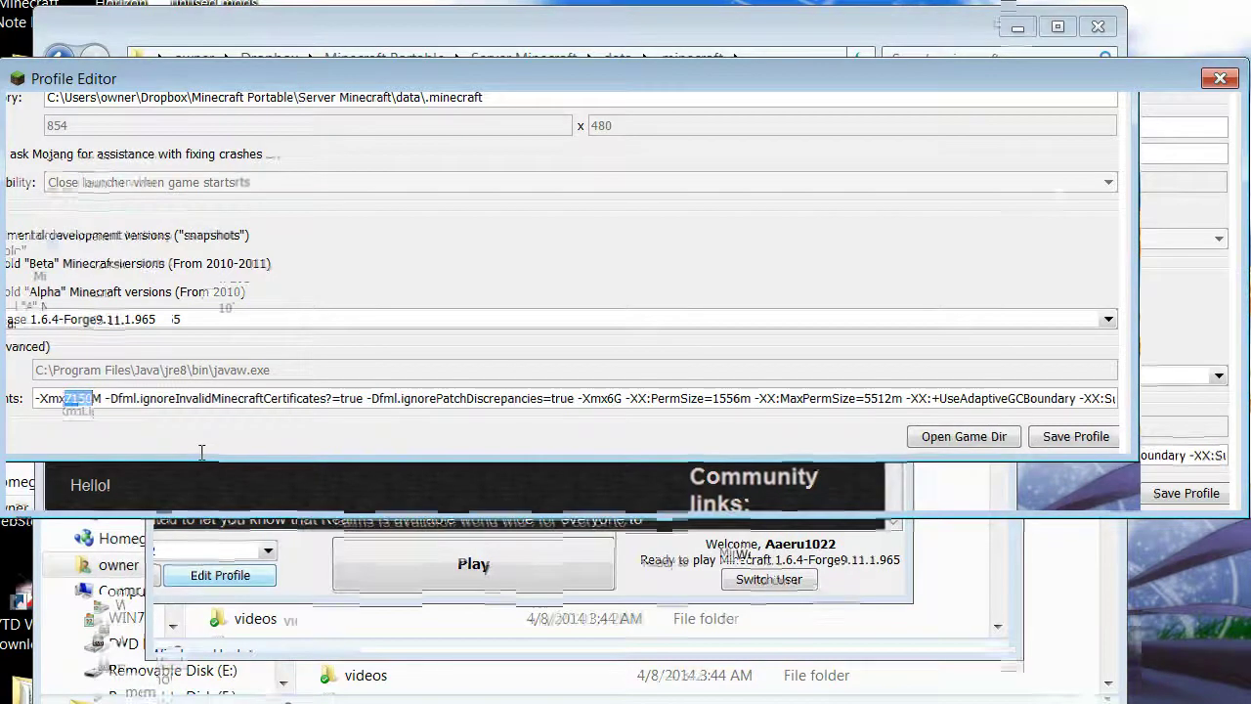
pyautogui.click(207, 451)
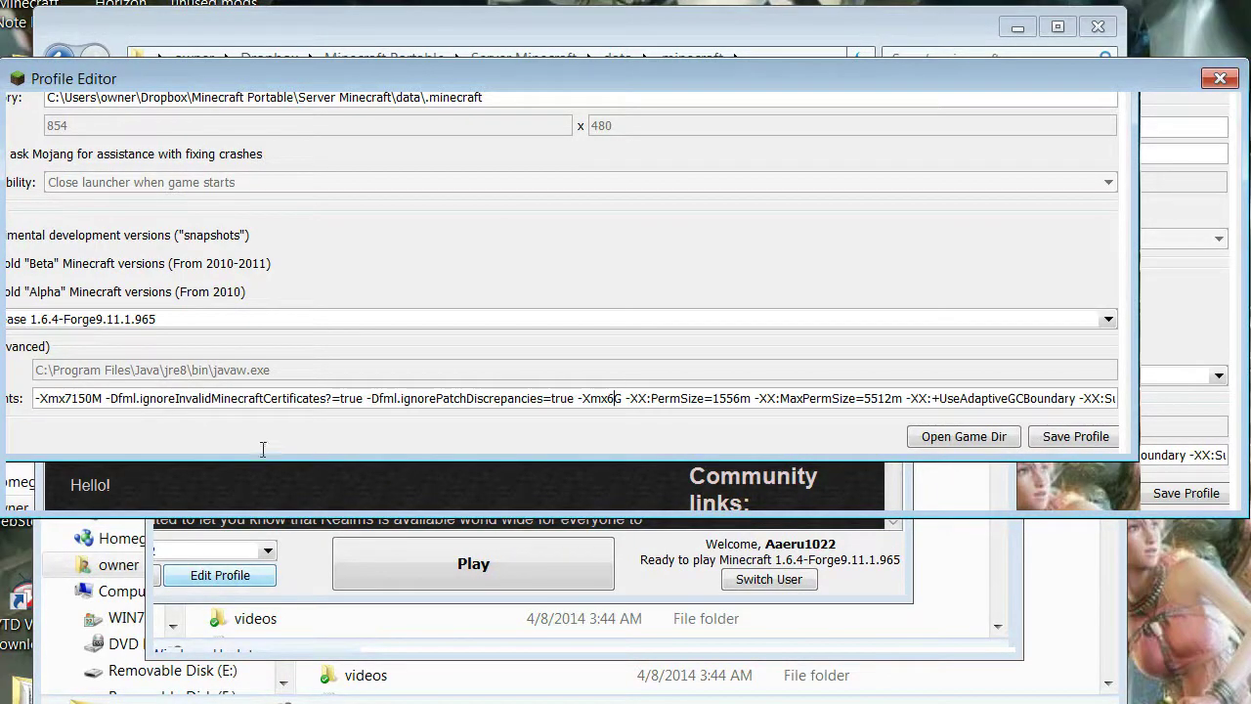
pyautogui.hotkey('shift', 'Right')
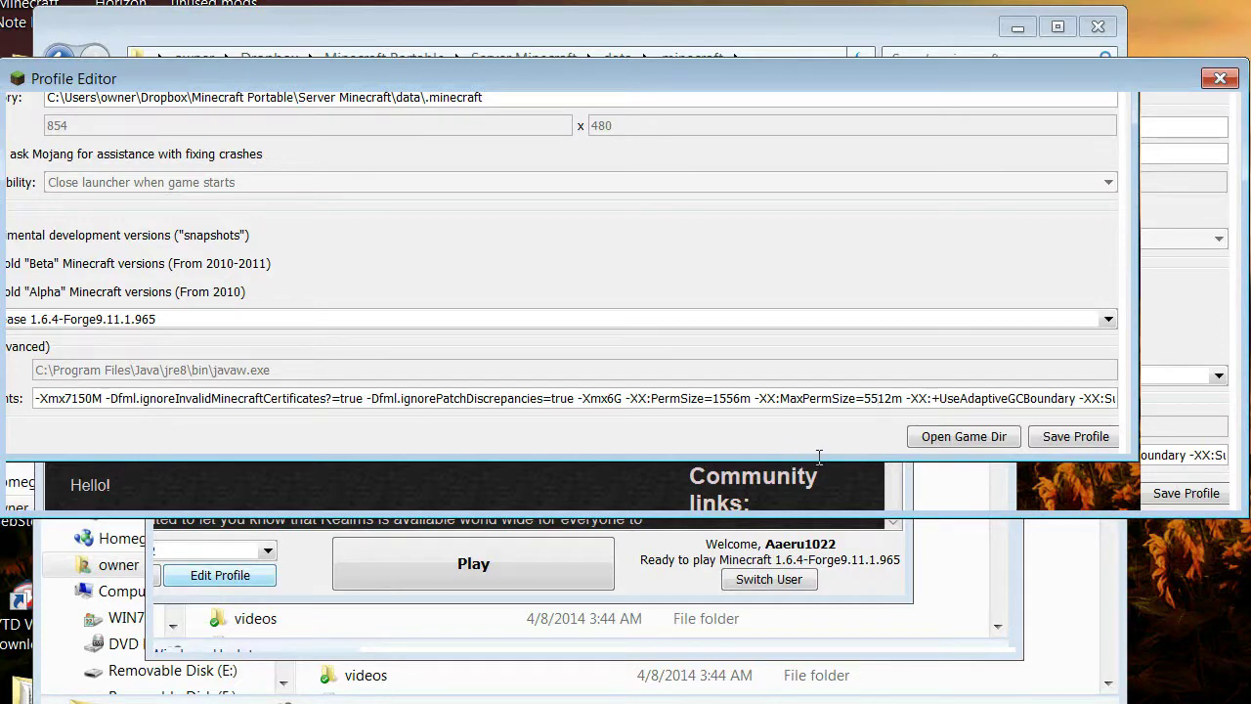
pyautogui.moveTo(719, 398); pyautogui.dragTo(891, 398)
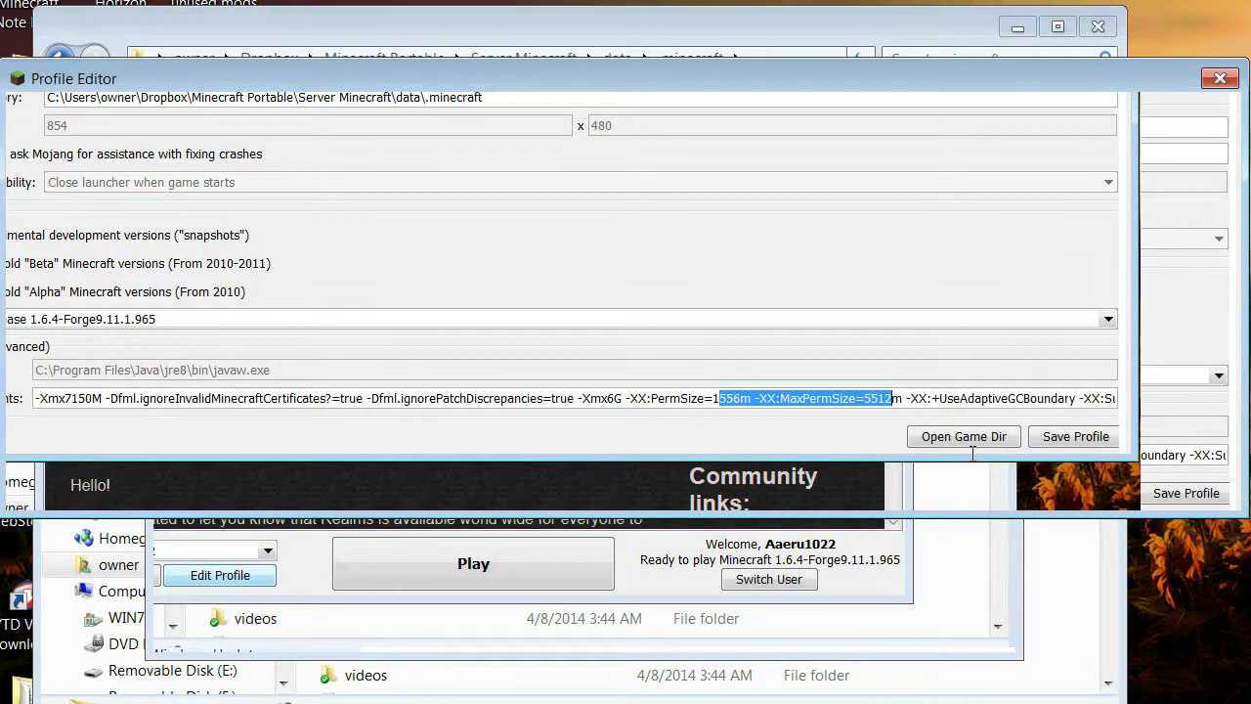
pyautogui.click(972, 452)
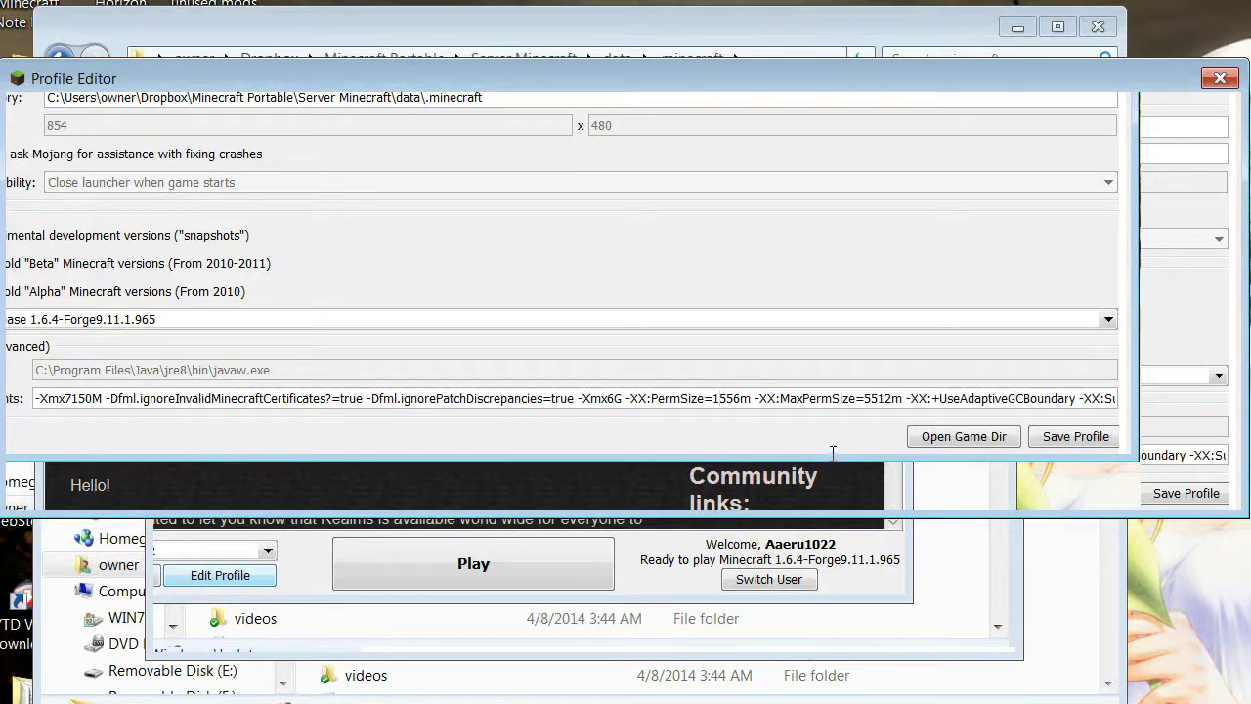
# Set PermSize to 556m and MaxPermSize to 1512m in the profile's JVM arguments
pyautogui.click(869, 398)
pyautogui.press('BackSpace')
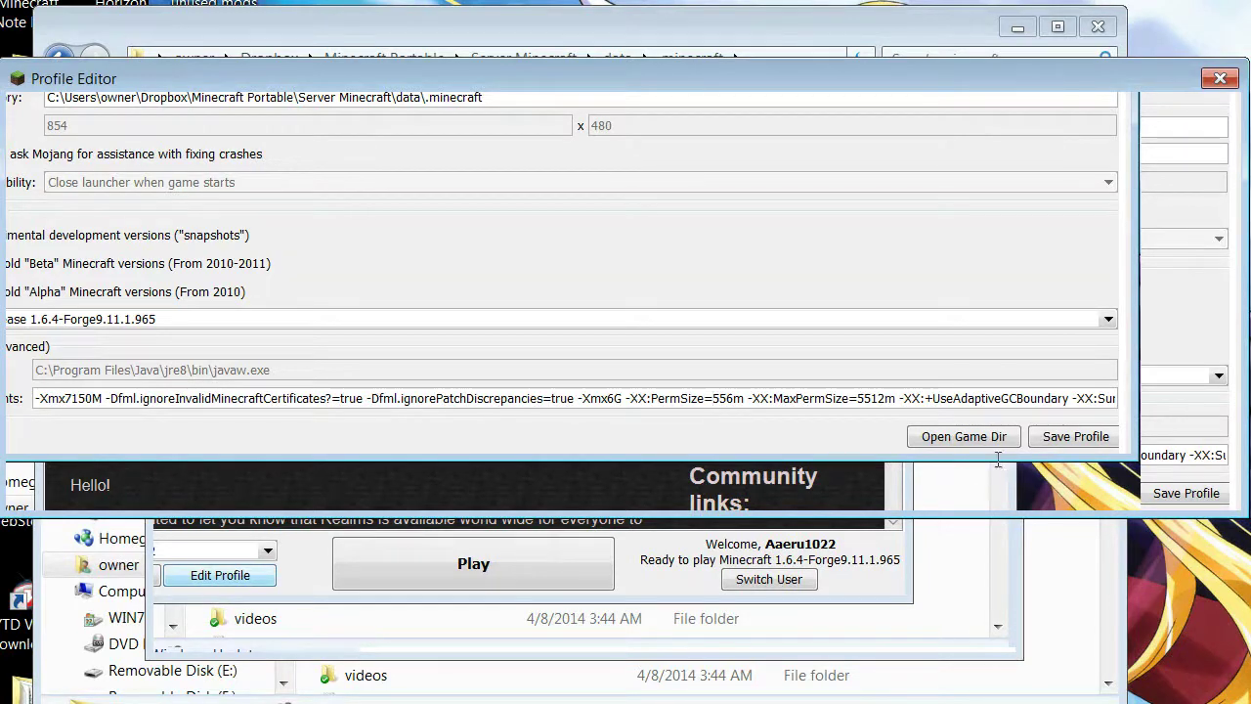
pyautogui.click(861, 398)
pyautogui.press('BackSpace')
pyautogui.write('1')
pyautogui.press('End')
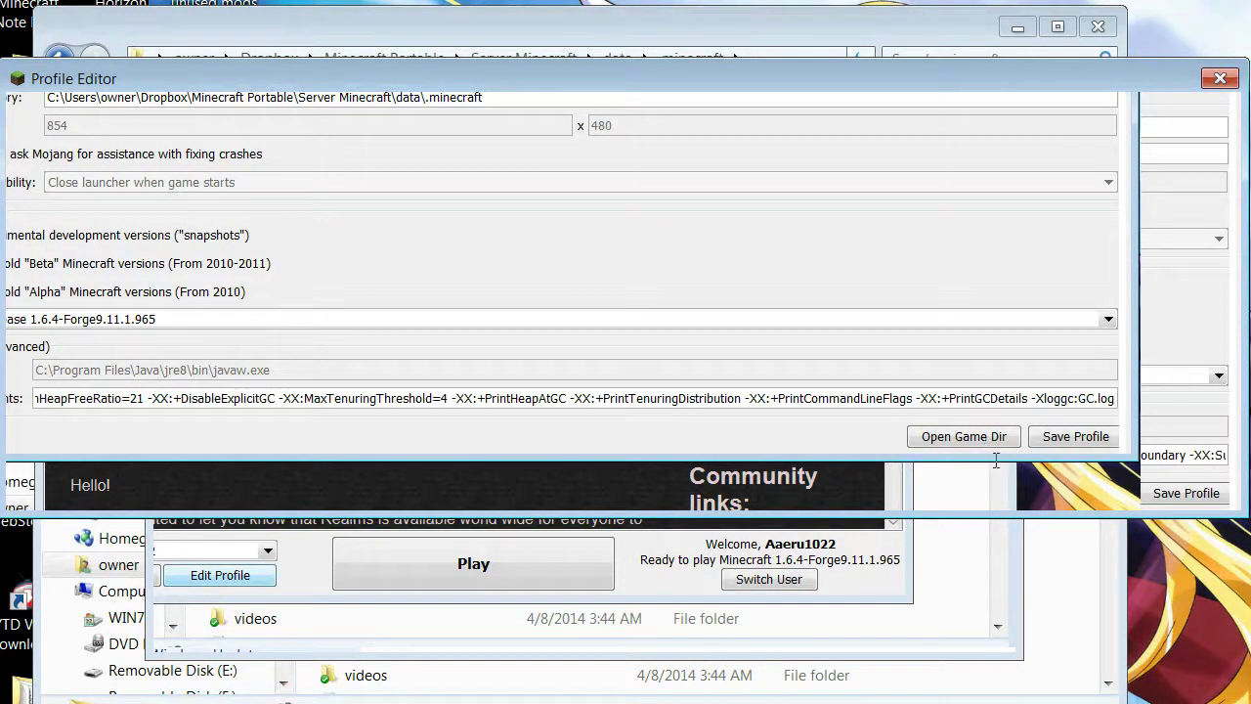
# Set PermSize to 2556m and MaxPermSize to 5512m in the profile's JVM arguments
pyautogui.press('Home')
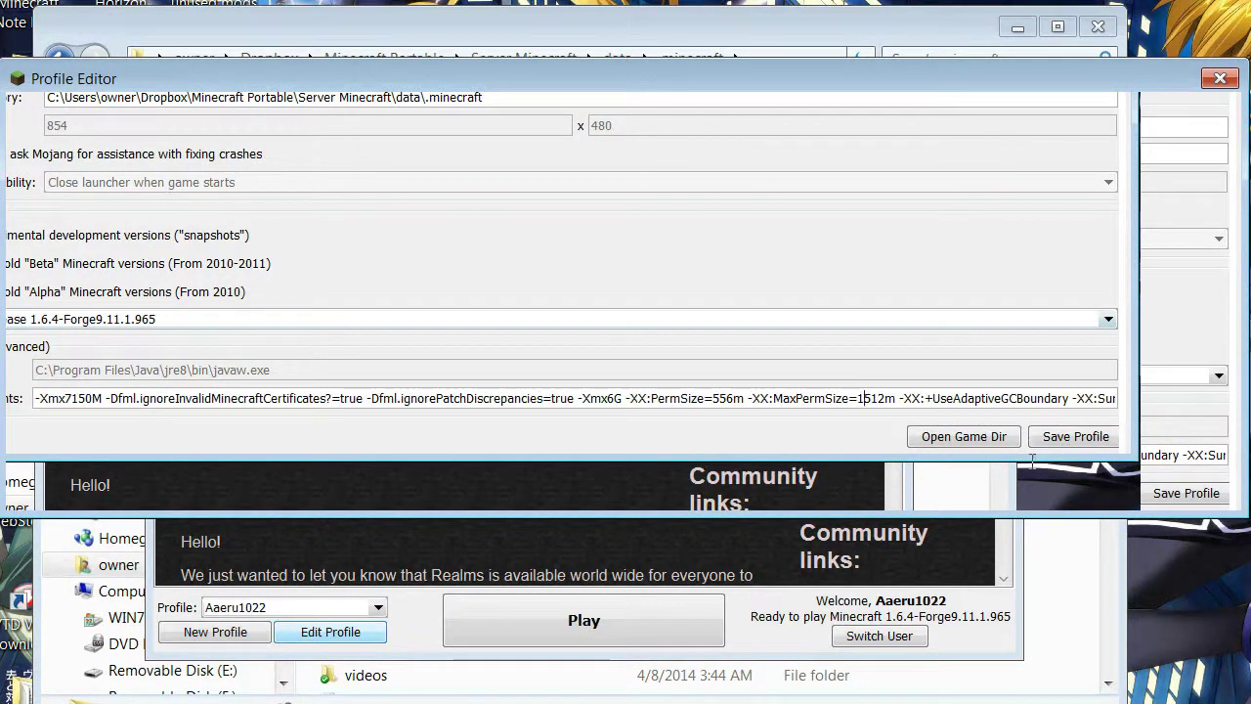
pyautogui.press('End')
pyautogui.moveTo(645, 400); pyautogui.dragTo(80, 449)
pyautogui.click(142, 398)
pyautogui.write('1')
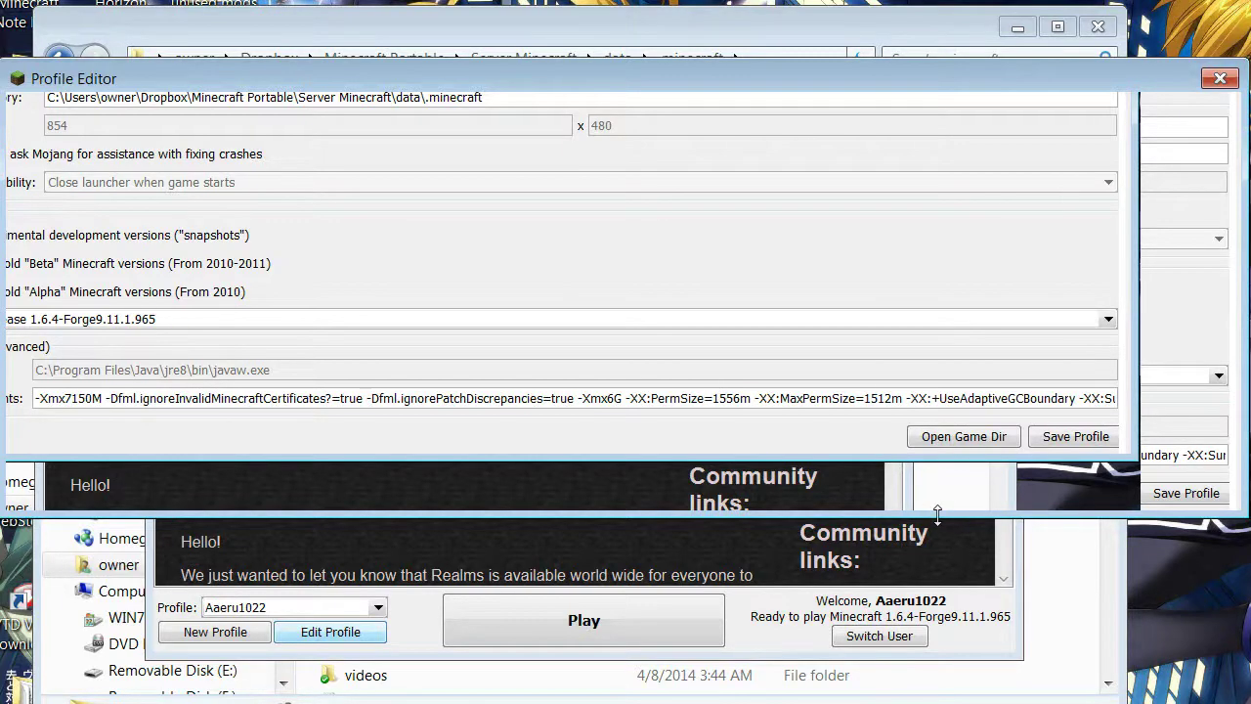
pyautogui.press('BackSpace')
pyautogui.write('2')
pyautogui.press('Right')
pyautogui.press('Right')
pyautogui.press('Right')
pyautogui.press('Right')
pyautogui.press('Right')
pyautogui.press('Right')
pyautogui.press('Right')
pyautogui.press('Right')
pyautogui.press('Right')
pyautogui.press('Right')
pyautogui.press('Right')
pyautogui.press('Right')
pyautogui.press('Right')
pyautogui.press('Right')
pyautogui.press('Right')
pyautogui.press('Right')
pyautogui.press('Right')
pyautogui.press('Right')
pyautogui.press('Right')
pyautogui.press('Right')
pyautogui.press('Delete')
pyautogui.write('5')
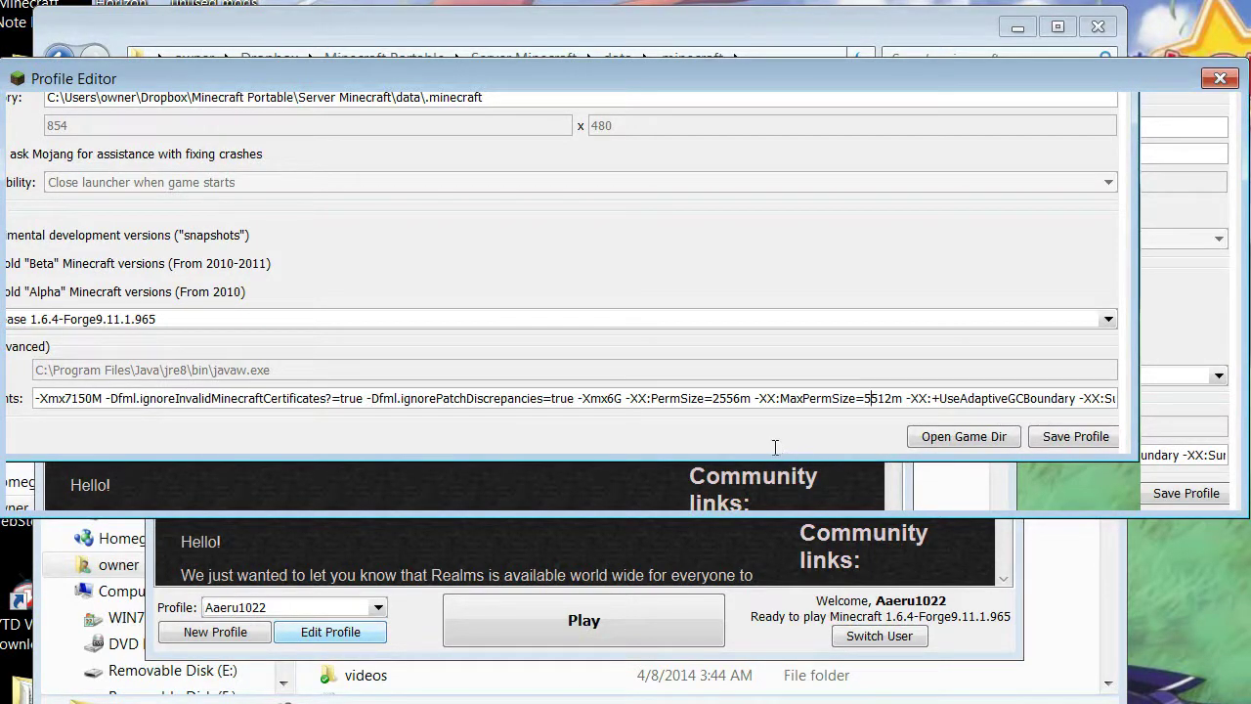
# Review the edited JVM arguments from the PermSize and first -Xmx values through the remaining options in the line
pyautogui.press('Left')
pyautogui.press('Left')
pyautogui.press('Left')
pyautogui.press('Left')
pyautogui.press('Left')
pyautogui.press('Left')
pyautogui.press('Left')
pyautogui.press('Left')
pyautogui.press('Left')
pyautogui.press('Left')
pyautogui.press('Left')
pyautogui.press('Left')
pyautogui.press('Left')
pyautogui.press('Left')
pyautogui.press('Left')
pyautogui.press('Left')
pyautogui.press('Left')
pyautogui.press('Left')
pyautogui.press('Left')
pyautogui.press('Left')
pyautogui.hotkey('shift', 'Left')
pyautogui.press('Home')
pyautogui.press('Right')
pyautogui.press('Right')
pyautogui.press('Right')
pyautogui.press('Right')
pyautogui.hotkey('shift', 'Right')
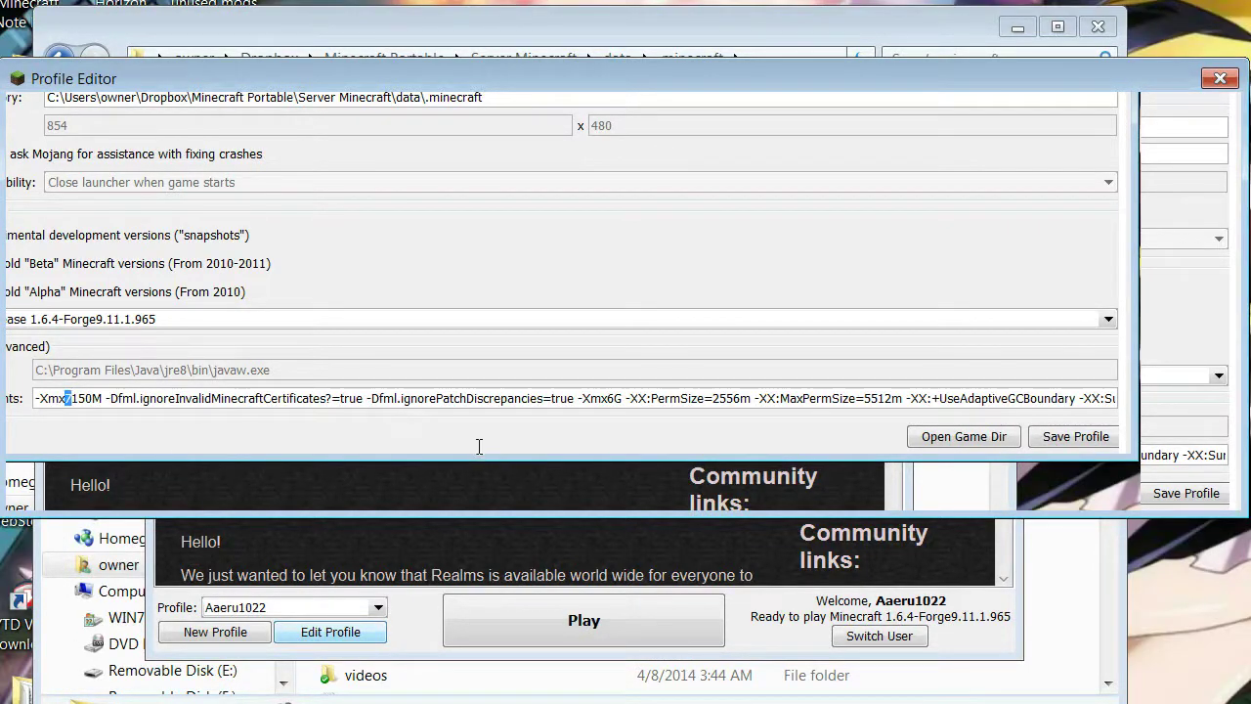
pyautogui.hotkey('ctrl', 'Right')
pyautogui.hotkey('ctrl', 'Right')
pyautogui.hotkey('ctrl', 'Right')
pyautogui.hotkey('ctrl', 'Right')
pyautogui.hotkey('ctrl', 'Right')
pyautogui.hotkey('ctrl', 'Right')
pyautogui.hotkey('ctrl', 'Right')
pyautogui.hotkey('ctrl', 'Right')
pyautogui.hotkey('ctrl', 'Right')
pyautogui.hotkey('ctrl', 'Right')
pyautogui.hotkey('ctrl', 'Right')
pyautogui.hotkey('ctrl', 'Right')
pyautogui.hotkey('ctrl', 'Right')
pyautogui.hotkey('ctrl', 'Right')
pyautogui.hotkey('ctrl', 'Right')
pyautogui.hotkey('ctrl', 'Right')
pyautogui.hotkey('ctrl', 'Right')
pyautogui.hotkey('ctrl', 'Right')
pyautogui.hotkey('ctrl', 'Right')
pyautogui.hotkey('ctrl', 'Right')
pyautogui.hotkey('shift', 'Right')
pyautogui.hotkey('ctrl', 'Right')
pyautogui.hotkey('ctrl', 'Right')
pyautogui.hotkey('ctrl', 'Right')
pyautogui.hotkey('ctrl', 'Right')
pyautogui.hotkey('ctrl', 'Right')
pyautogui.hotkey('ctrl', 'Right')
pyautogui.hotkey('shift', 'Right')
pyautogui.press('Right')
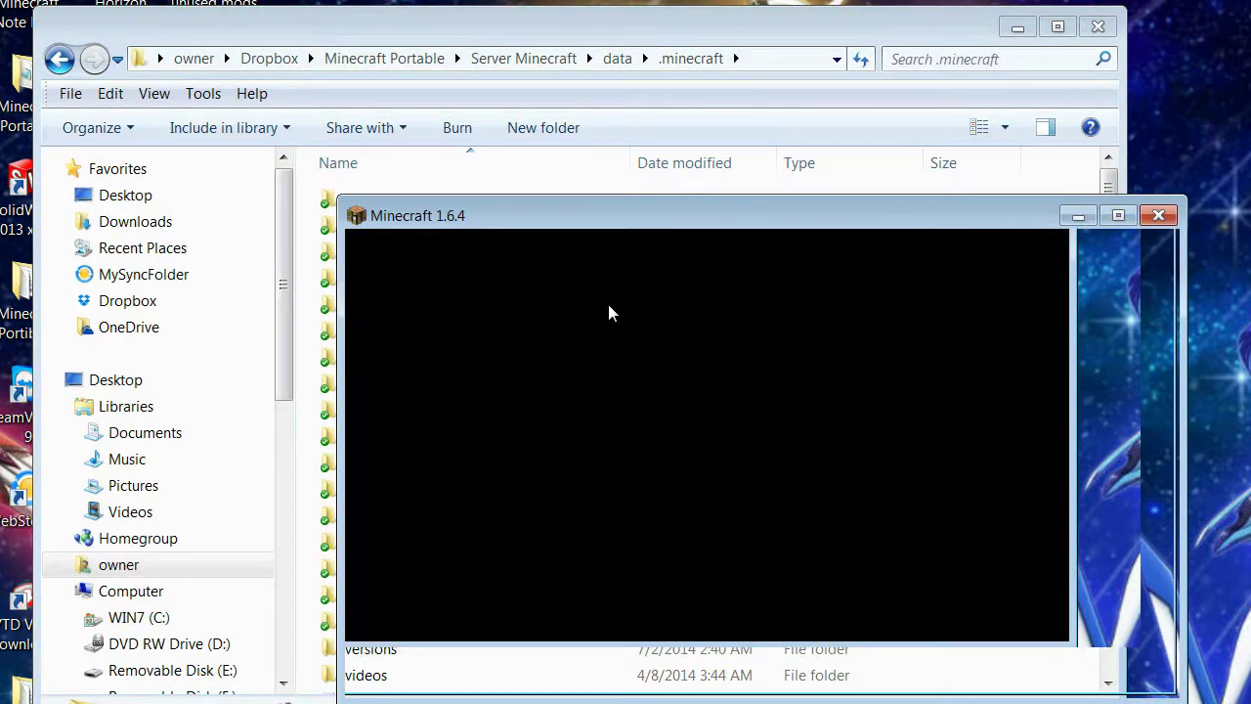
# Clear the .minecraft folder window away from the repositioned game window and open Minecraft's single-player world list
pyautogui.moveTo(723, 219); pyautogui.dragTo(539, 156)
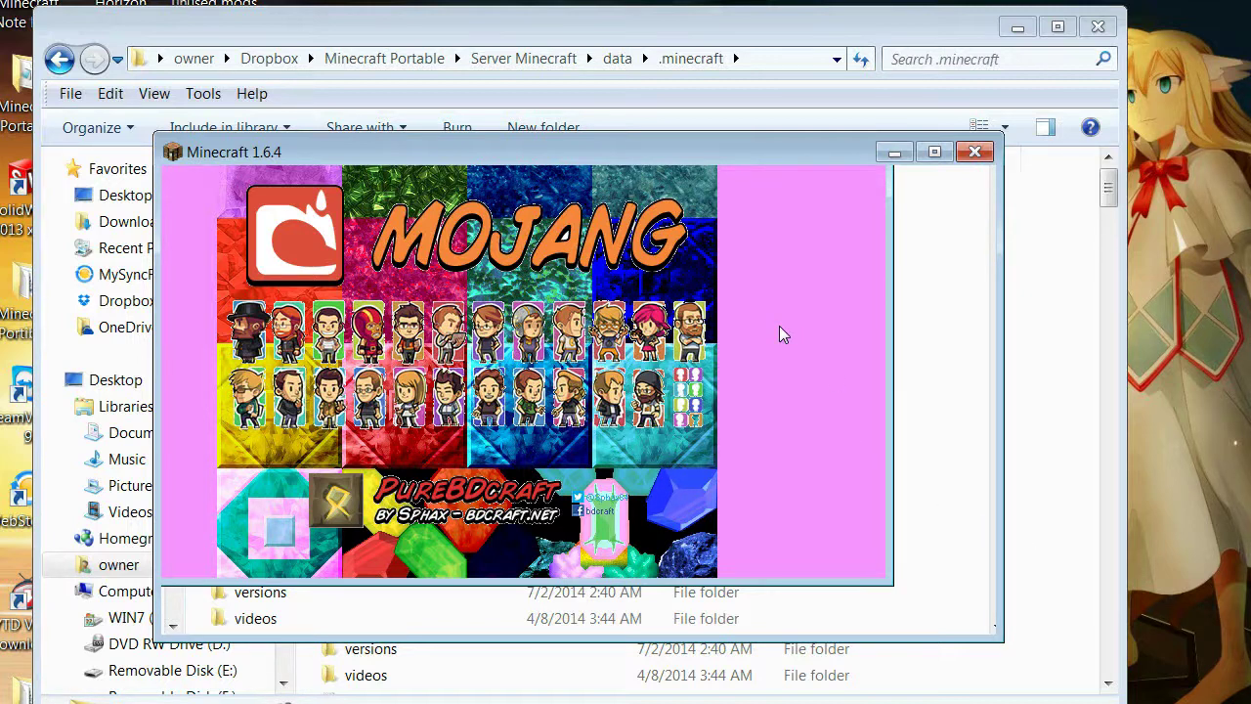
pyautogui.click(1015, 30)
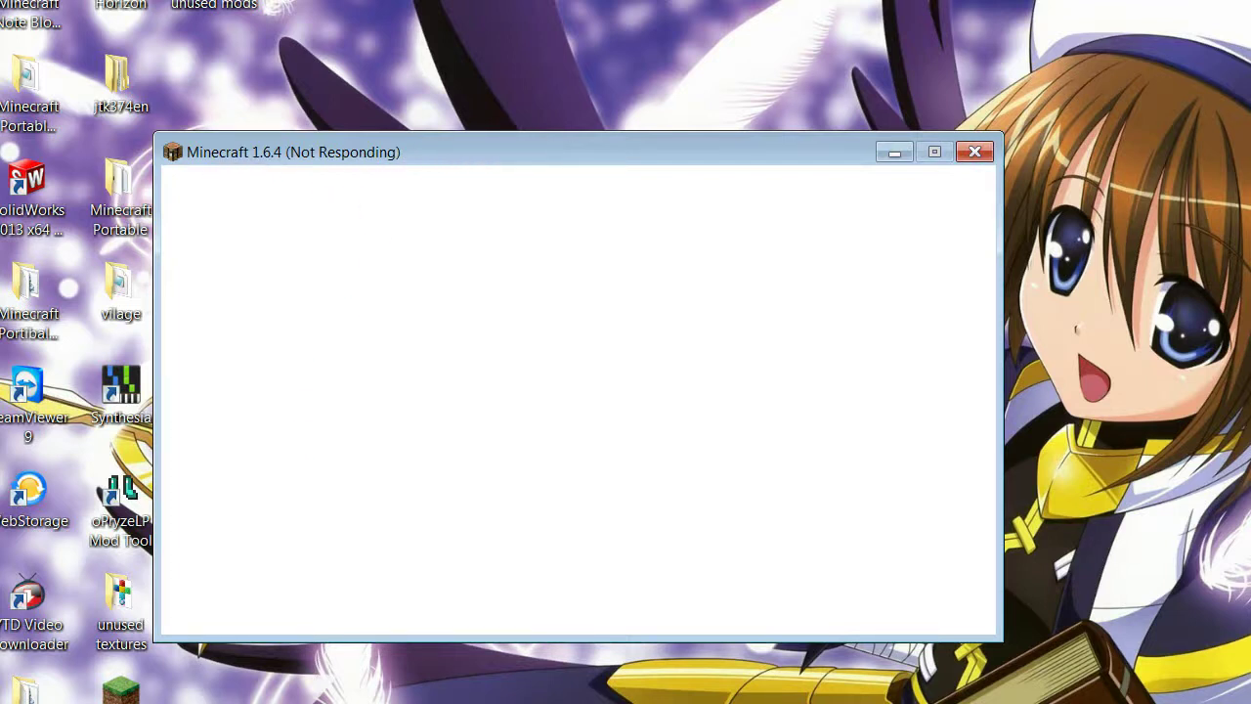
pyautogui.click(1158, 96)
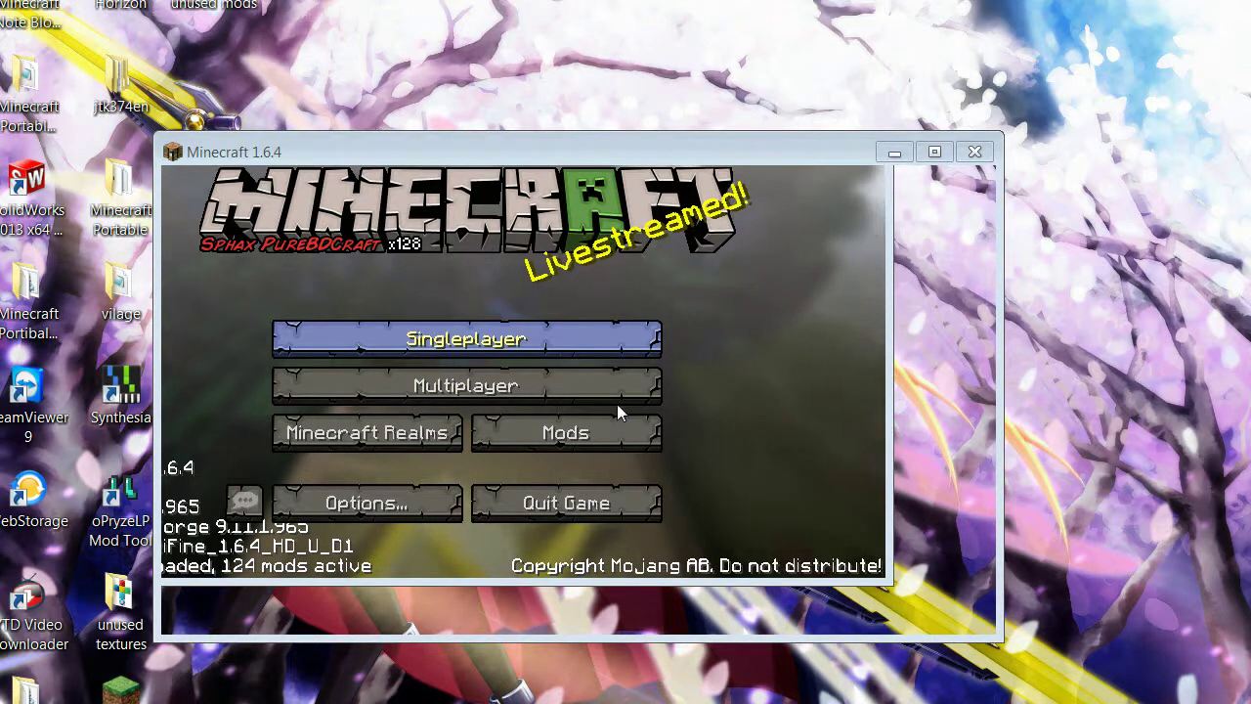
pyautogui.click(508, 337)
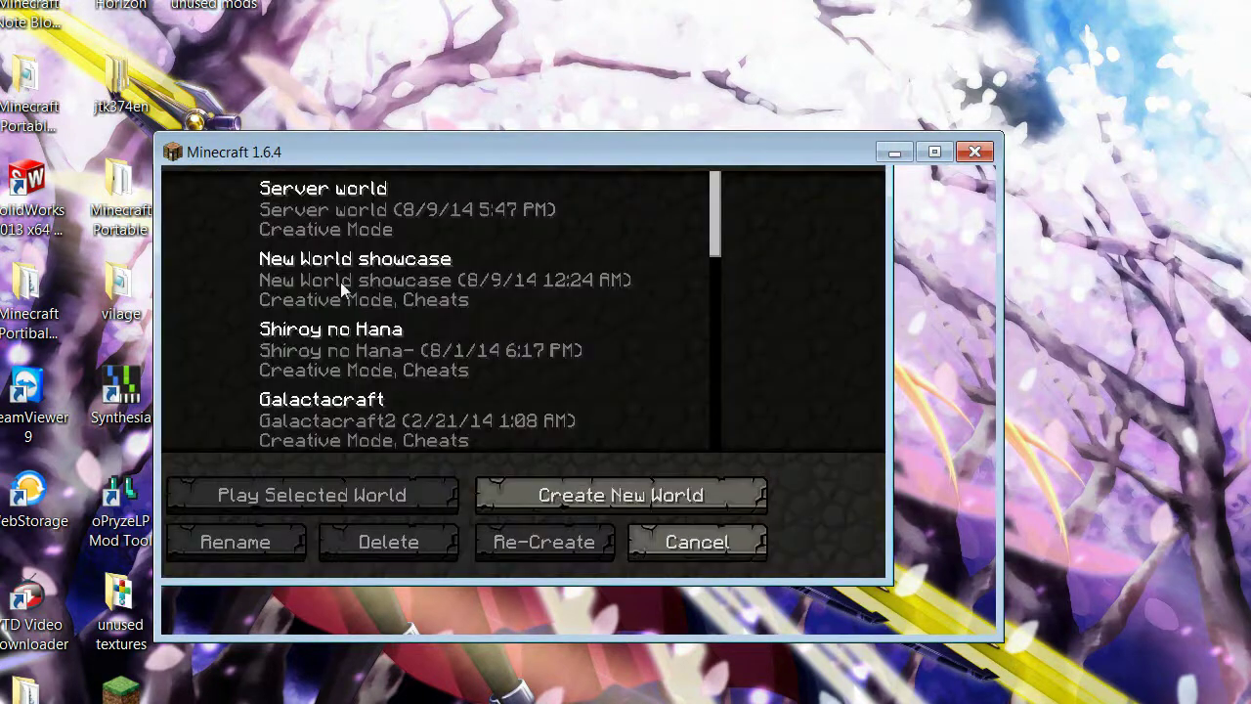
# Look through the saved worlds in the single-player list and select New World showcase
pyautogui.scroll(-10, 407, 480)
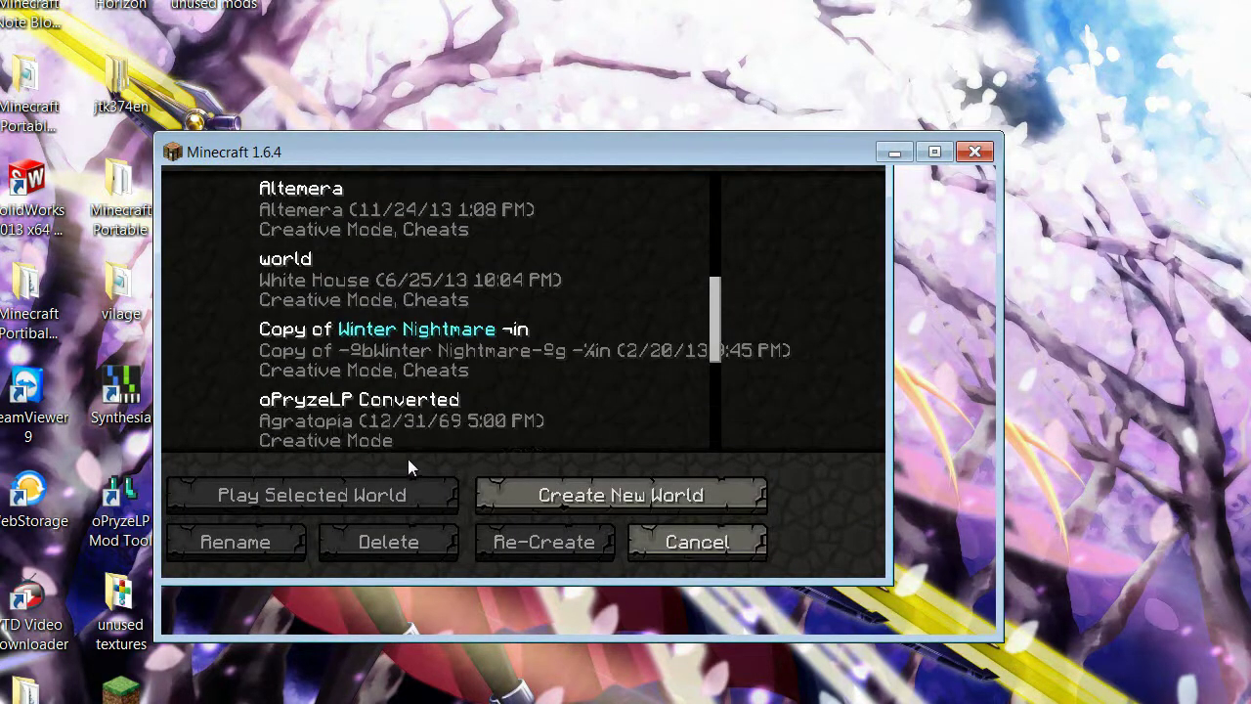
pyautogui.scroll(6, 430, 462)
pyautogui.scroll(4, 432, 471)
pyautogui.scroll(-4, 434, 472)
pyautogui.scroll(4, 434, 472)
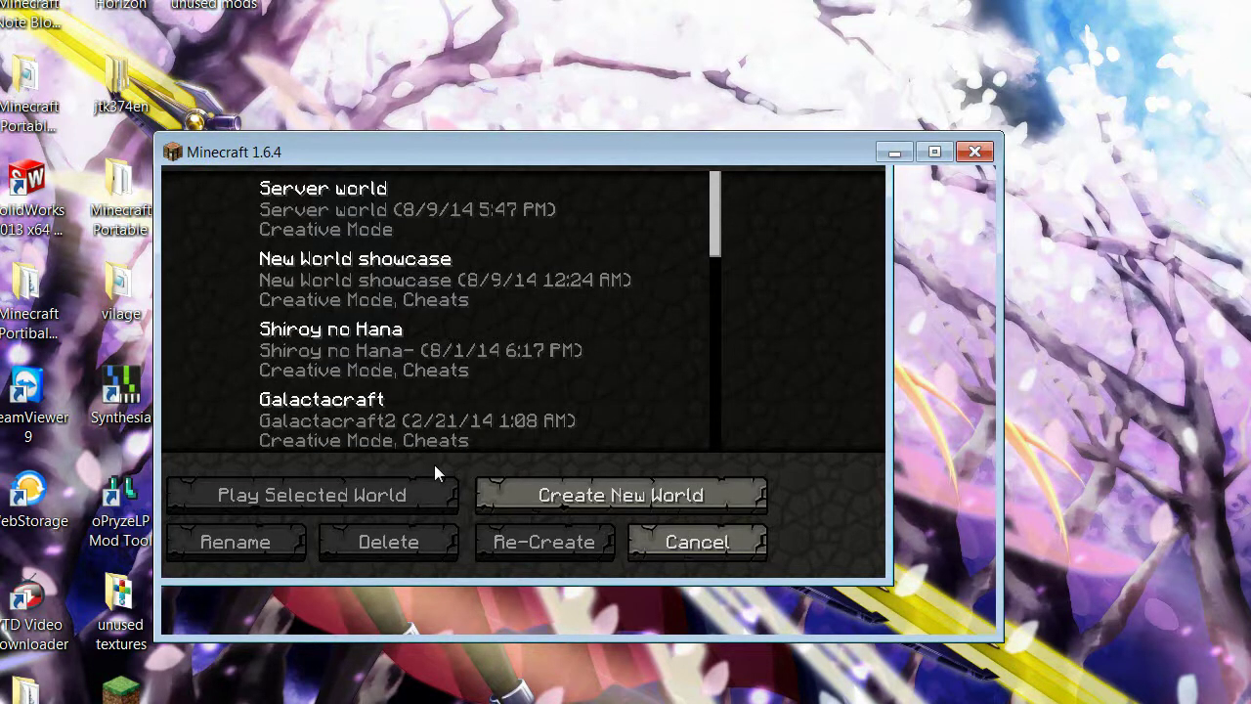
pyautogui.click(432, 309)
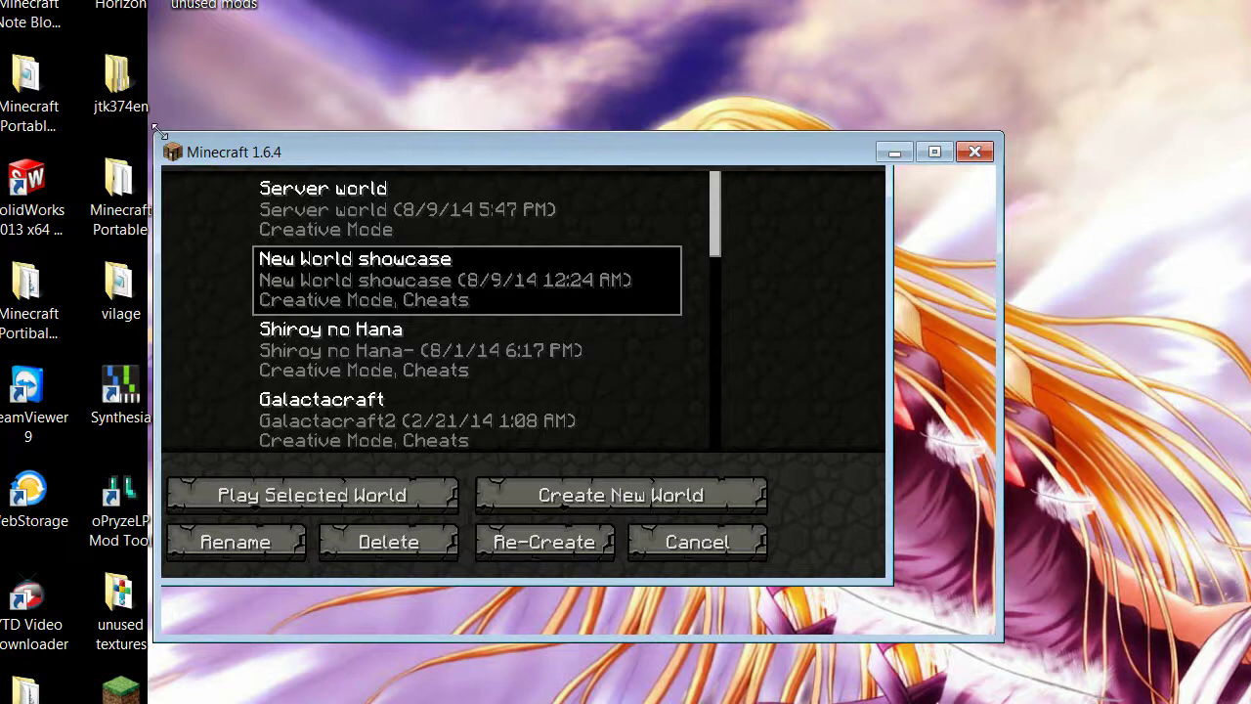
# Enlarge the Minecraft window to fill the screen and load the saved world Server world
pyautogui.moveTo(156, 130); pyautogui.dragTo(2, 2)
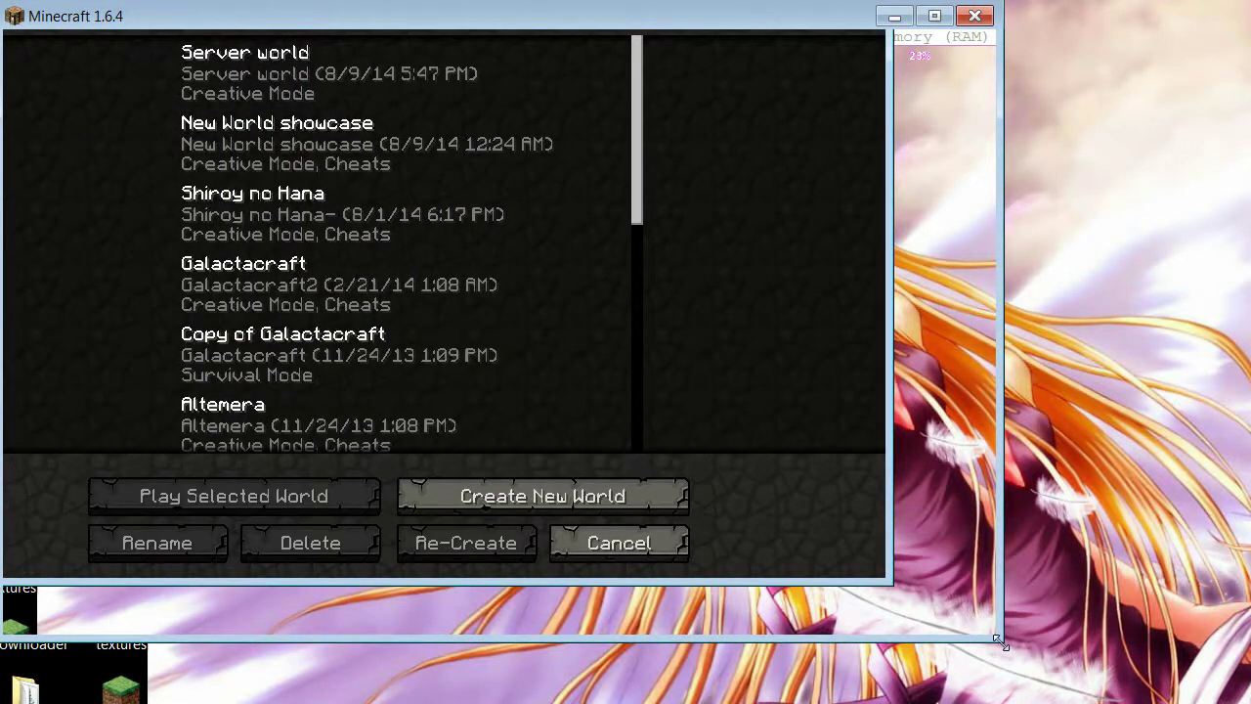
pyautogui.moveTo(1002, 640); pyautogui.dragTo(1243, 700)
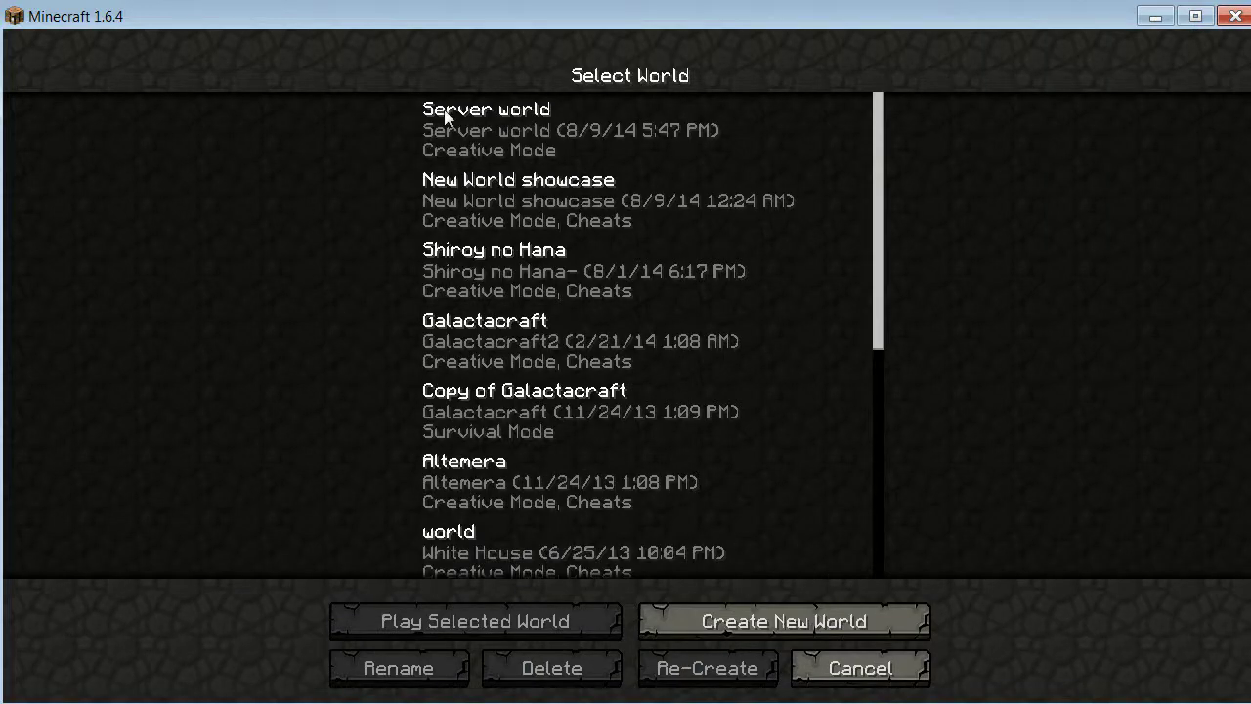
pyautogui.click(445, 115)
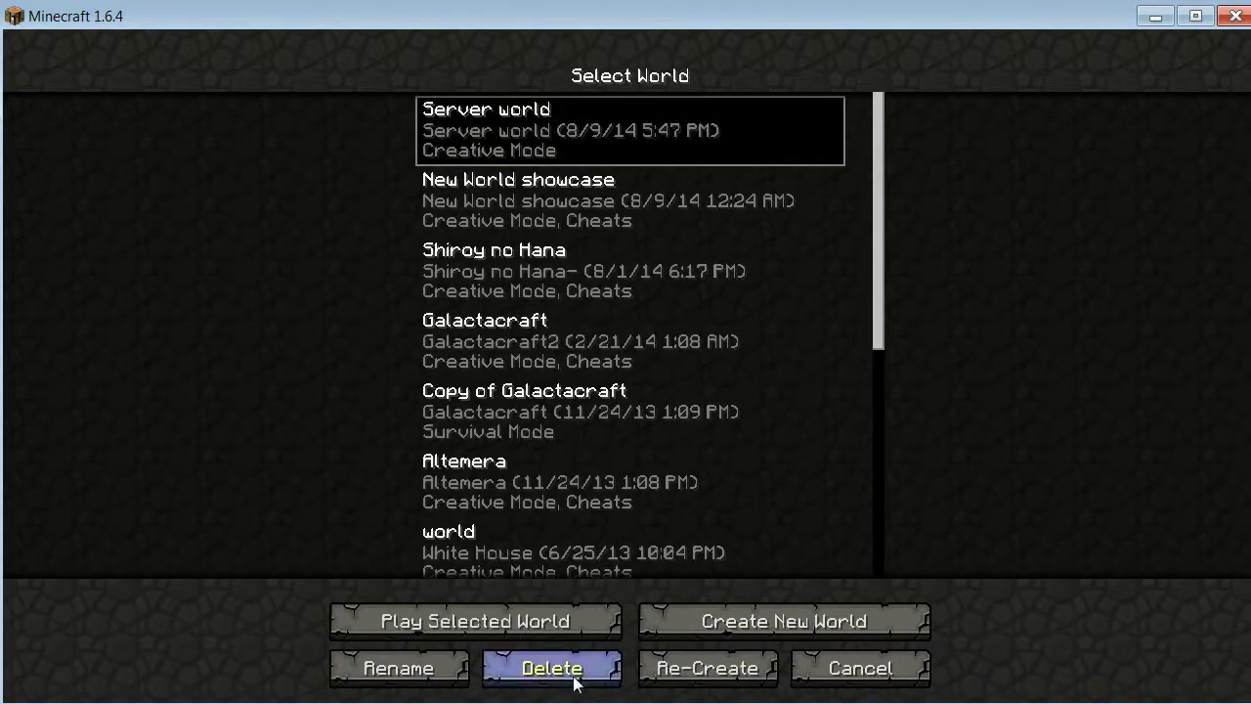
pyautogui.click(539, 619)
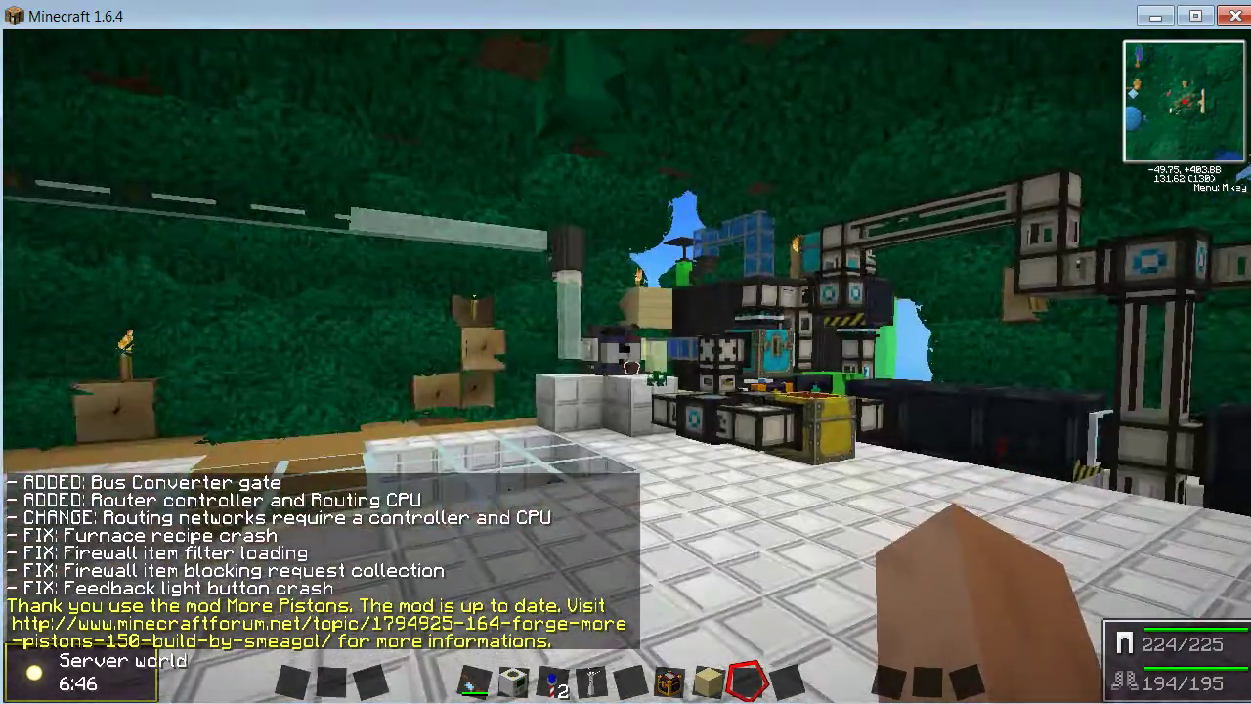
# Lower the game's sound volume to 7% in the options and return to the world
pyautogui.press('Escape')
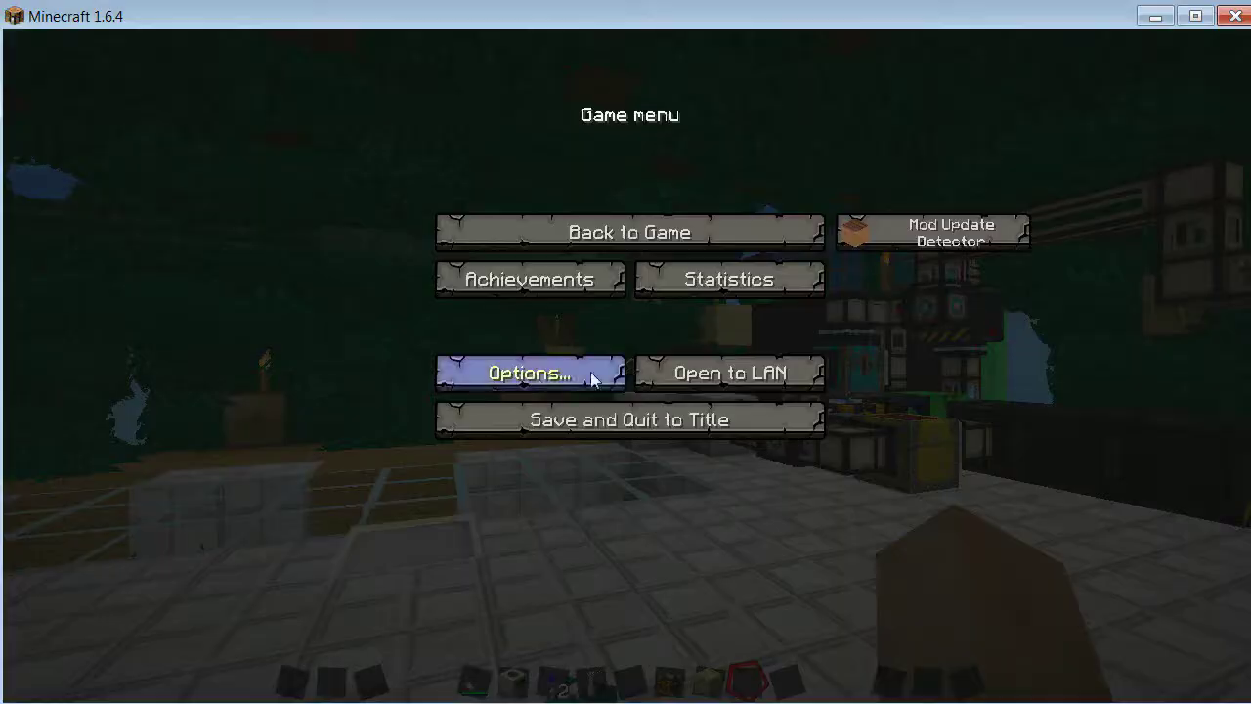
pyautogui.click(490, 378)
pyautogui.moveTo(742, 142); pyautogui.dragTo(669, 135)
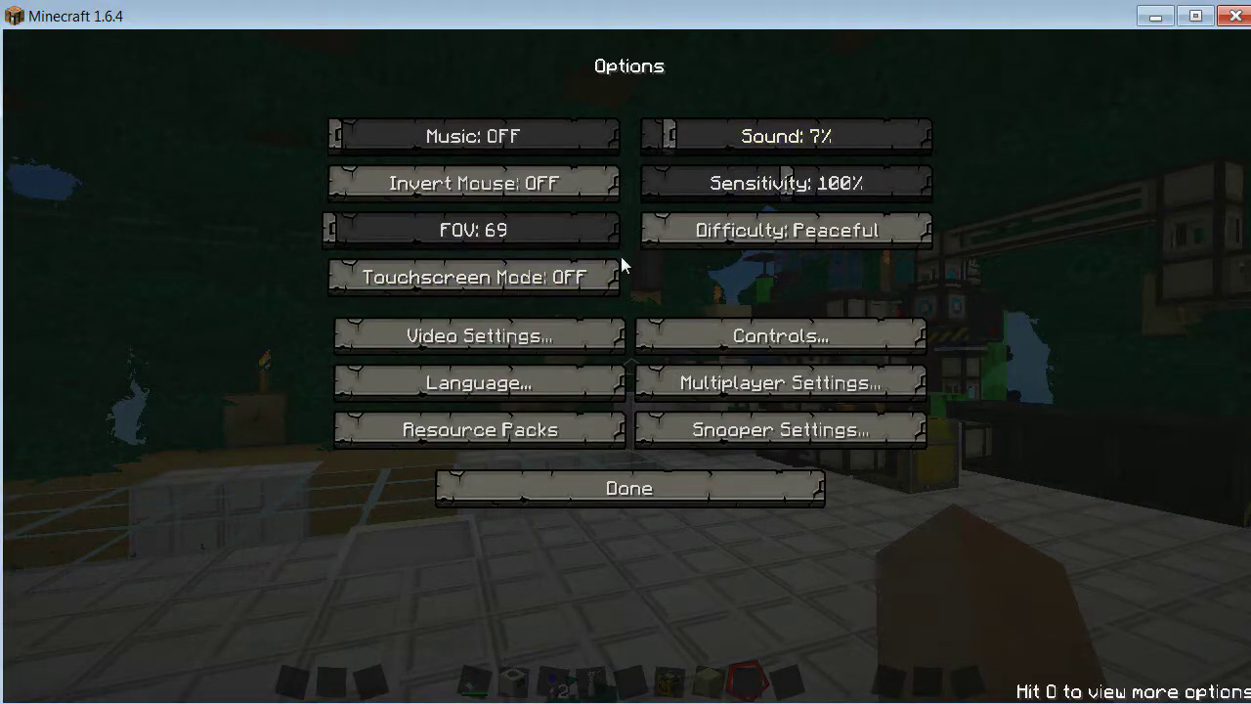
pyautogui.click(649, 495)
pyautogui.press('Escape')
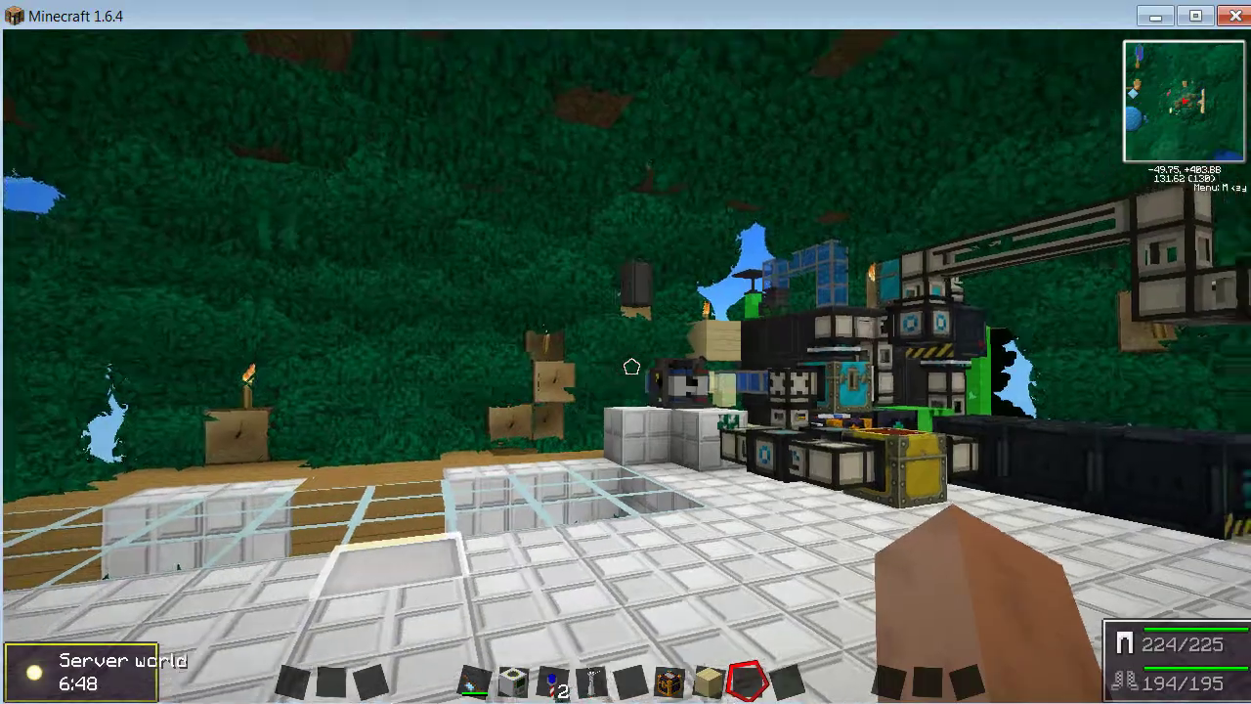
# Walk around the treetop base to examine its machines, chests and the overhead Pressurized Tube
pyautogui.press('w')
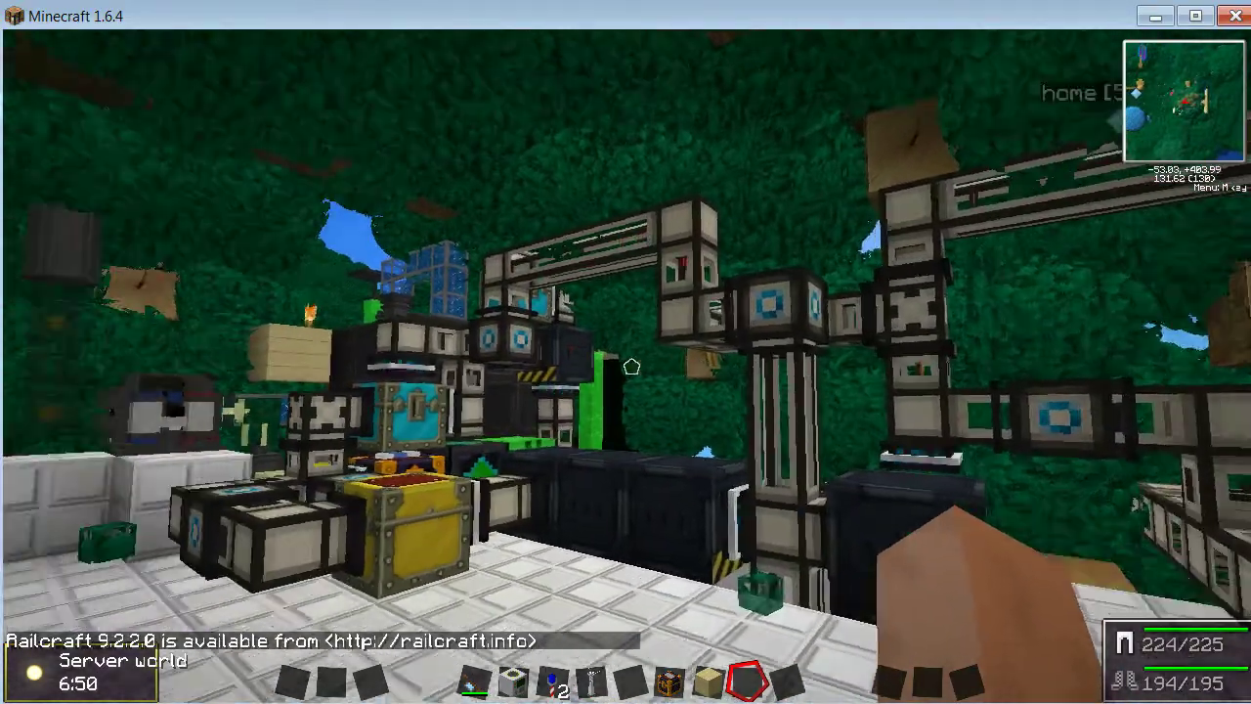
pyautogui.press('w')
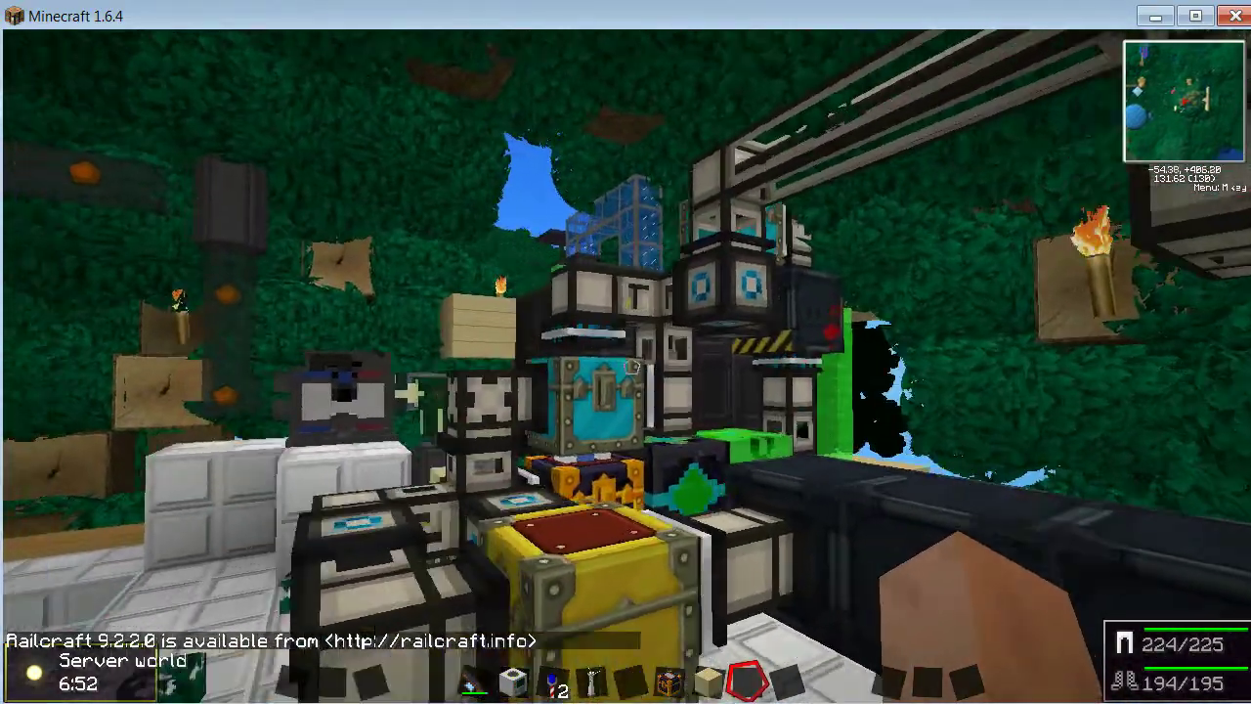
pyautogui.press('w')
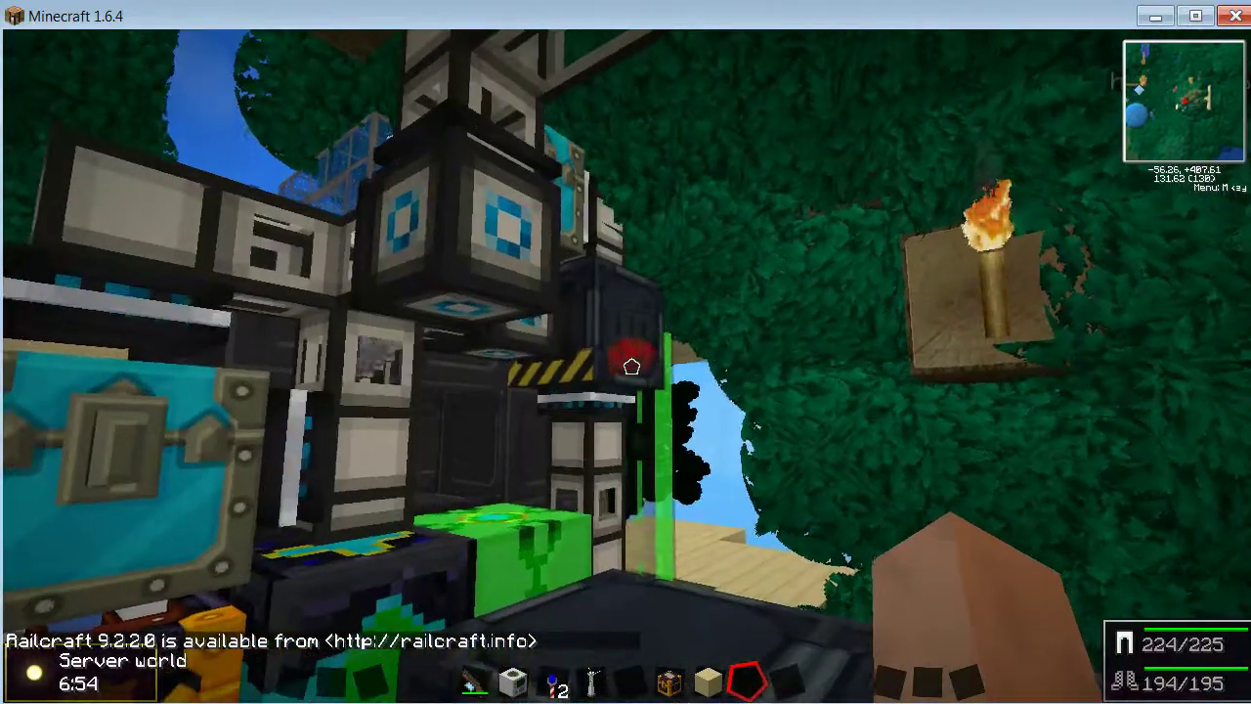
pyautogui.press('w')
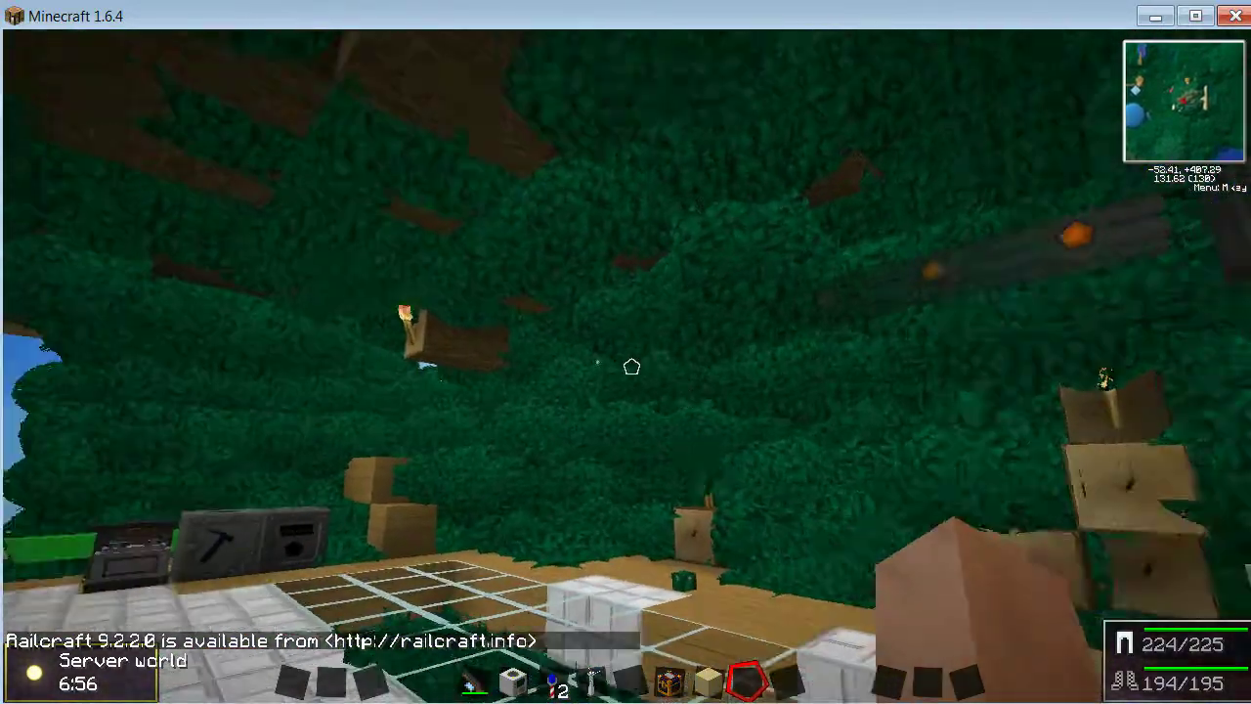
pyautogui.press('w')
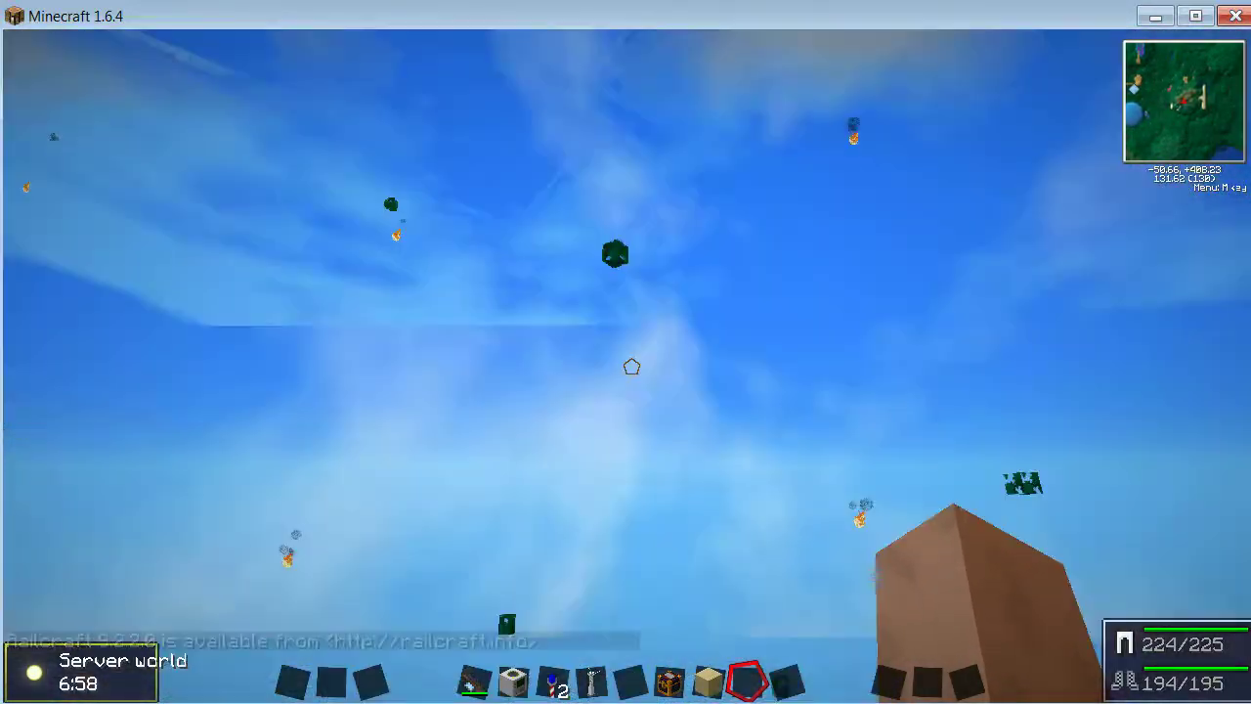
pyautogui.press('w')
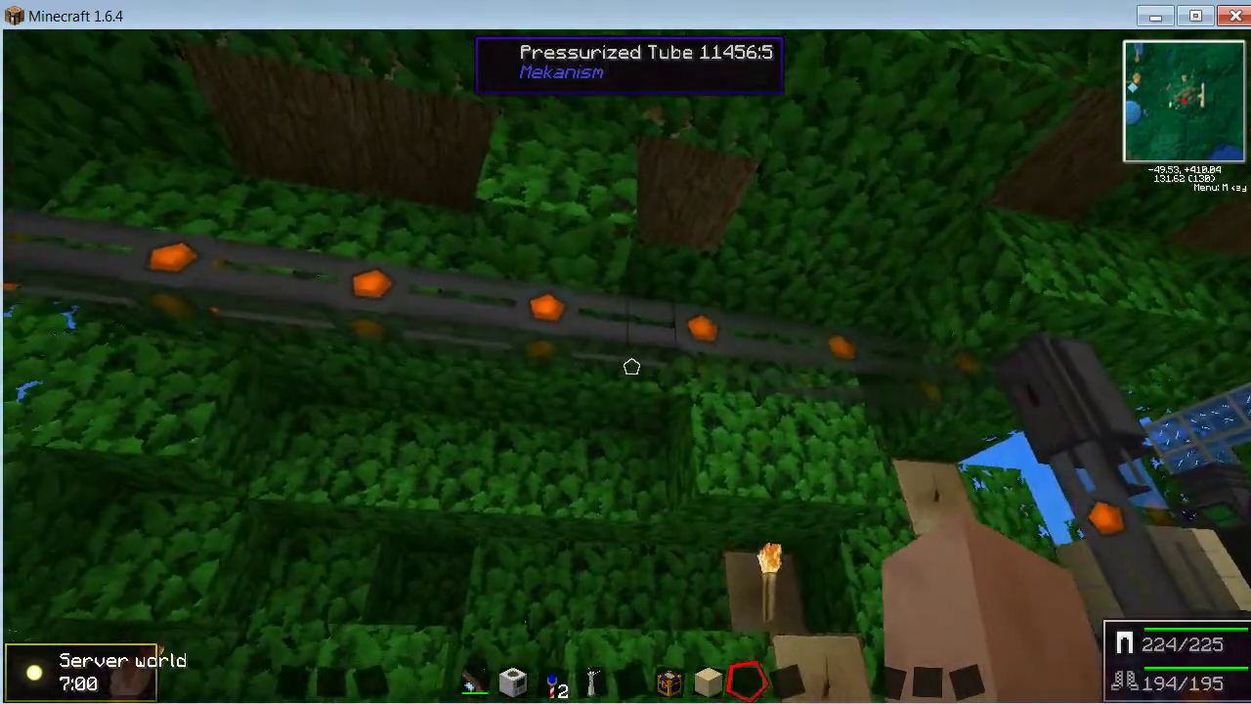
pyautogui.press('w')
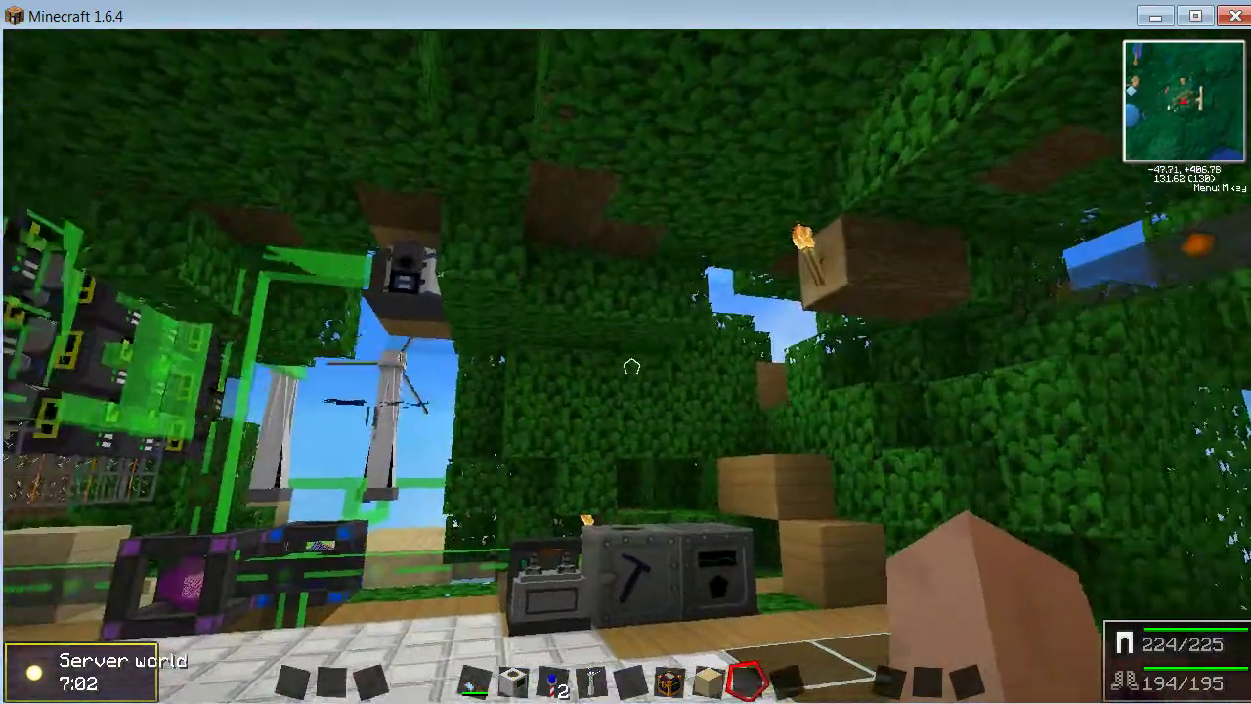
# Examine the green Ultimate Universal Cable network and follow it toward the wind turbines outside the base
pyautogui.press('w')
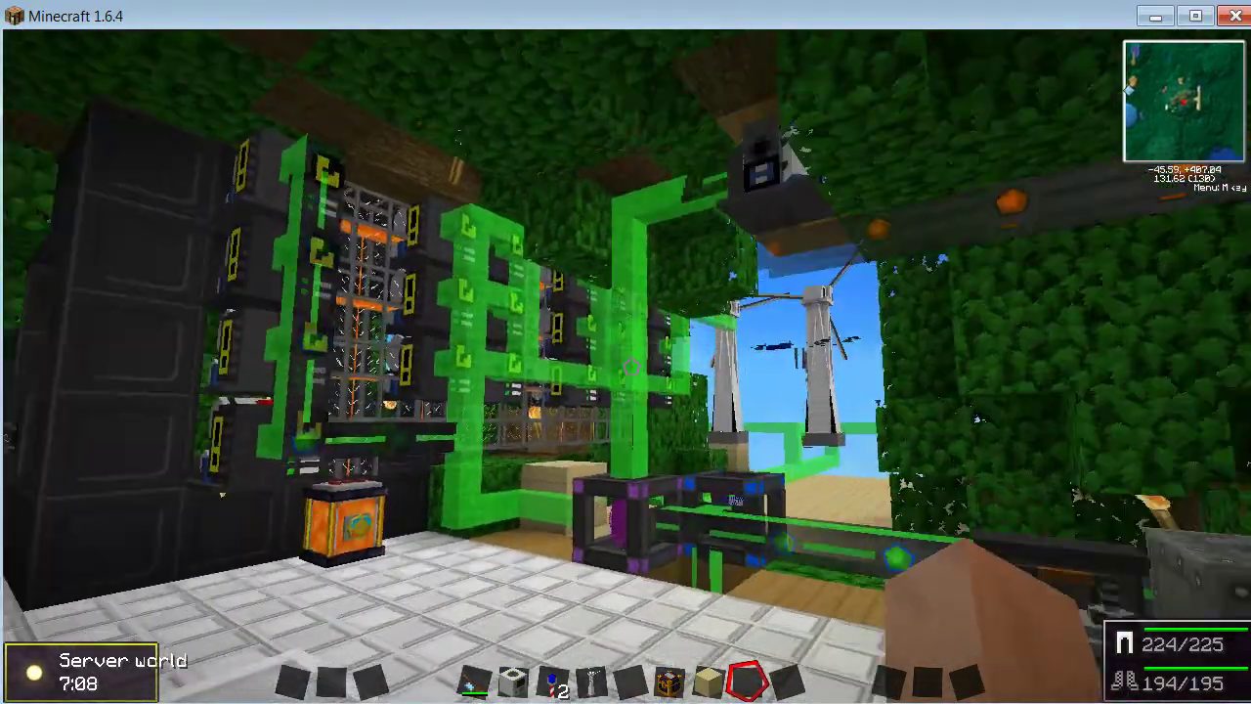
pyautogui.press('w')
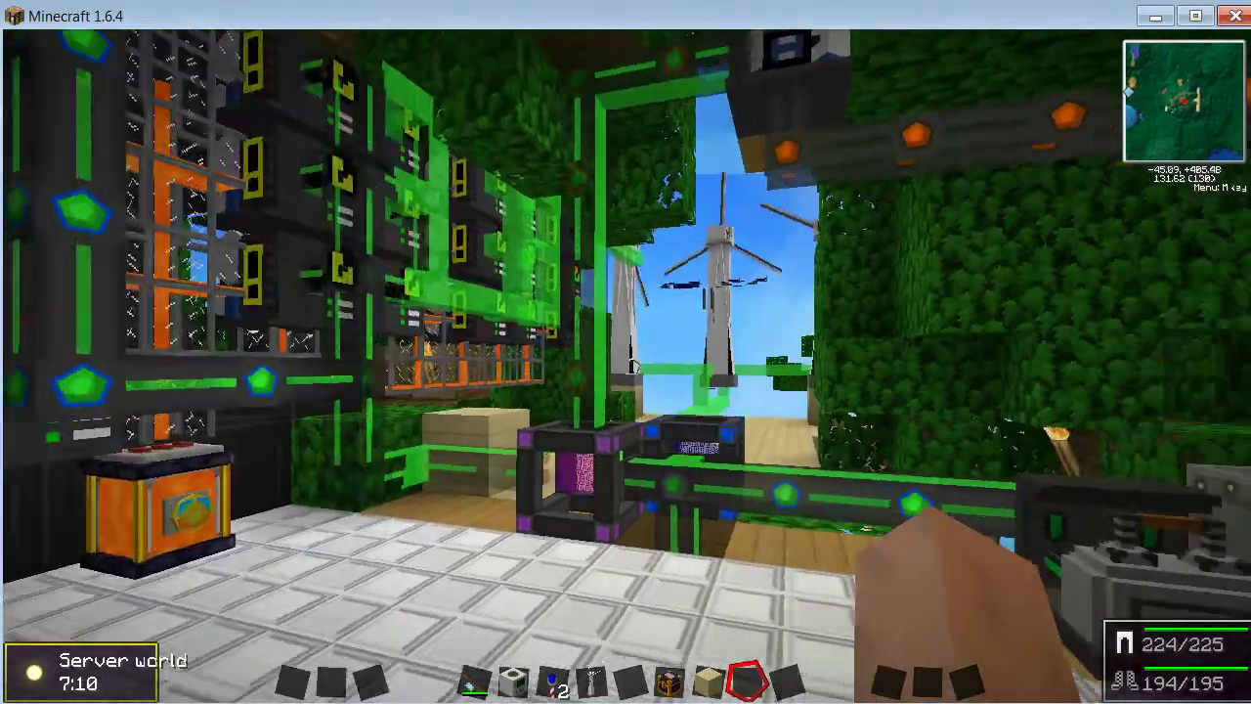
pyautogui.press('w')
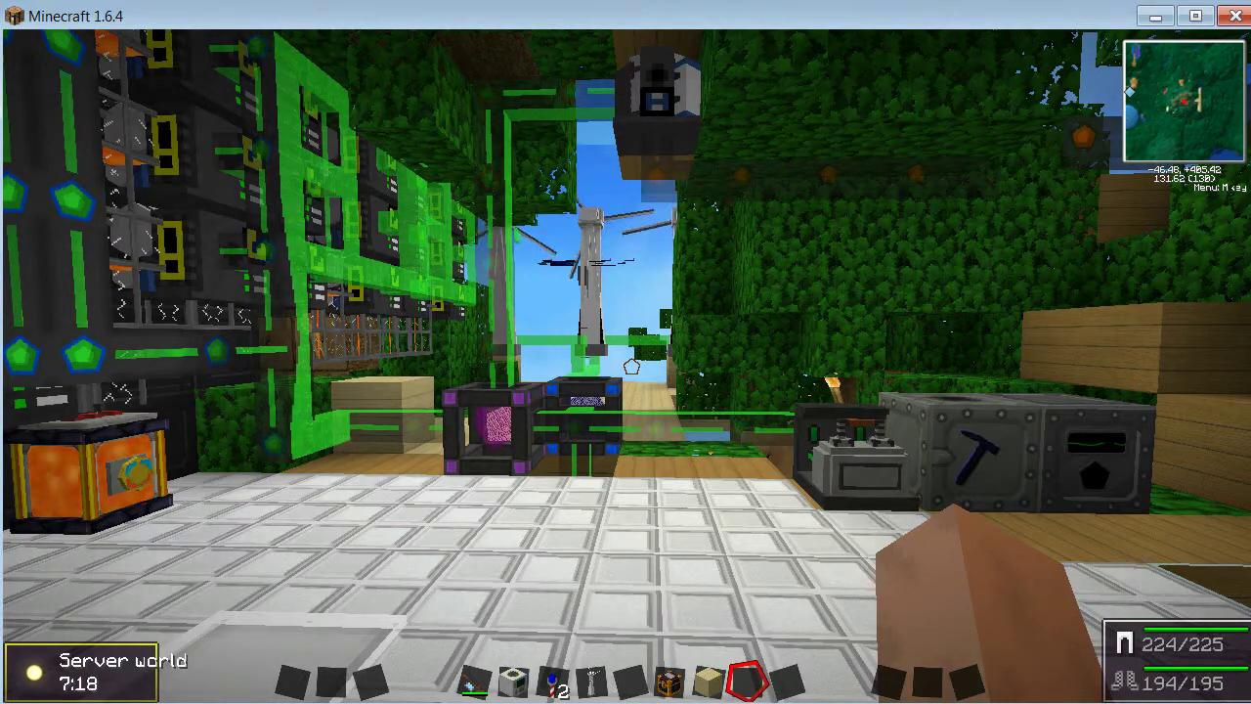
pyautogui.press('w')
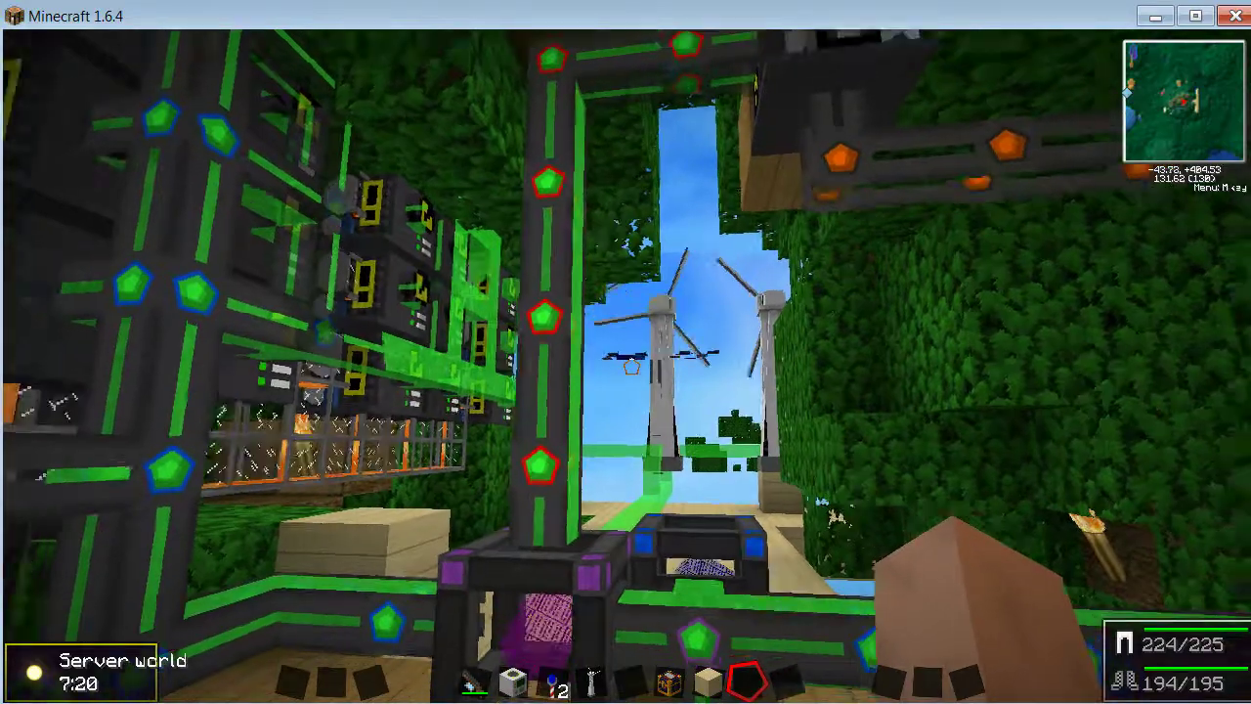
pyautogui.press('w')
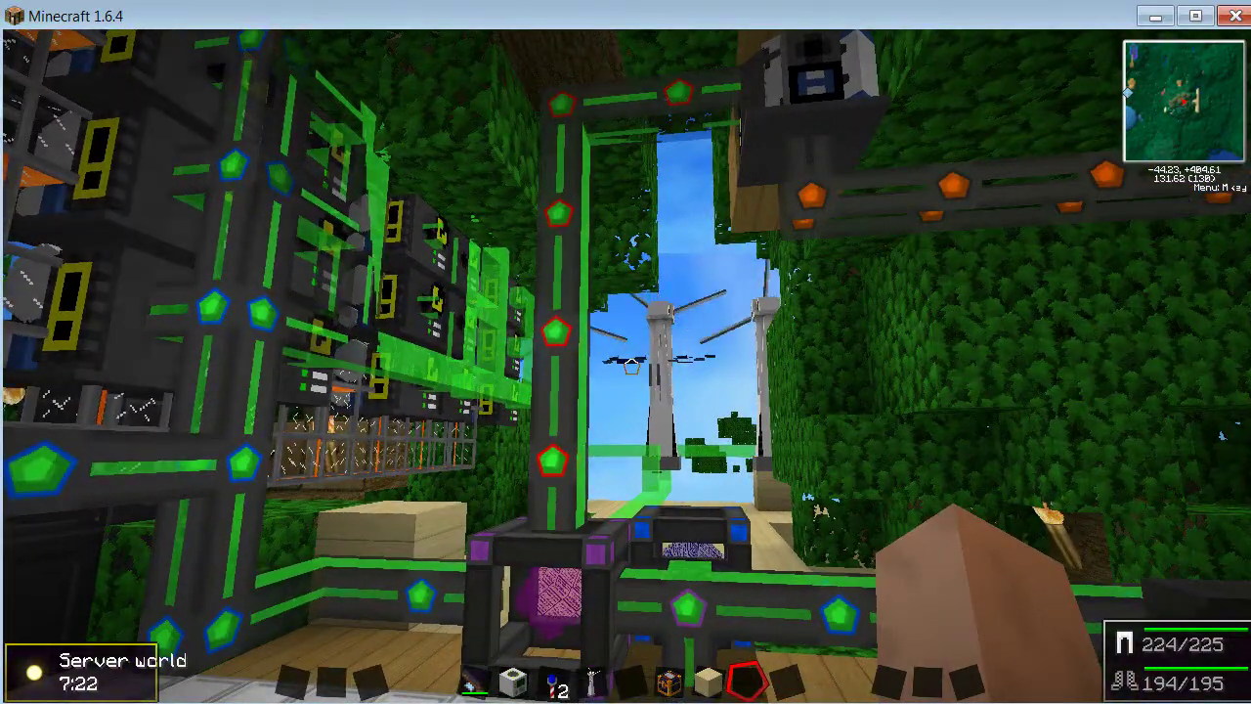
pyautogui.press('s')
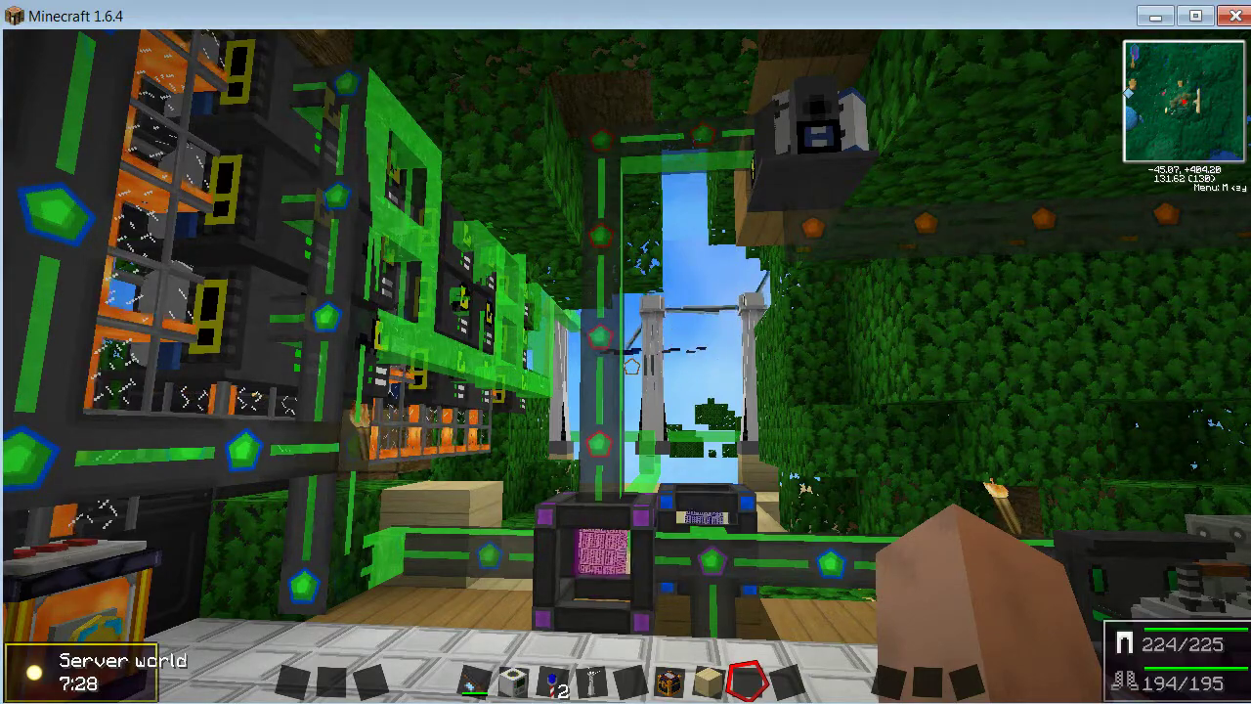
pyautogui.press('w')
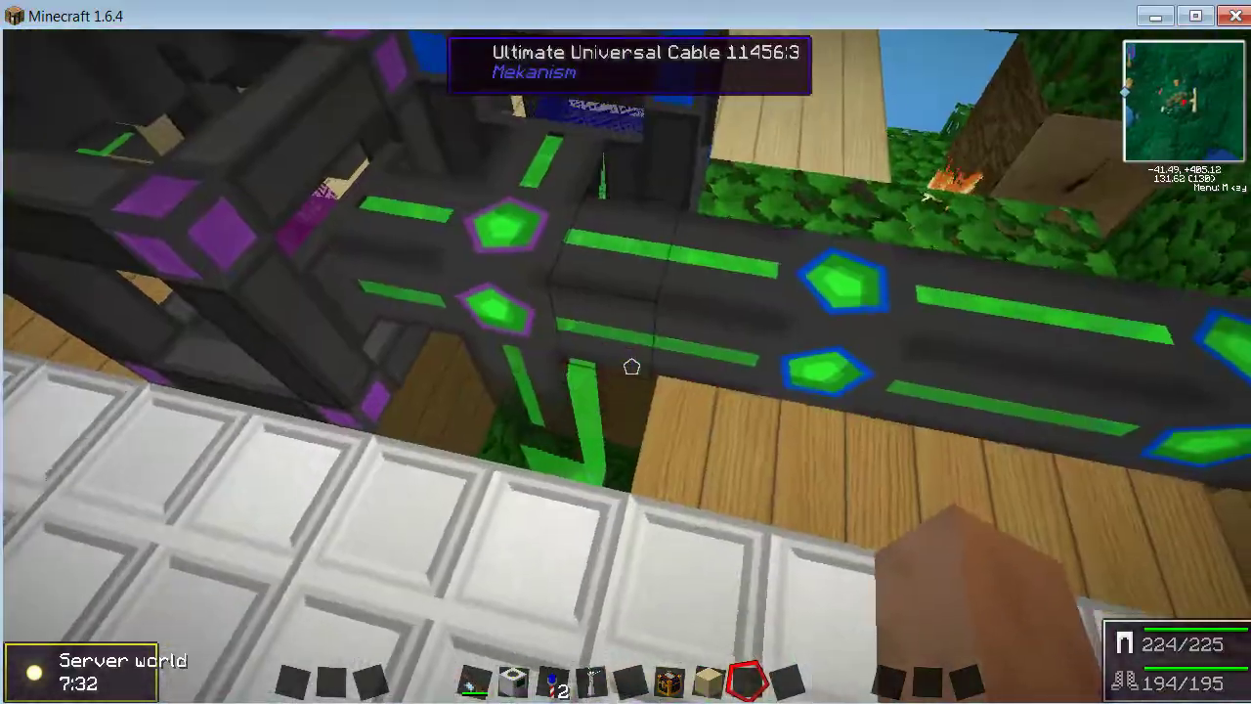
pyautogui.press('w')
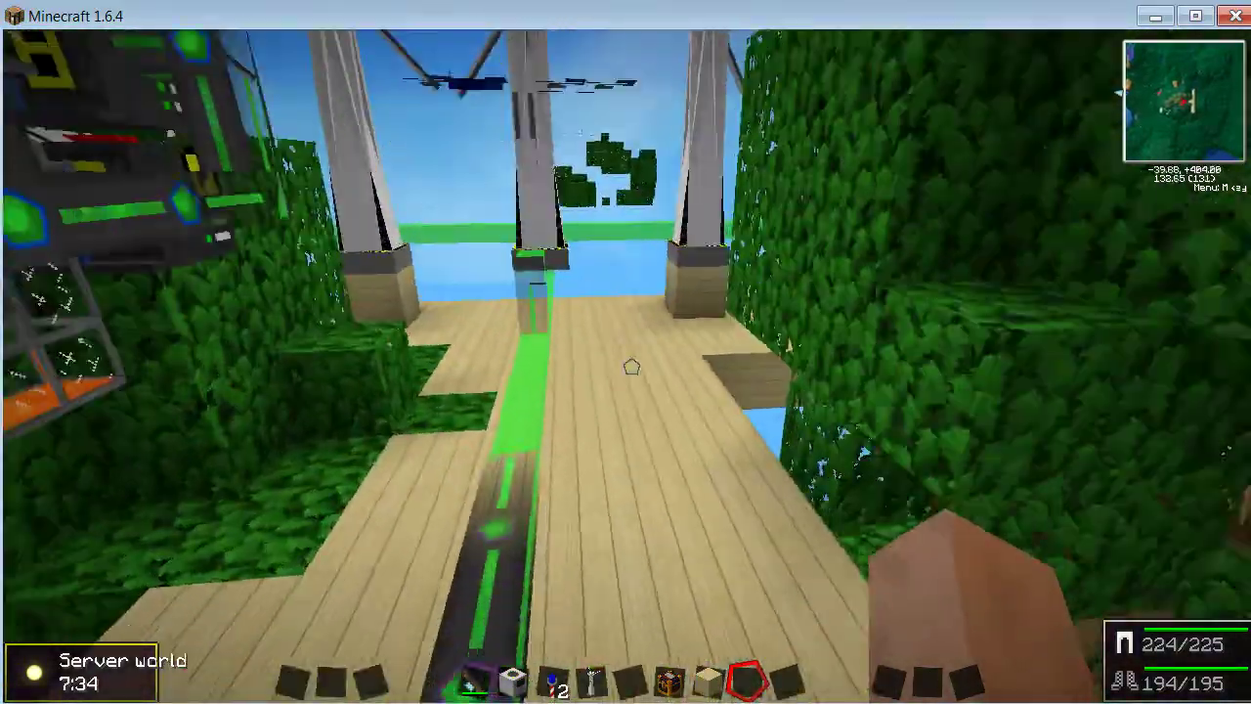
pyautogui.press('w')
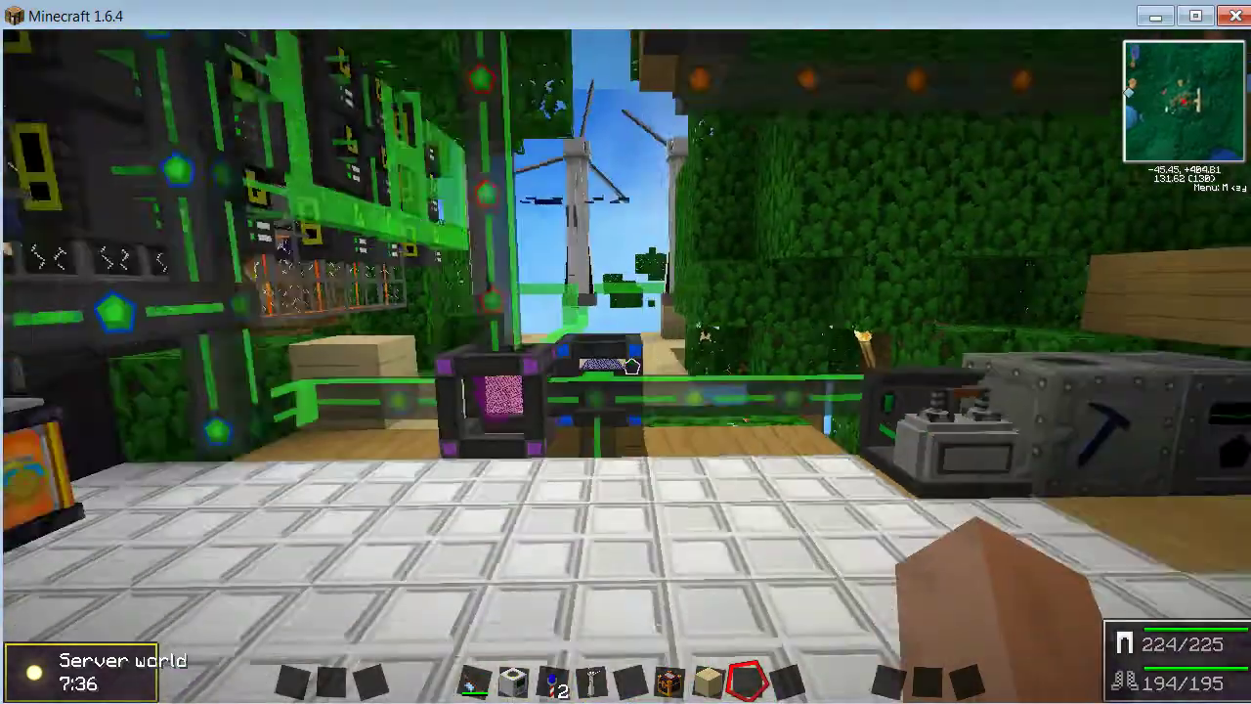
# Tour the item pipes and storage chests, the orange-lit overhead tube, and the rest of the base floor
pyautogui.press('w')
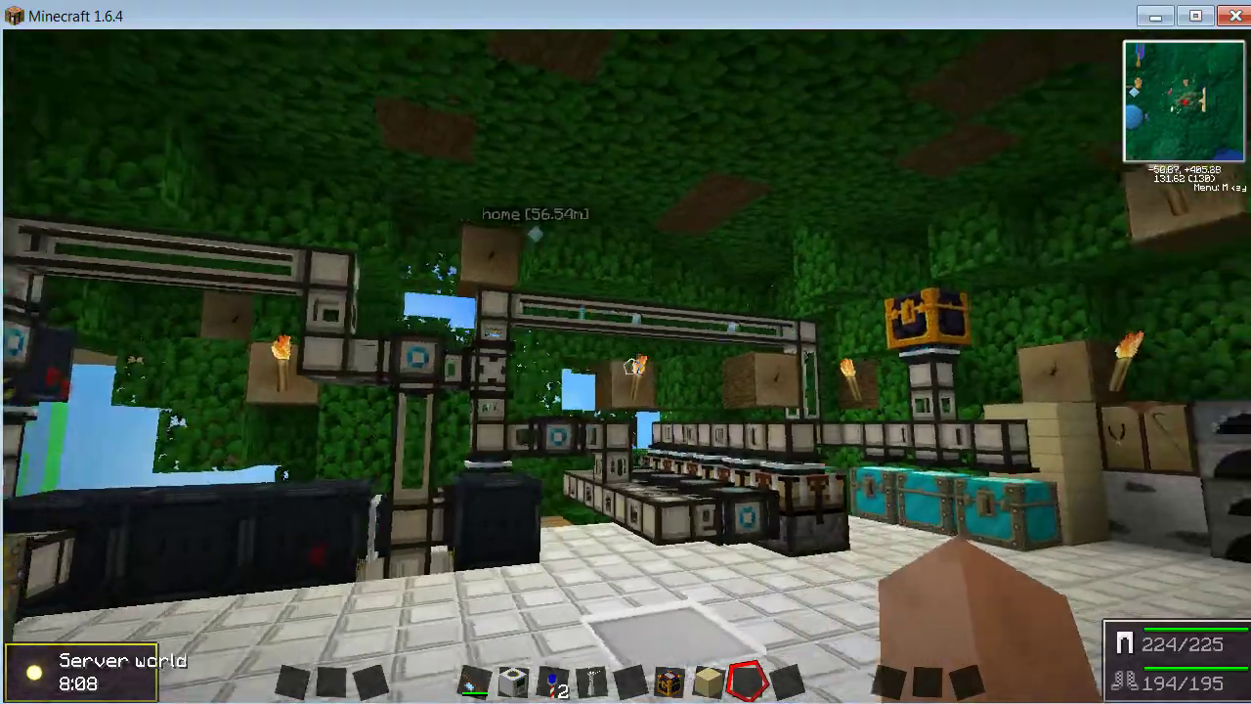
pyautogui.press('w')
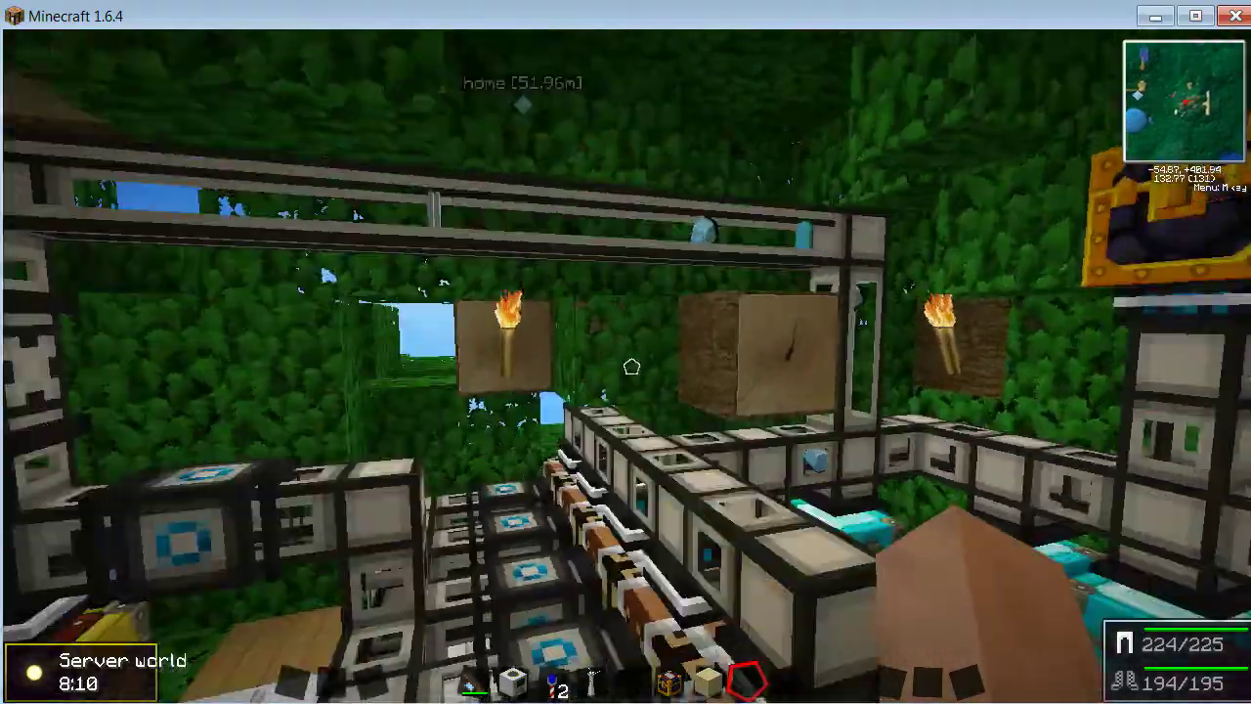
pyautogui.press('w')
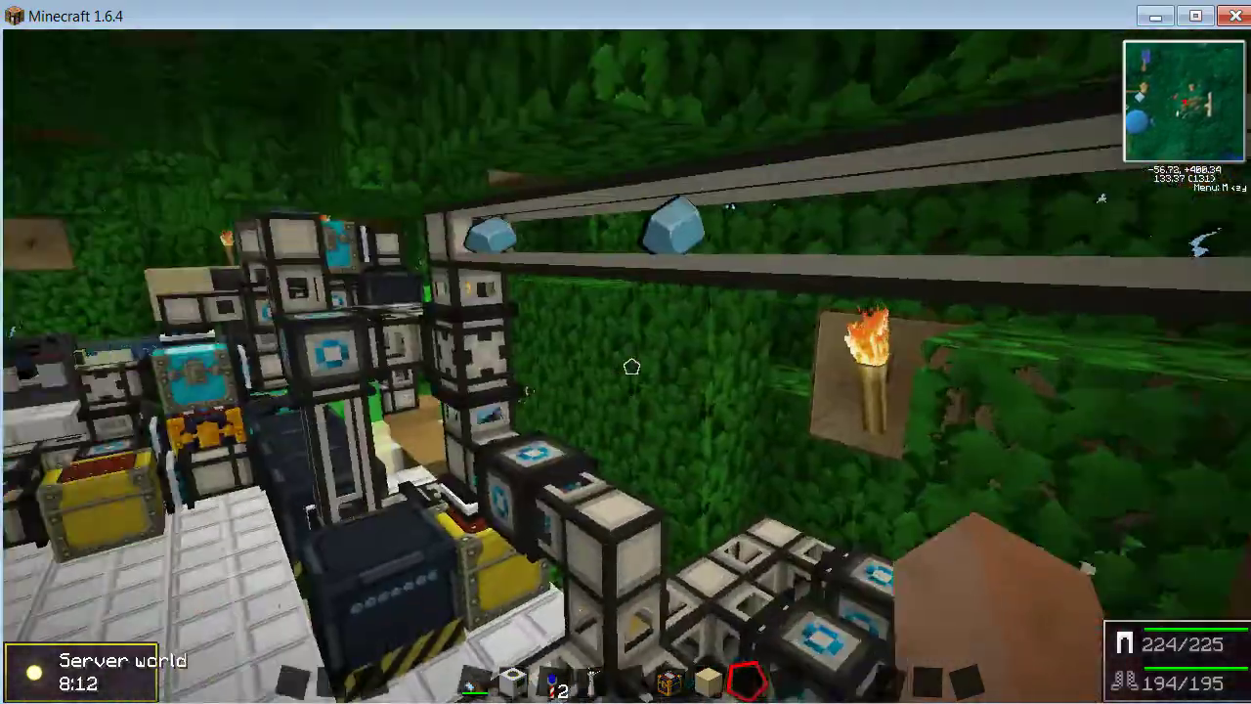
pyautogui.press('w')
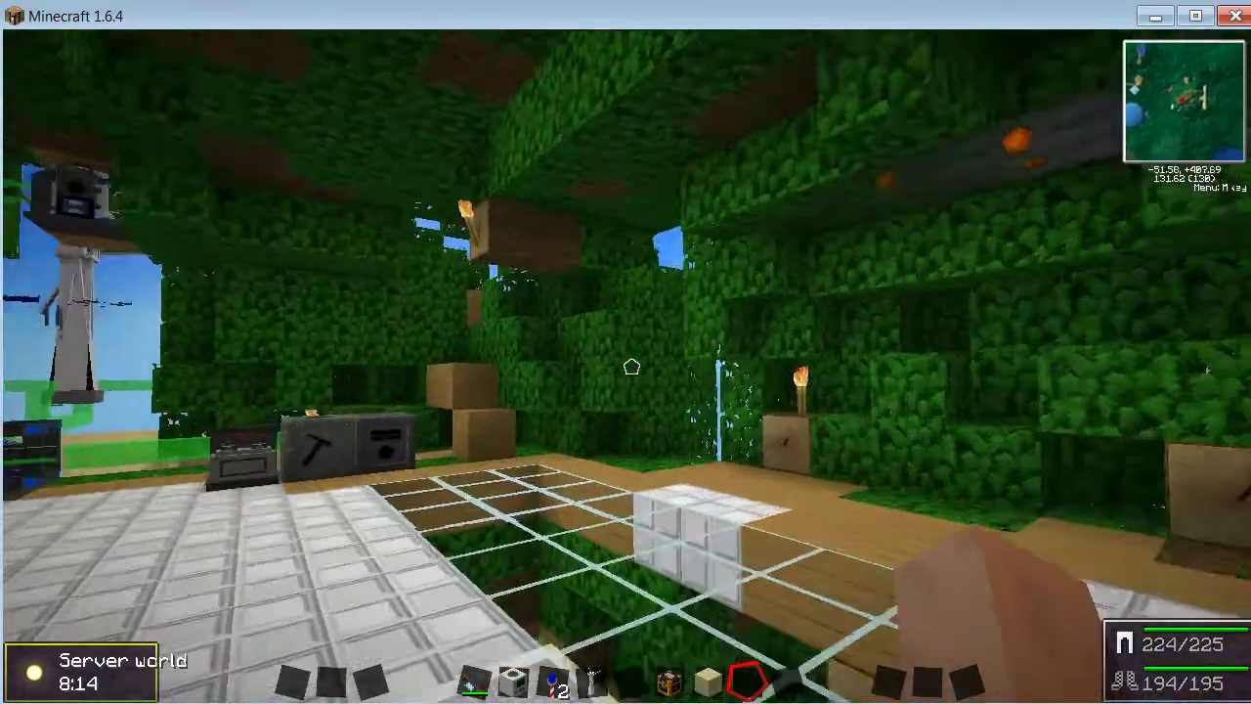
pyautogui.press('w')
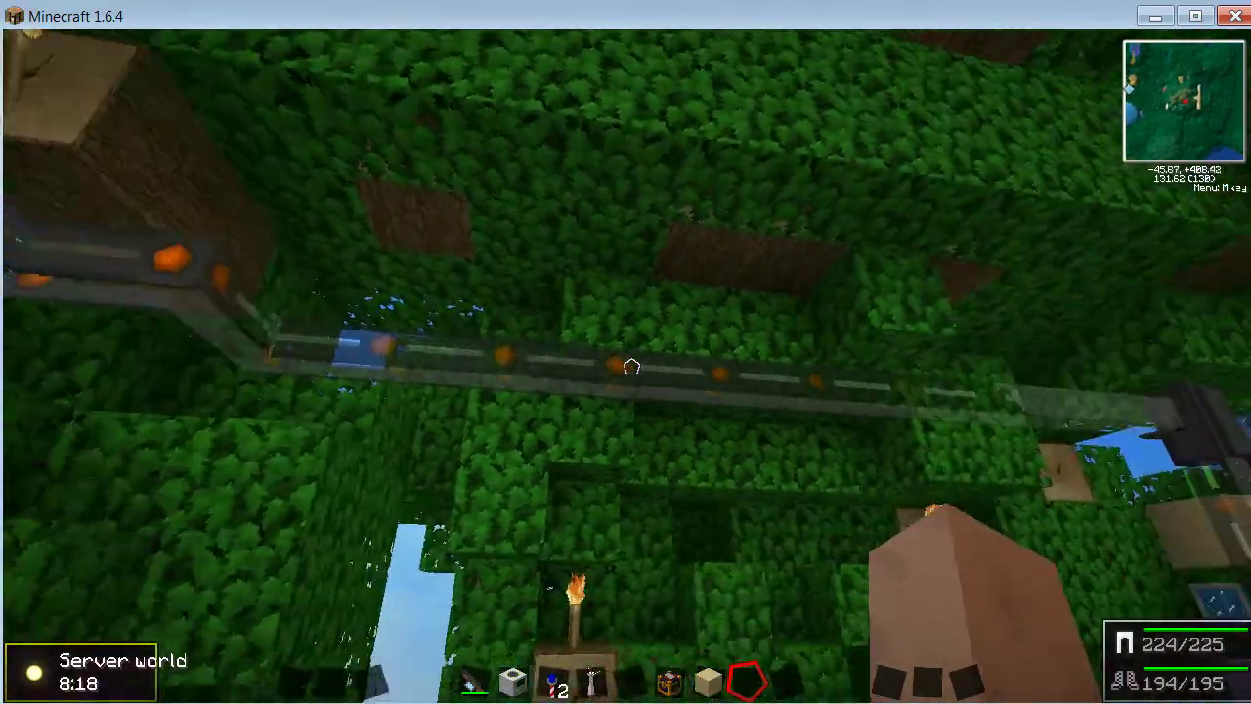
pyautogui.press('w')
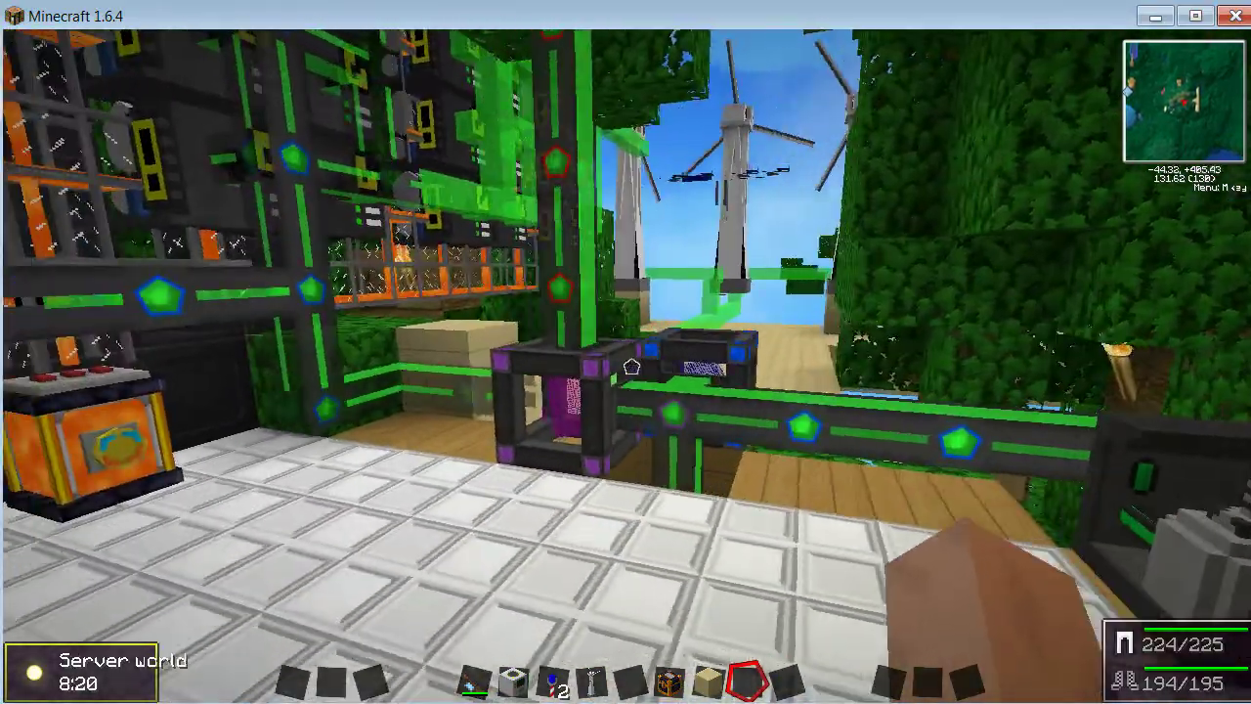
pyautogui.press('w')
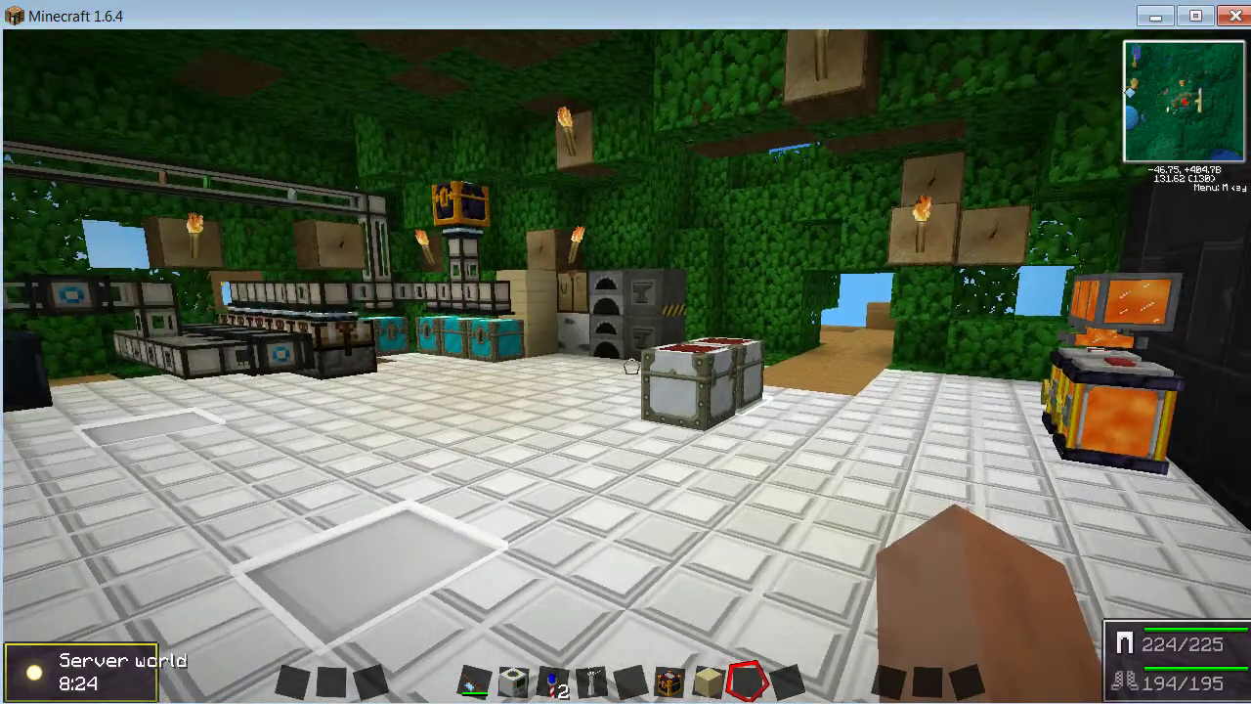
# Save Server world and quit to the title screen
pyautogui.press('Escape')
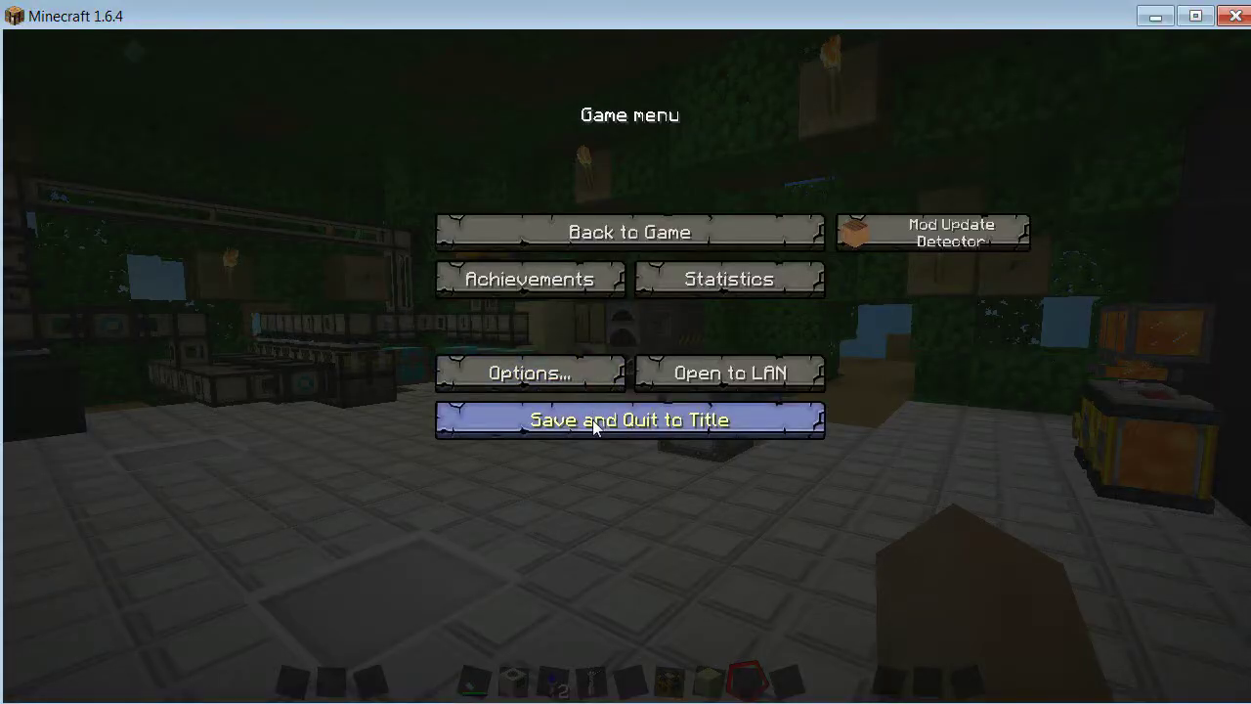
pyautogui.click(592, 419)
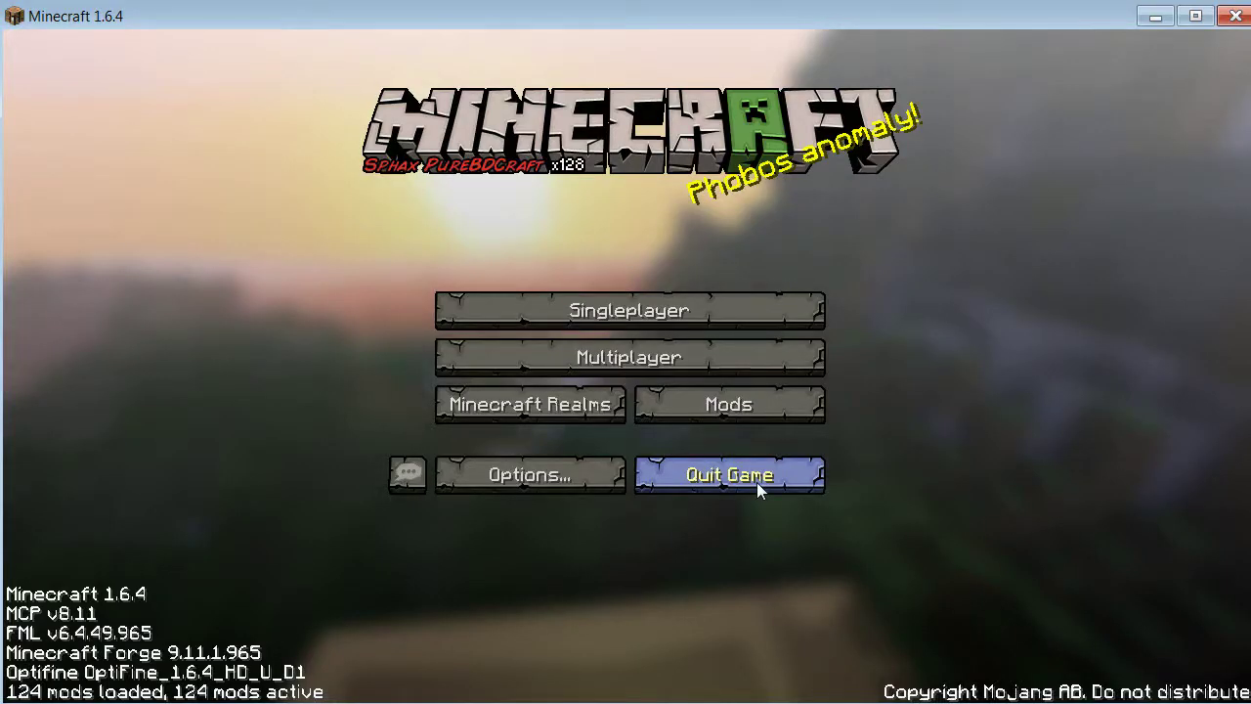
# Quit Minecraft and inspect the running processes in Task Manager before minimizing it
pyautogui.click(743, 477)
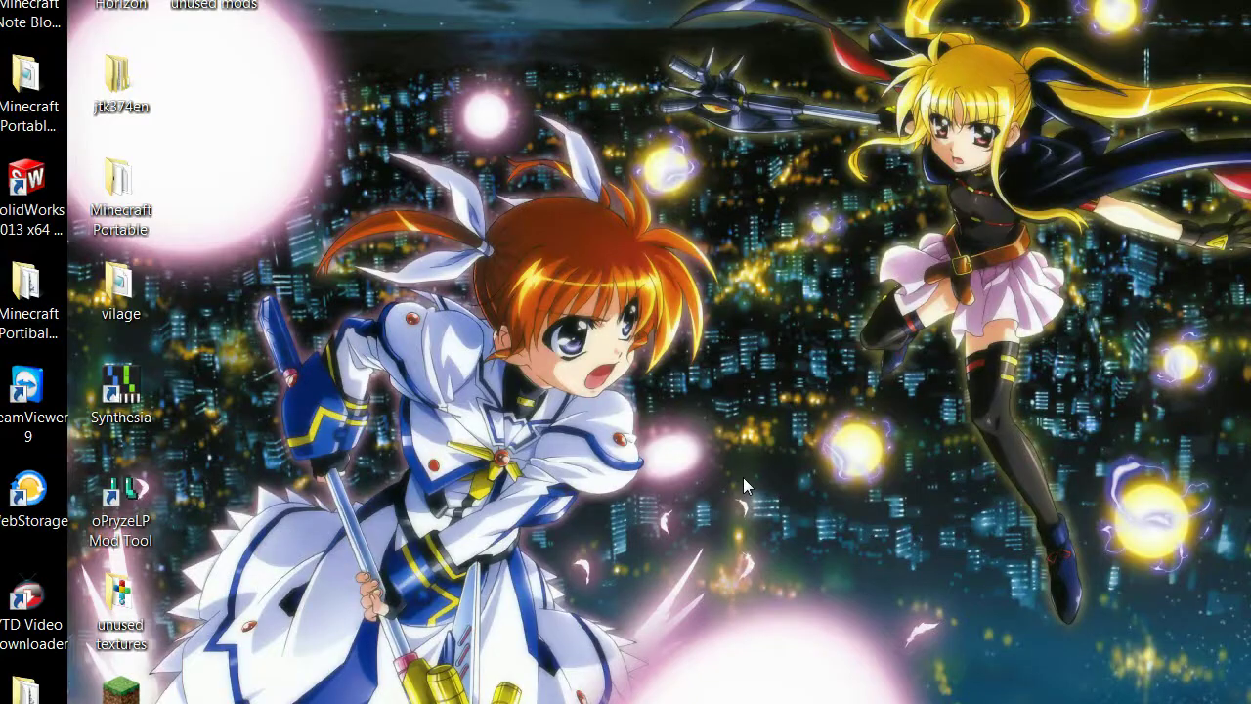
pyautogui.hotkey('ctrl', 'shift', 'Escape')
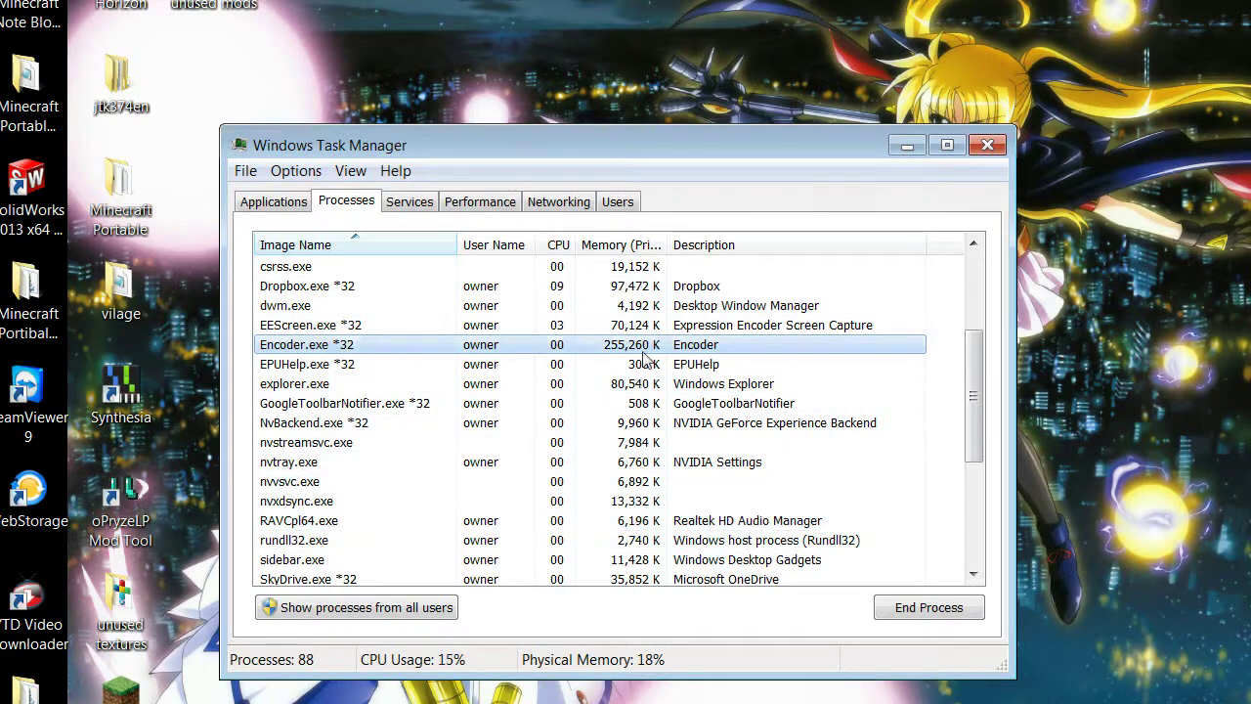
pyautogui.moveTo(454, 139); pyautogui.dragTo(484, 62)
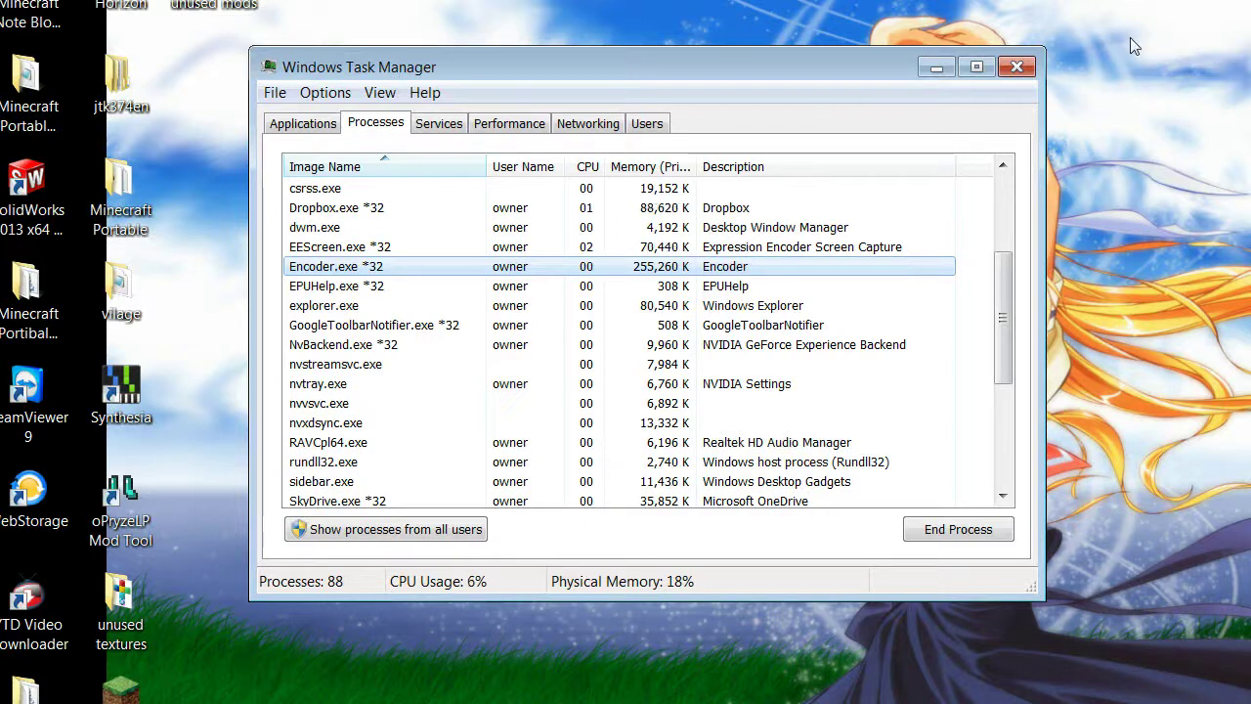
pyautogui.click(936, 67)
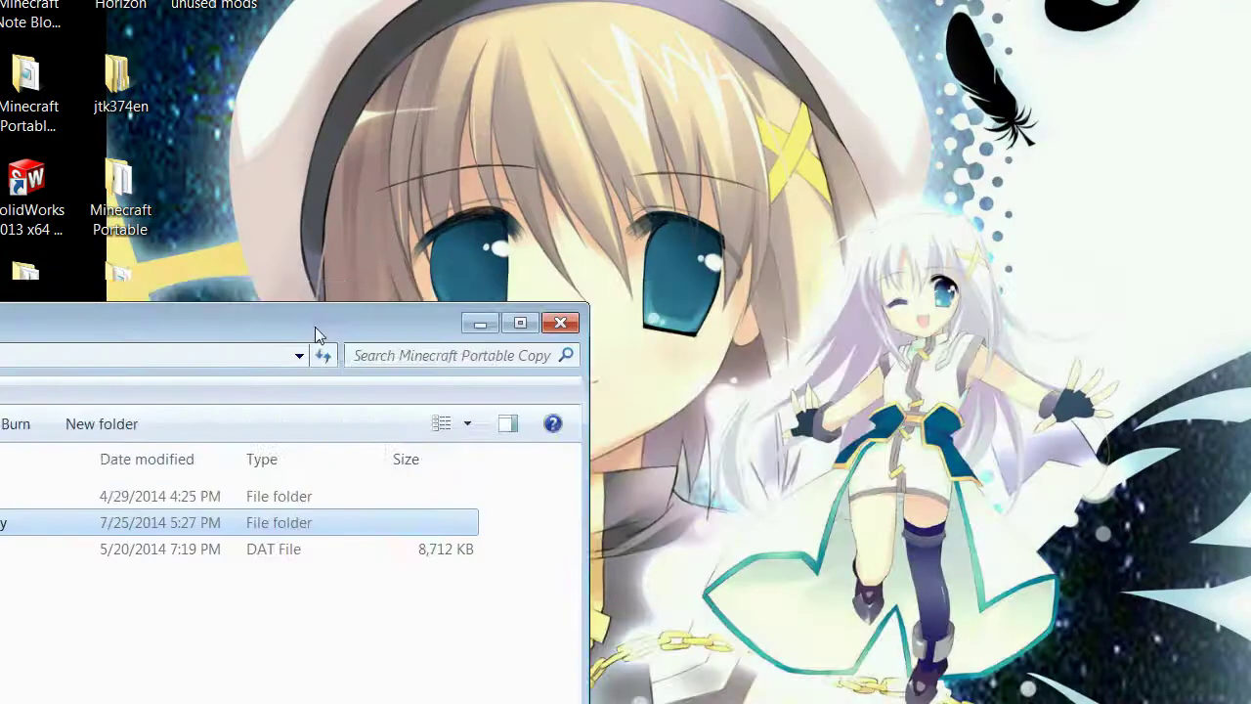
# Bring the Minecraft Portable Copy folder window fully into view and navigate to the Dropbox folder
pyautogui.moveTo(315, 338); pyautogui.dragTo(743, 86)
pyautogui.doubleClick(431, 291)
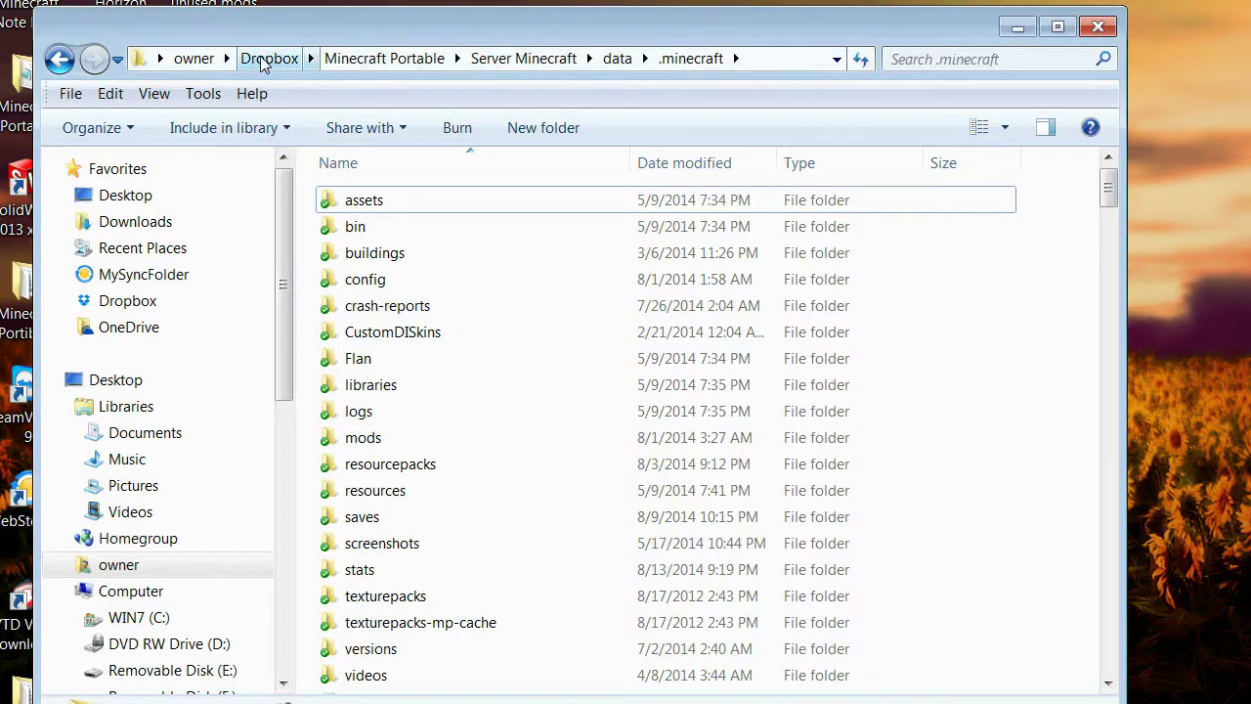
pyautogui.click(266, 58)
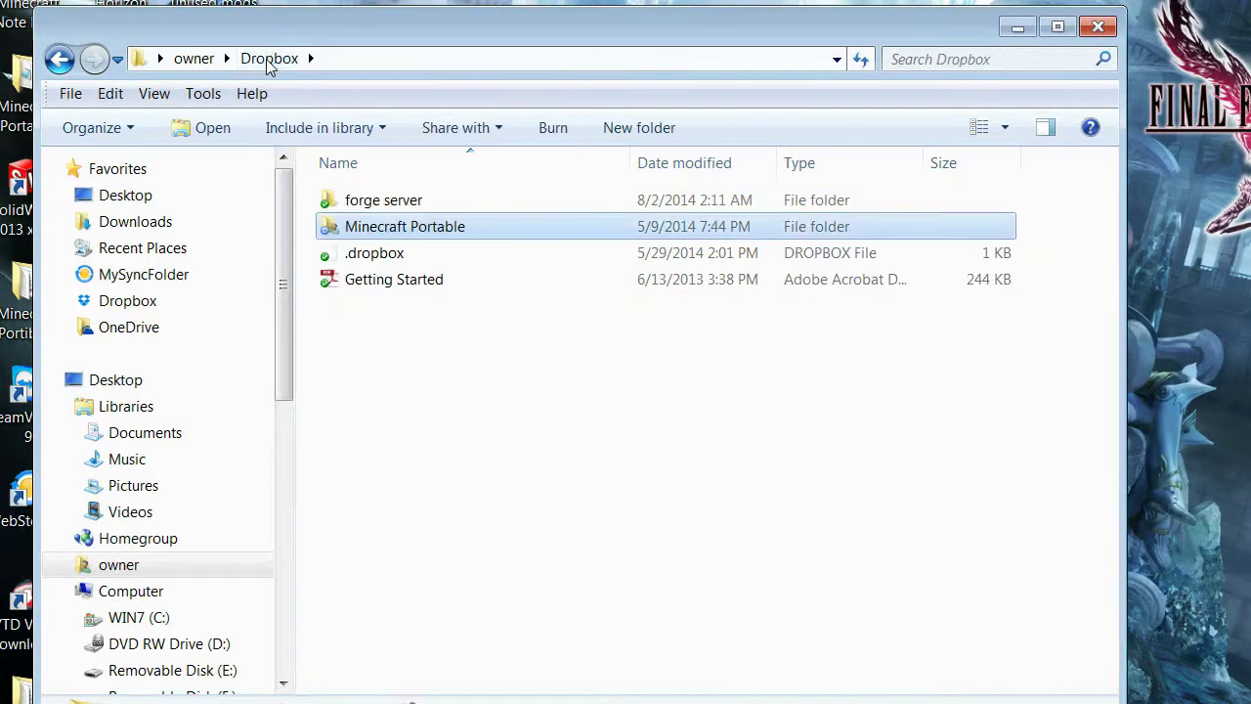
# Check the size and file details in the forge server folder's properties
pyautogui.click(403, 205)
pyautogui.rightClick(397, 205)
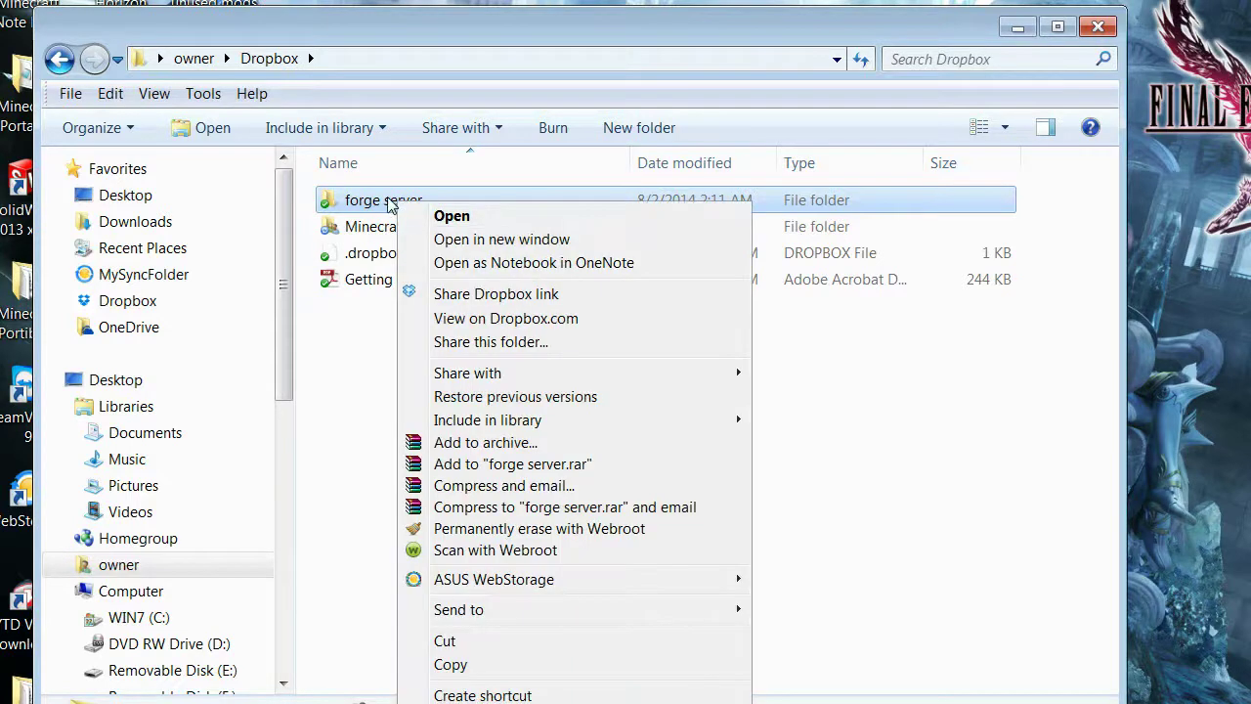
pyautogui.press('r')
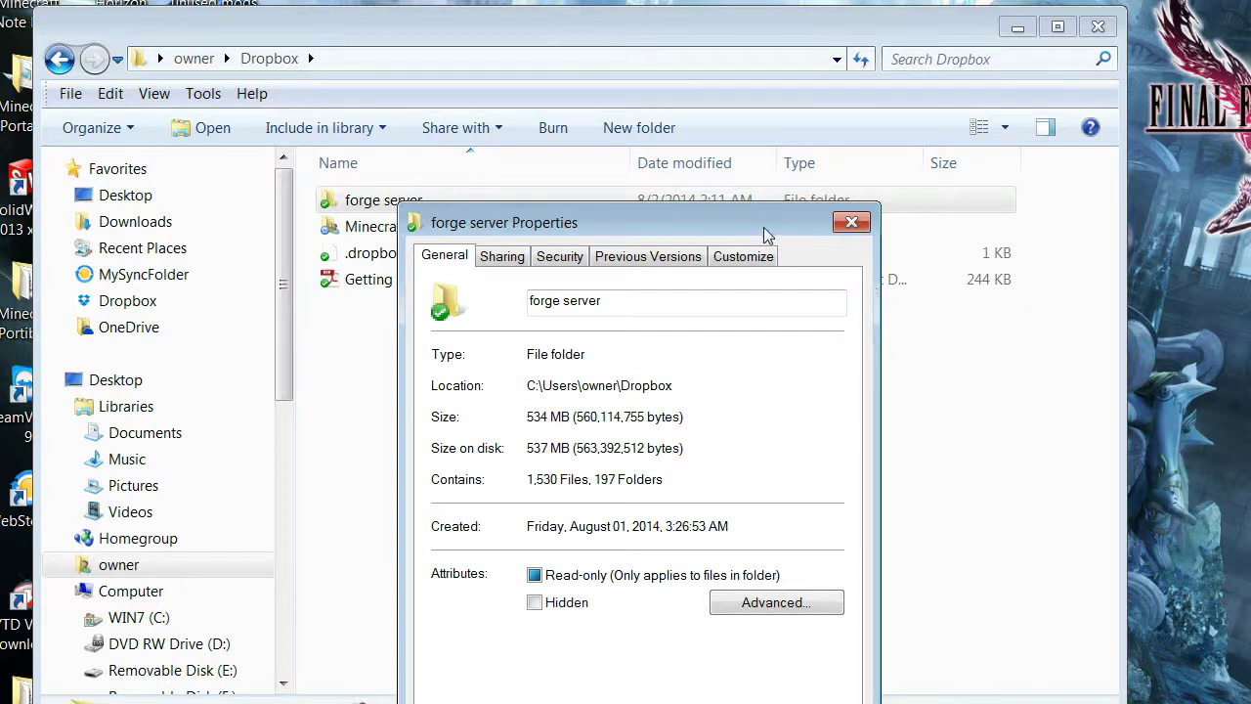
pyautogui.click(851, 222)
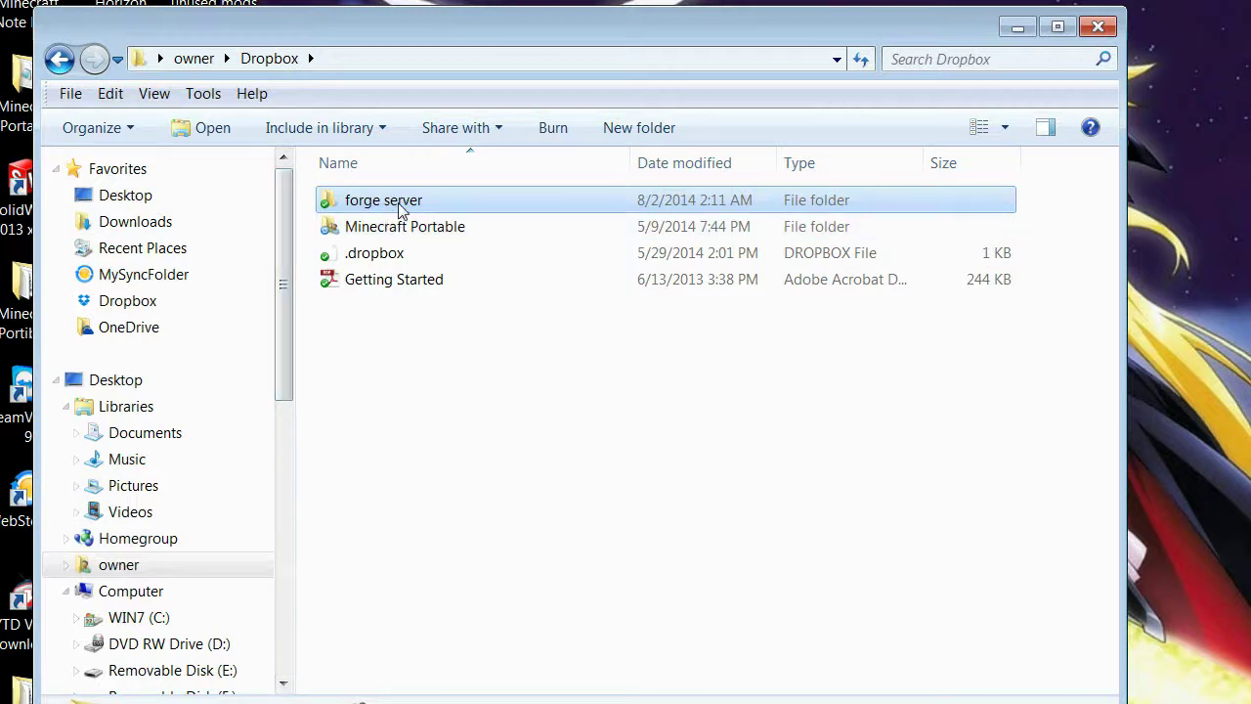
# Copy the forge server folder and bring up the paste option on the desktop, dismissing it without pasting
pyautogui.rightClick(371, 203)
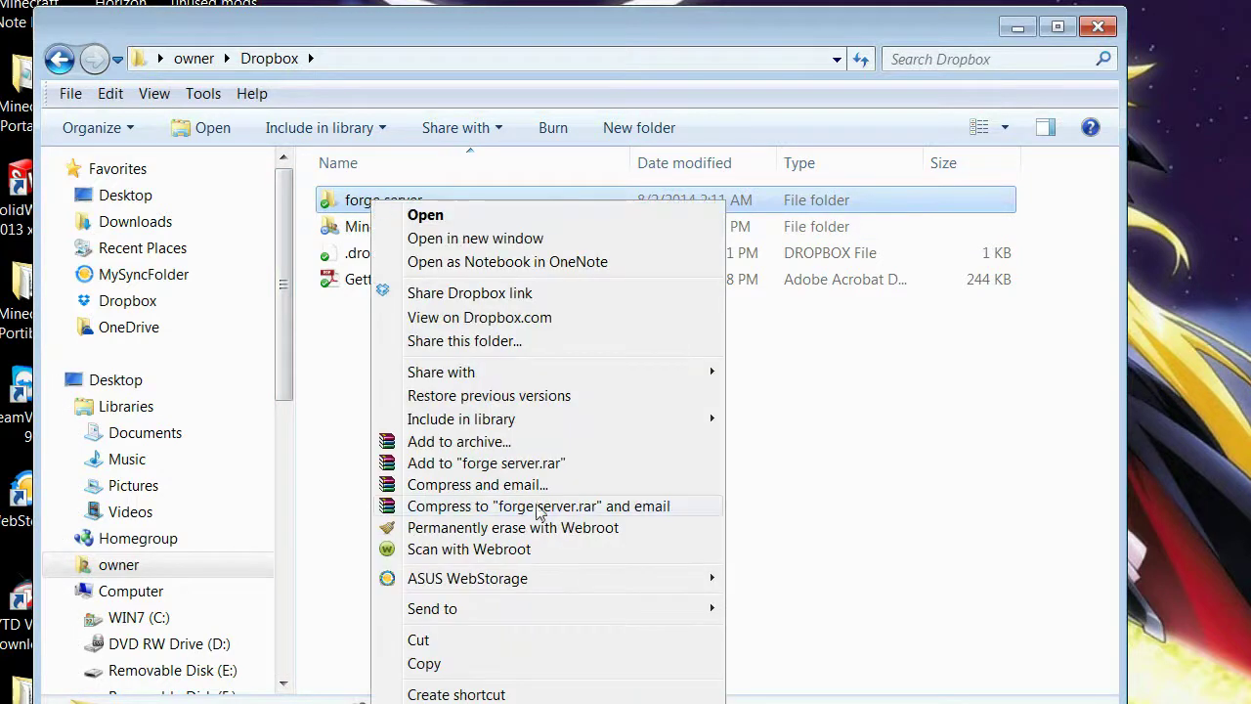
pyautogui.click(469, 665)
pyautogui.rightClick(1202, 438)
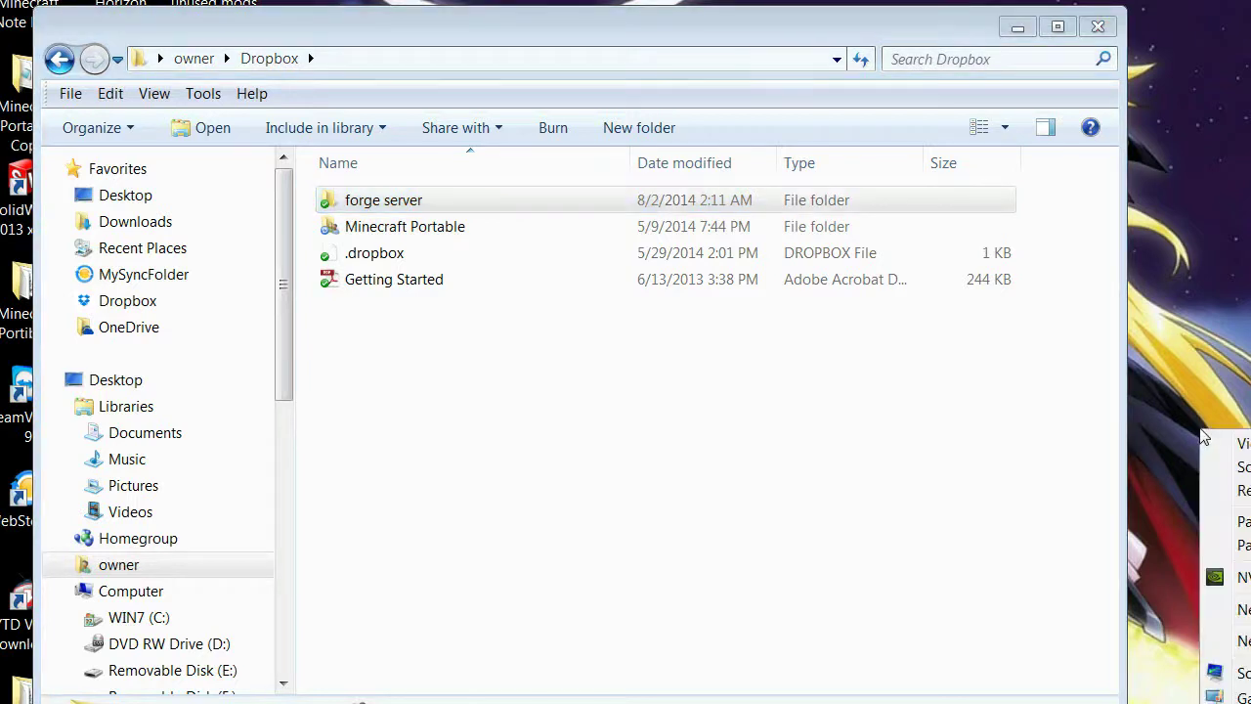
pyautogui.rightClick(1143, 416)
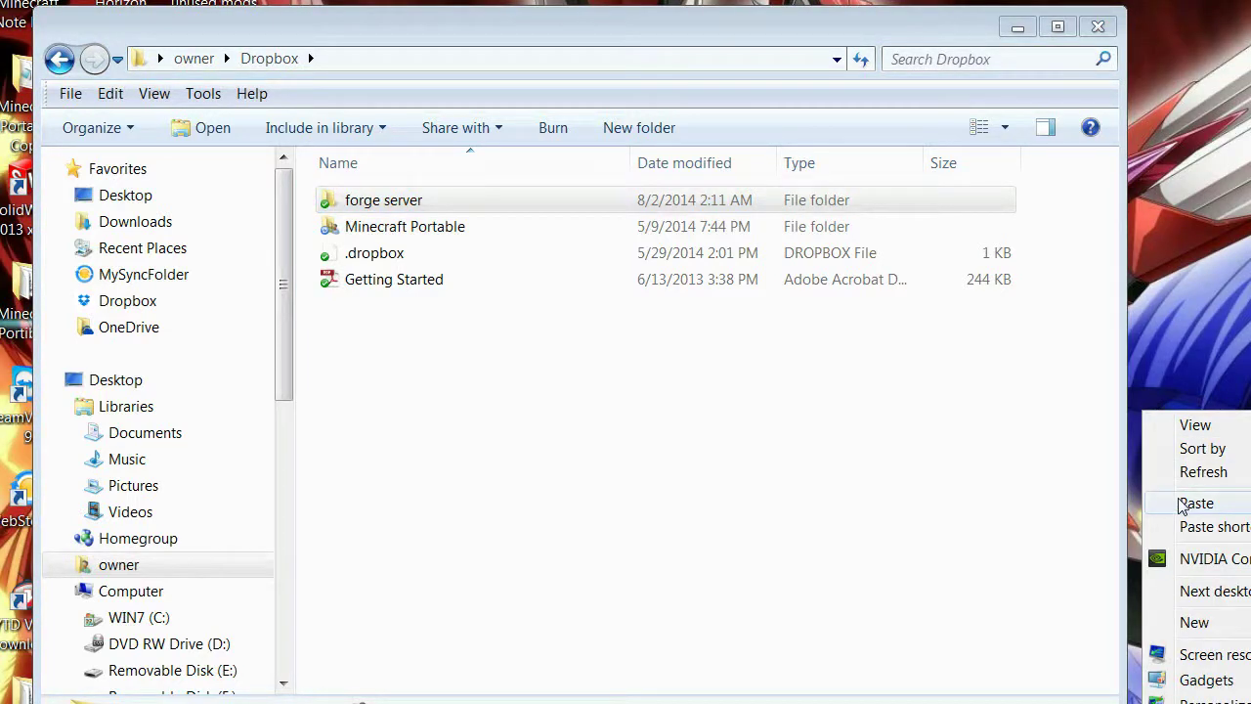
pyautogui.click(1119, 289)
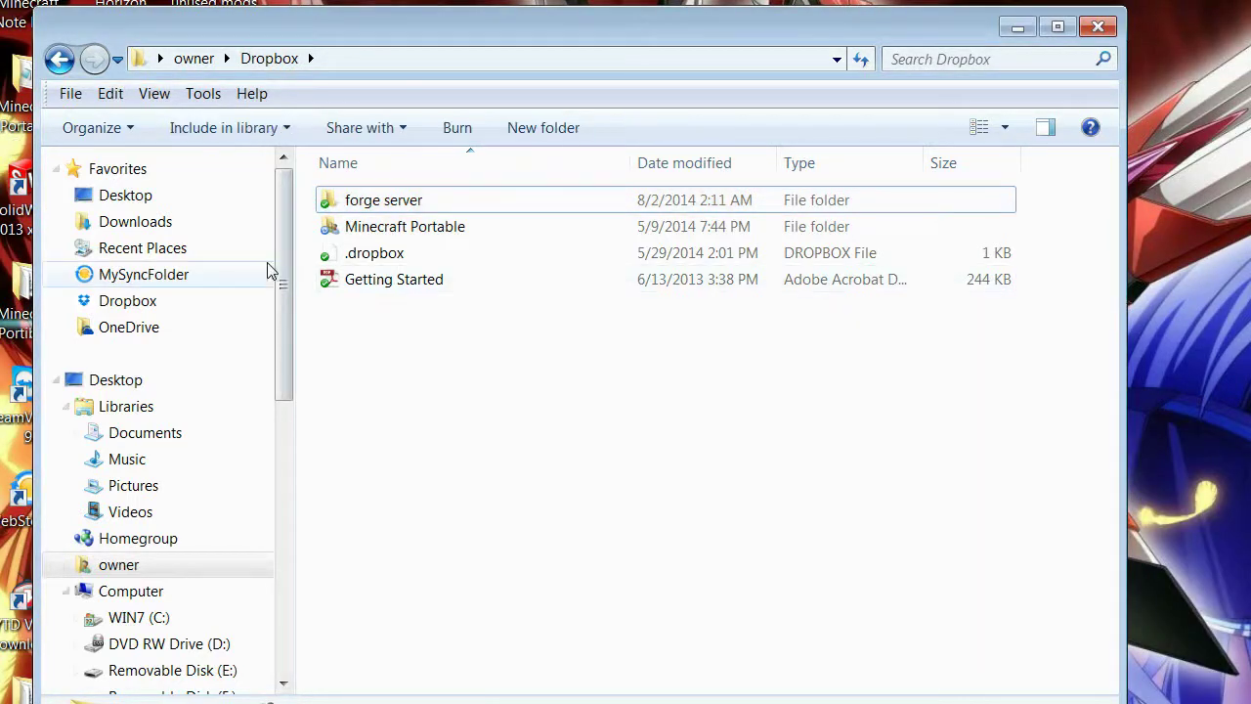
# Open the forge server folder and point out its mods and Server world folders
pyautogui.doubleClick(384, 201)
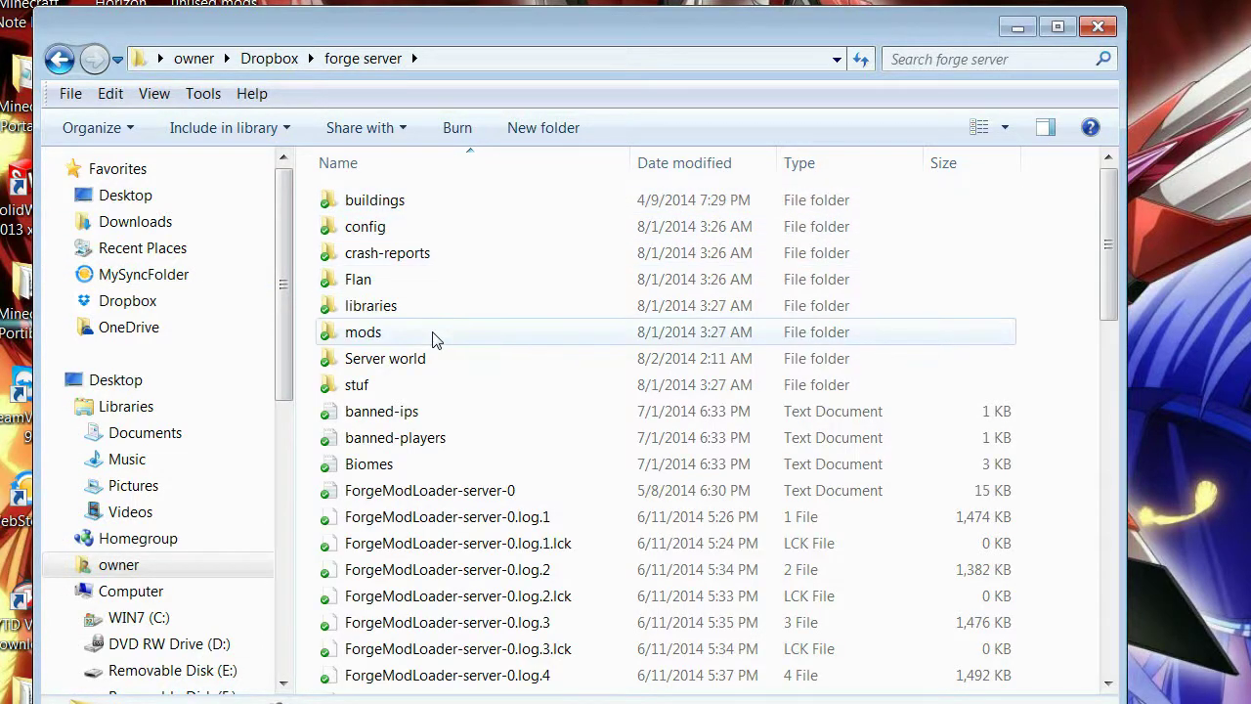
pyautogui.press('m')
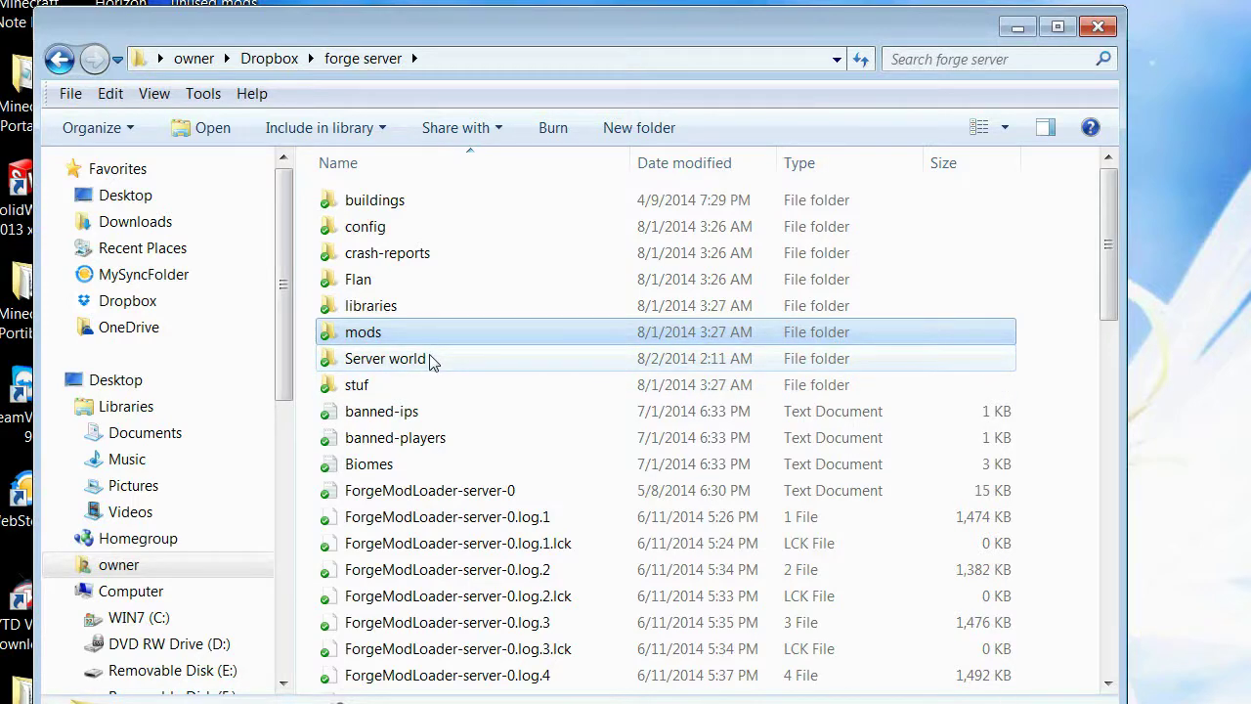
pyautogui.click(392, 360)
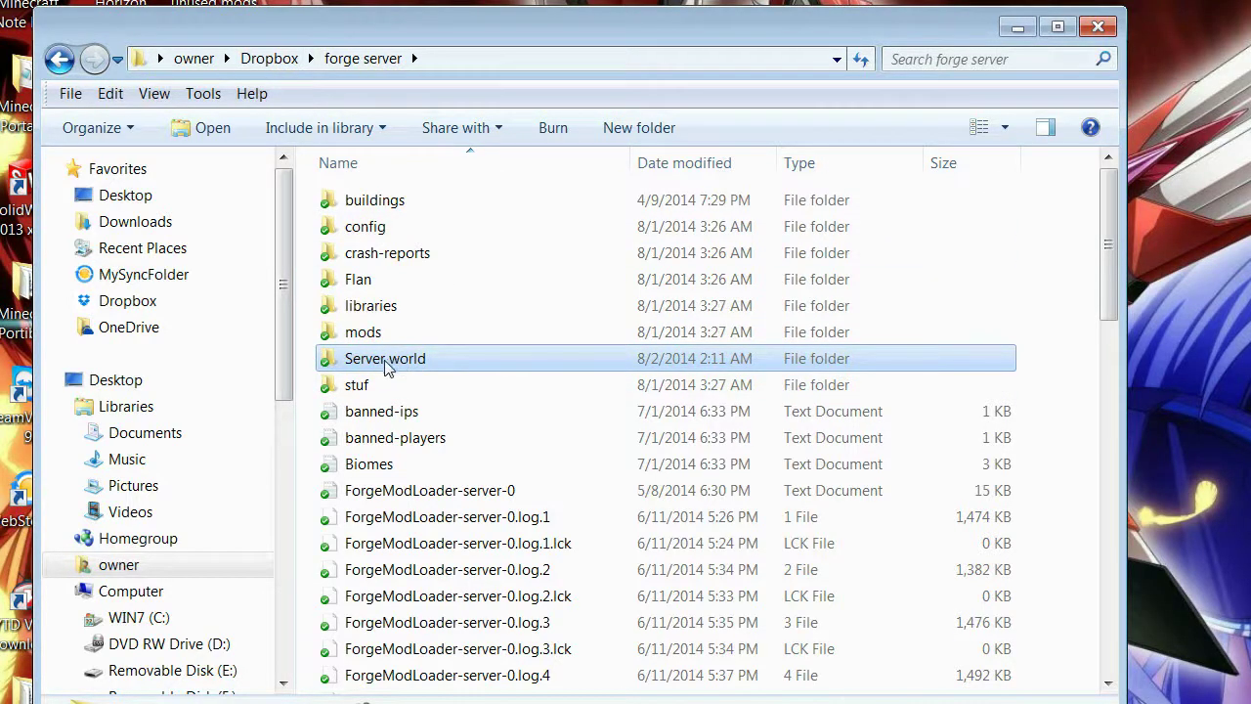
pyautogui.rightClick(482, 389)
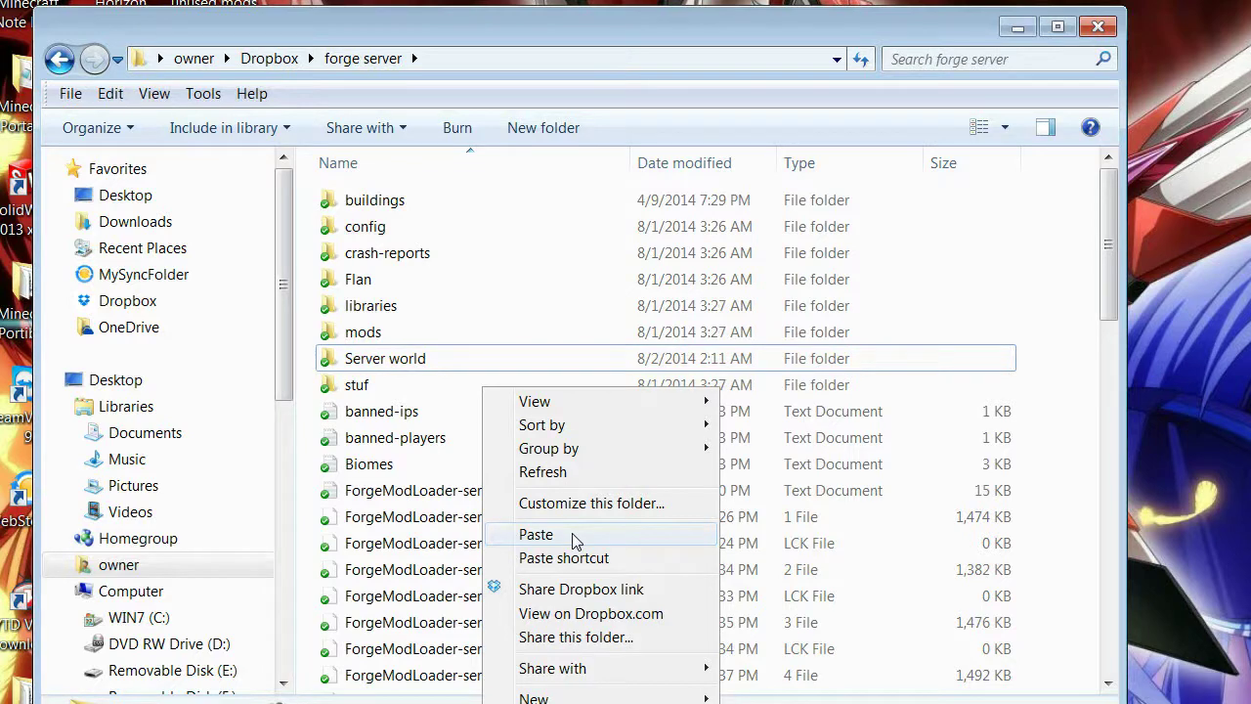
pyautogui.click(368, 367)
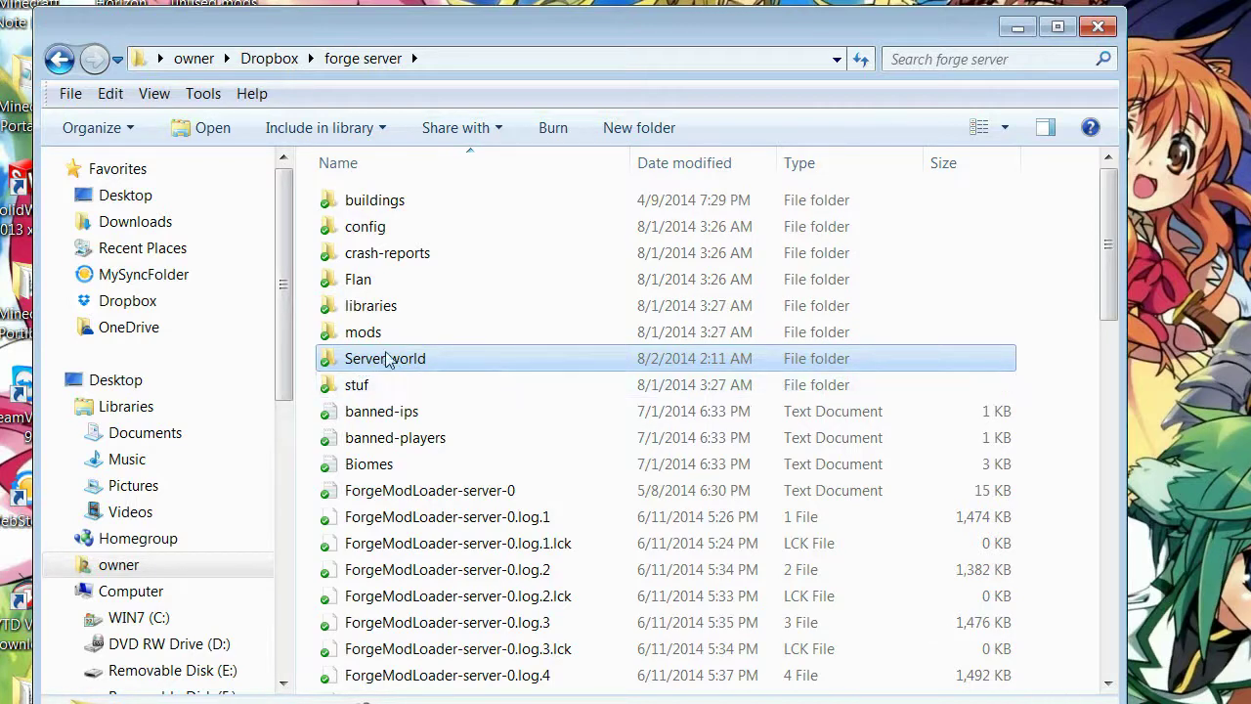
# Open the server PROPERTIES file from the forge server folder in Notepad++
pyautogui.scroll(-6, 435, 404)
pyautogui.scroll(-9, 449, 414)
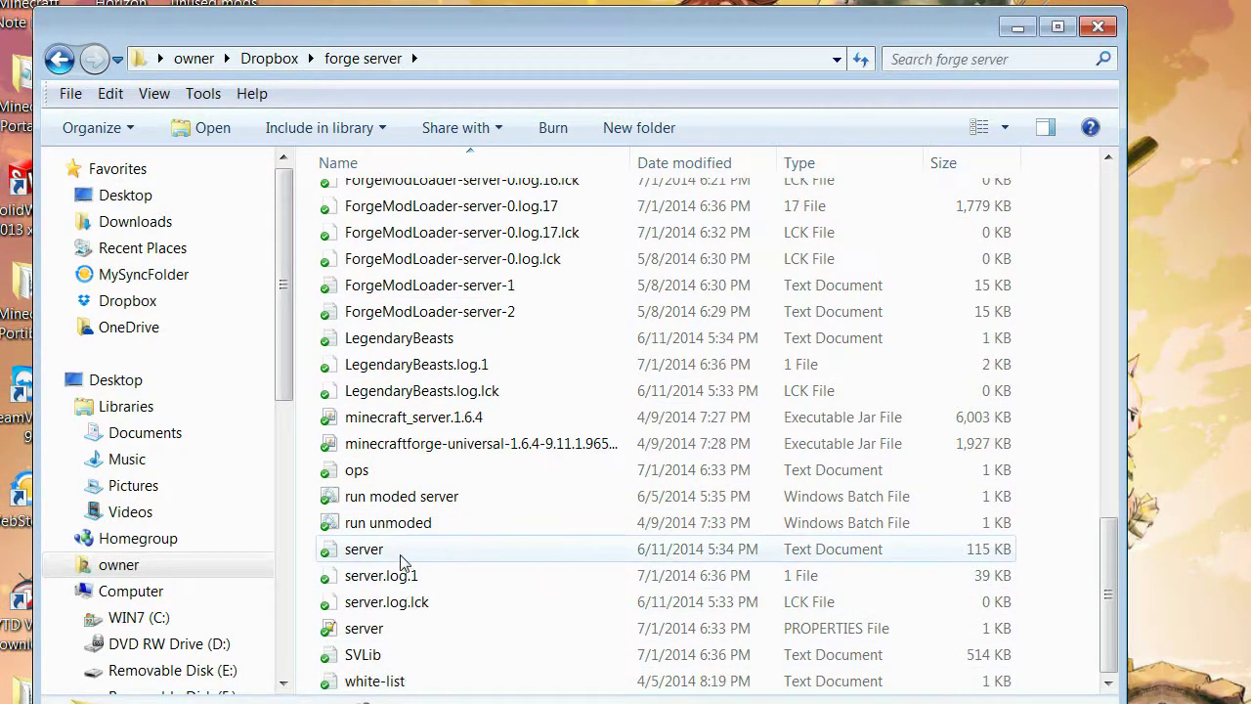
pyautogui.click(388, 629)
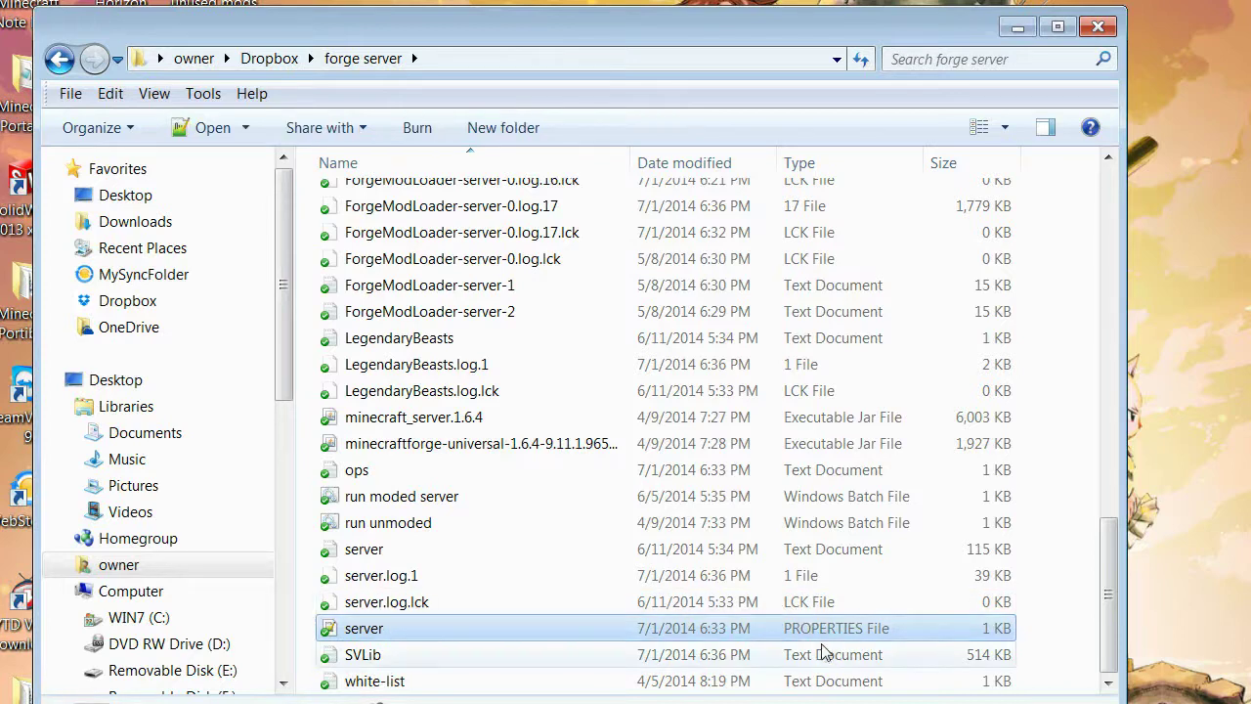
pyautogui.rightClick(342, 633)
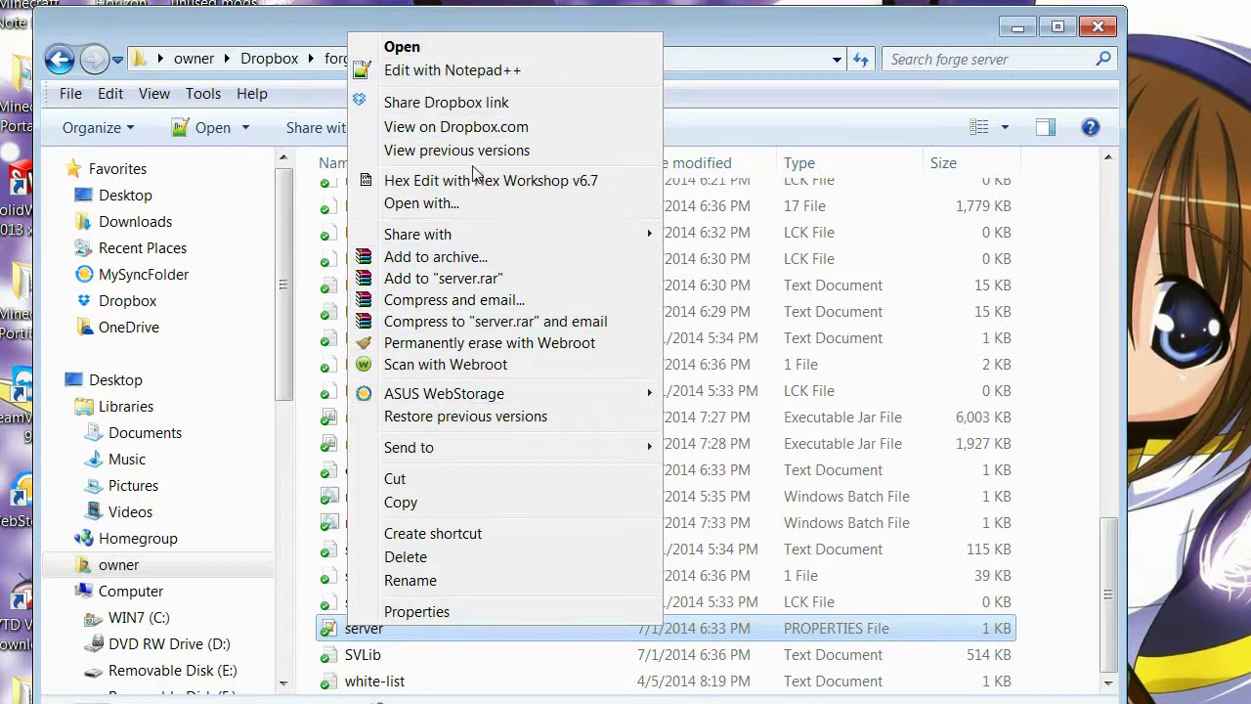
pyautogui.moveTo(415, 234)
pyautogui.click(456, 70)
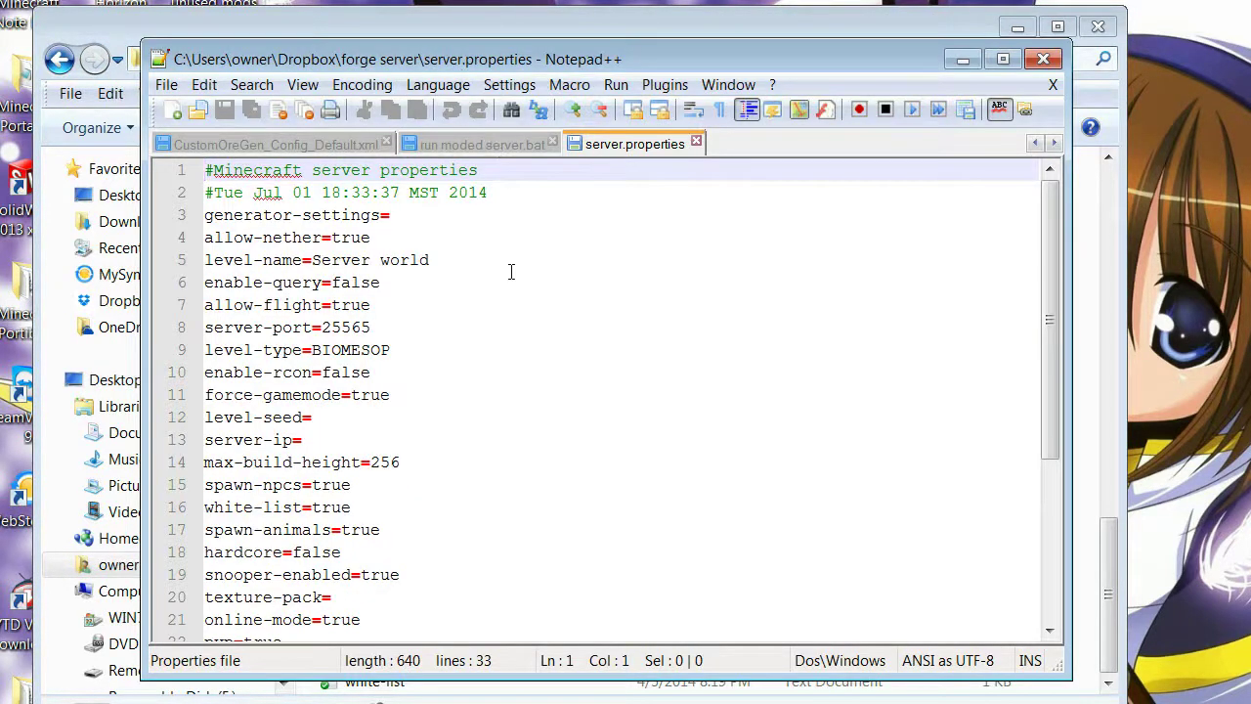
# Highlight the level-name value in server.properties, review the lines down to level-seed, and close Notepad++ without editing
pyautogui.click(384, 322)
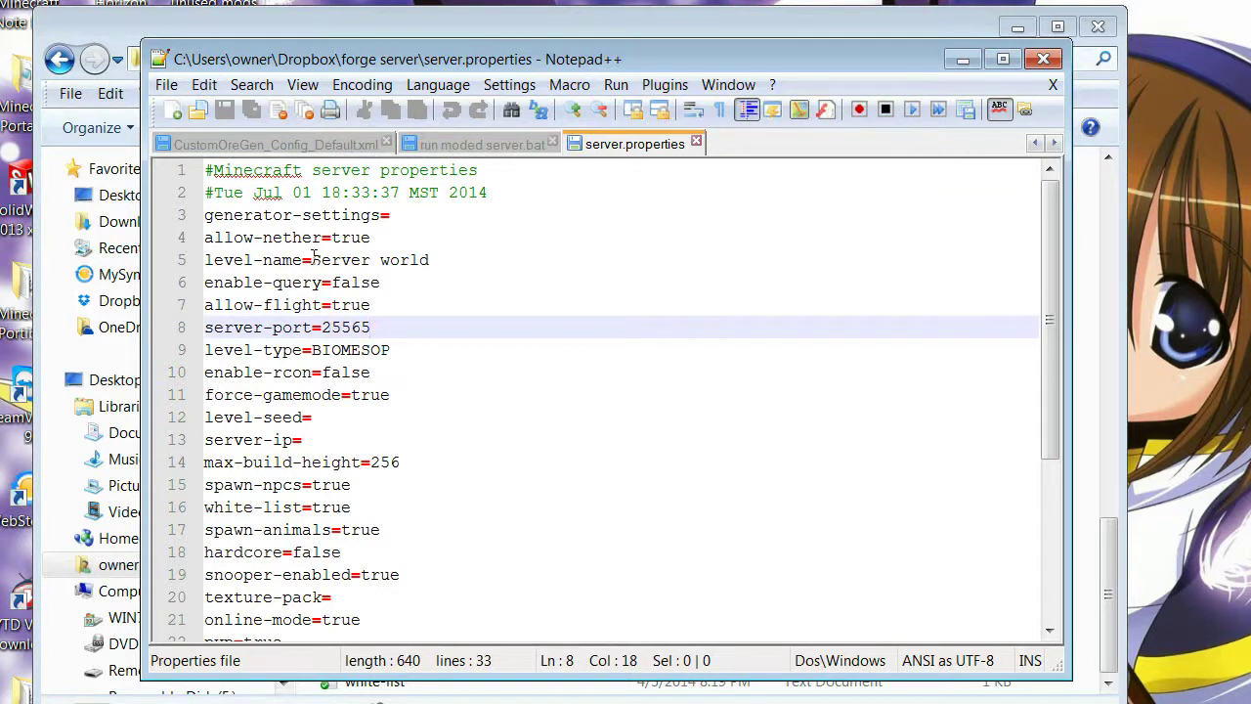
pyautogui.moveTo(313, 260); pyautogui.dragTo(457, 293)
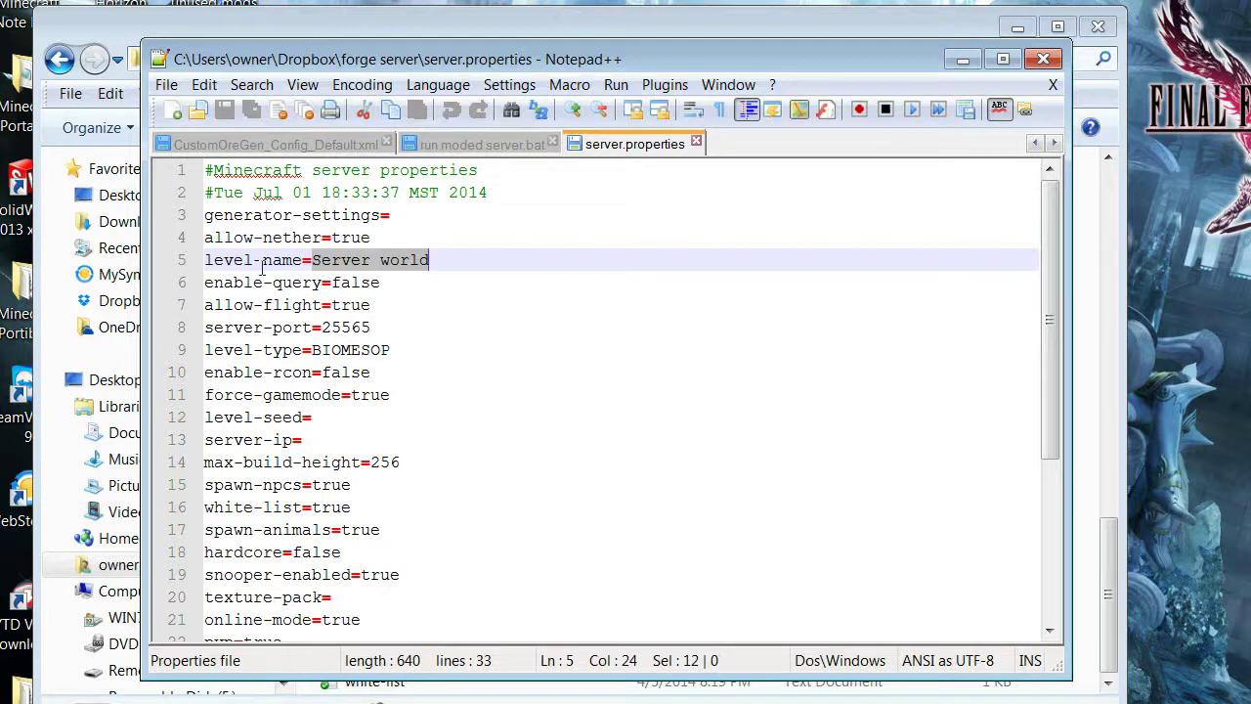
pyautogui.click(351, 372)
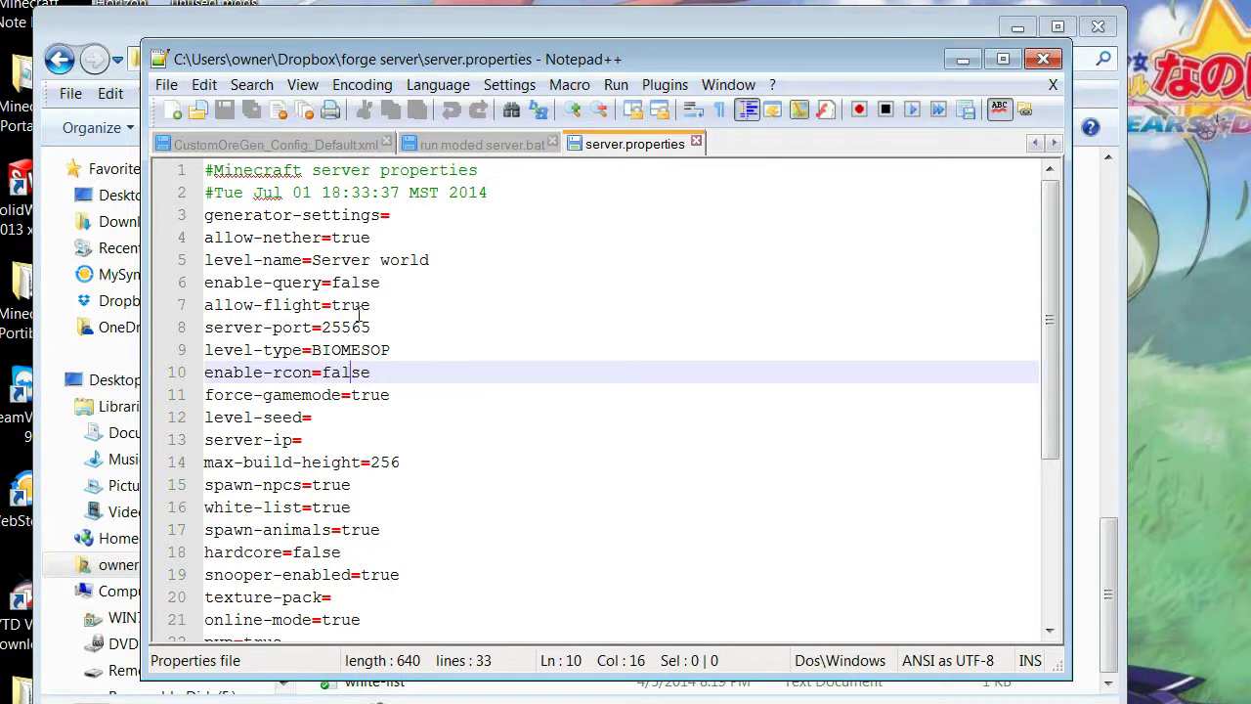
pyautogui.press('Down')
pyautogui.press('Down')
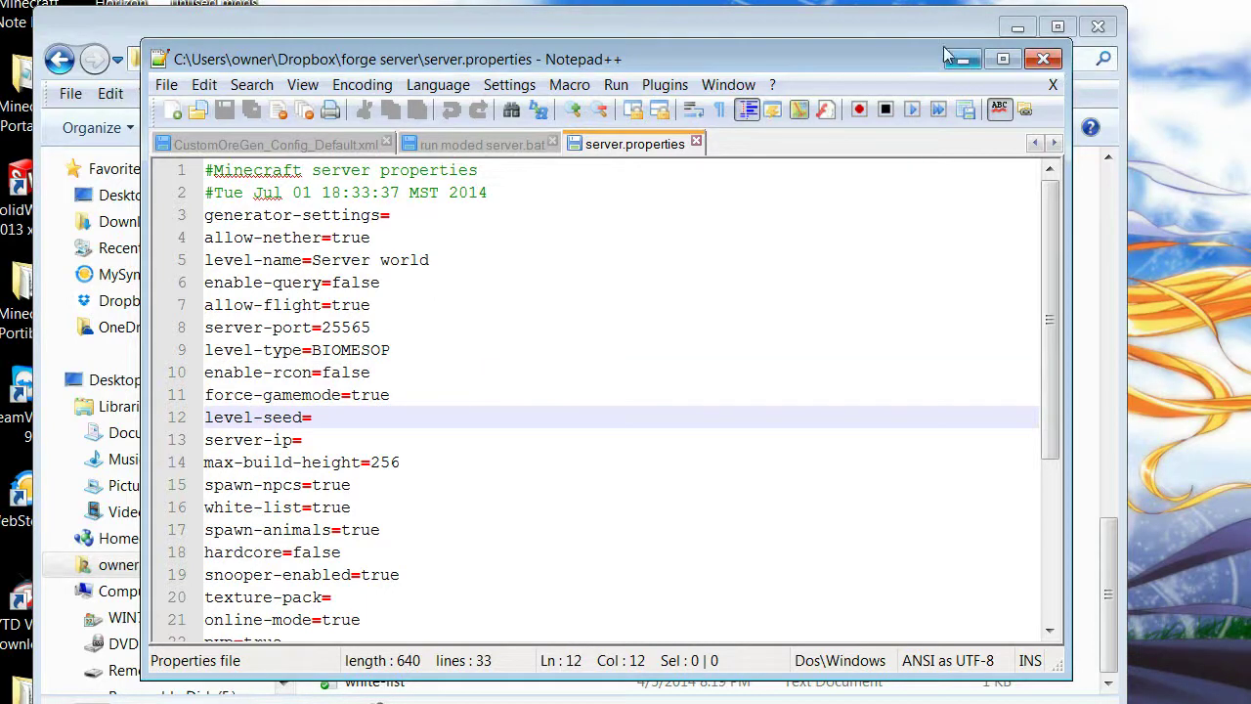
pyautogui.click(166, 84)
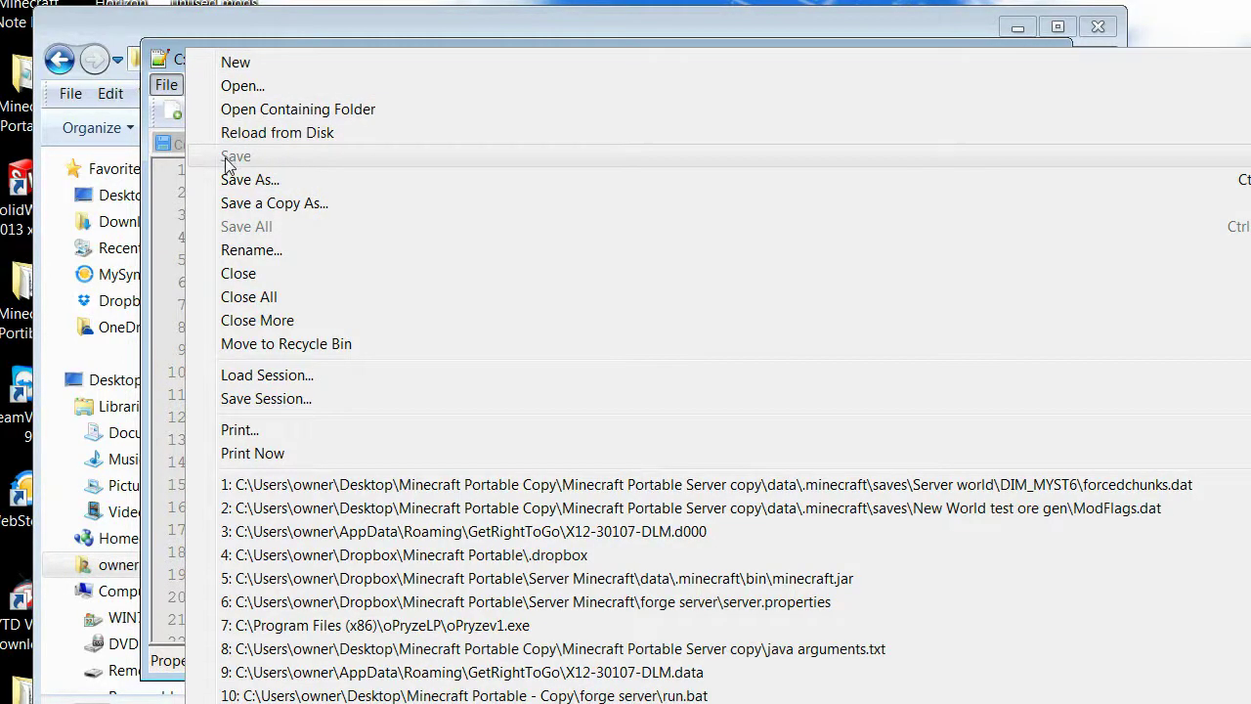
pyautogui.click(165, 58)
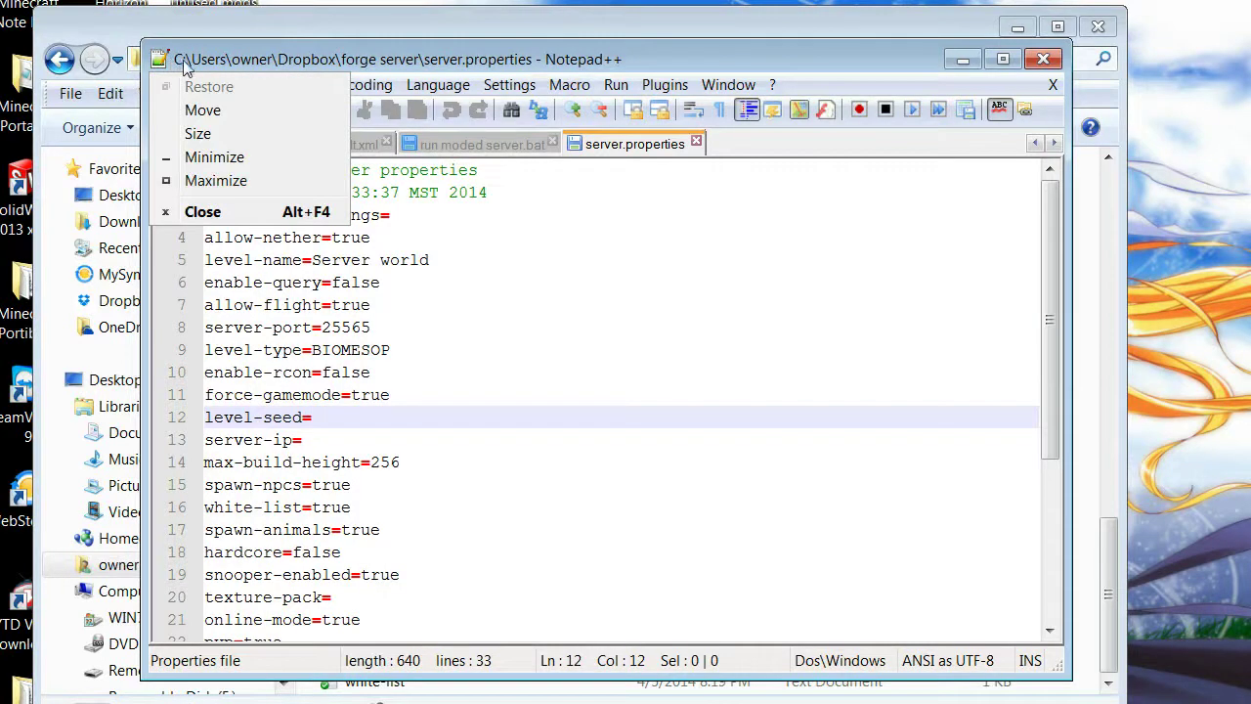
pyautogui.click(290, 61)
pyautogui.click(1042, 58)
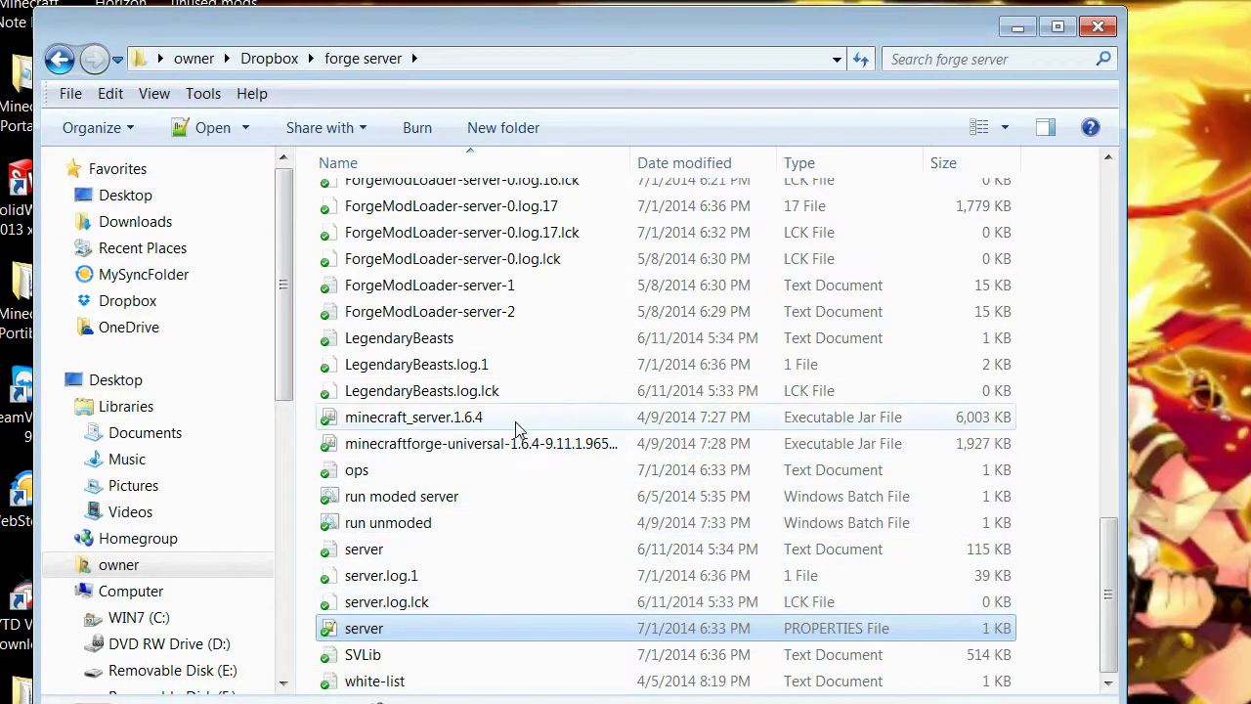
# Find the run moded server batch file in the forge server folder and open it in Notepad++
pyautogui.scroll(15, 492, 453)
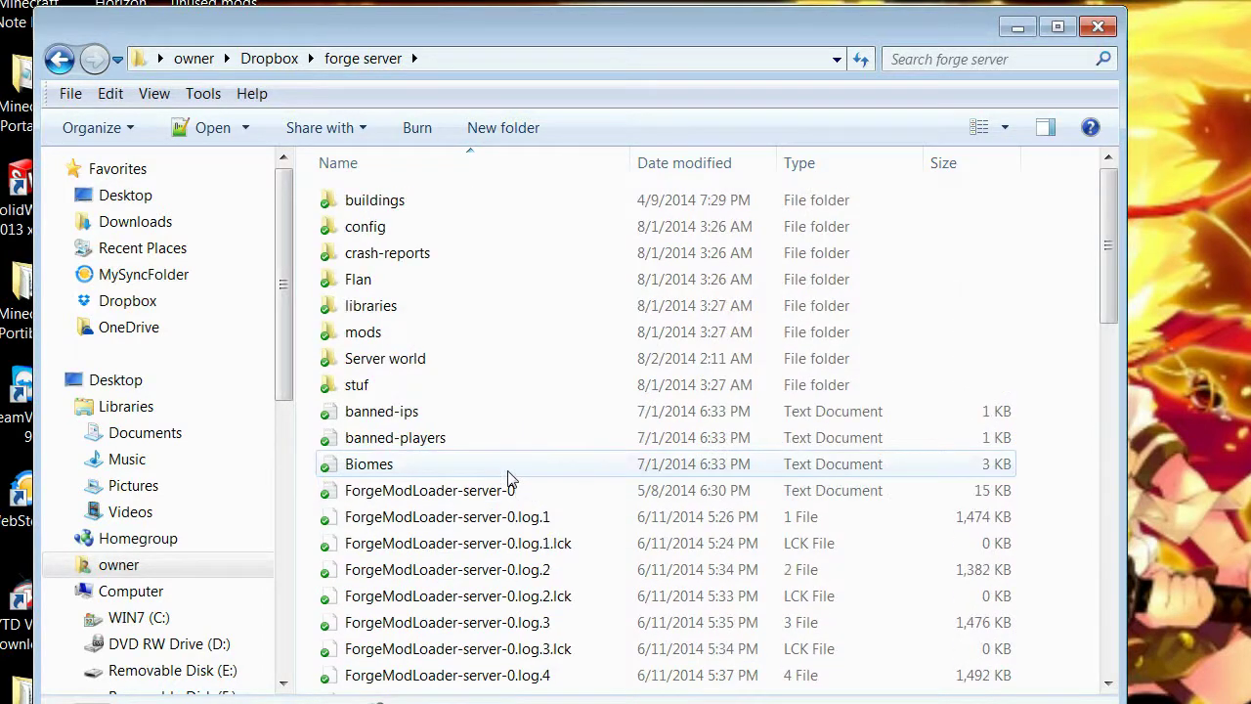
pyautogui.scroll(-8, 461, 433)
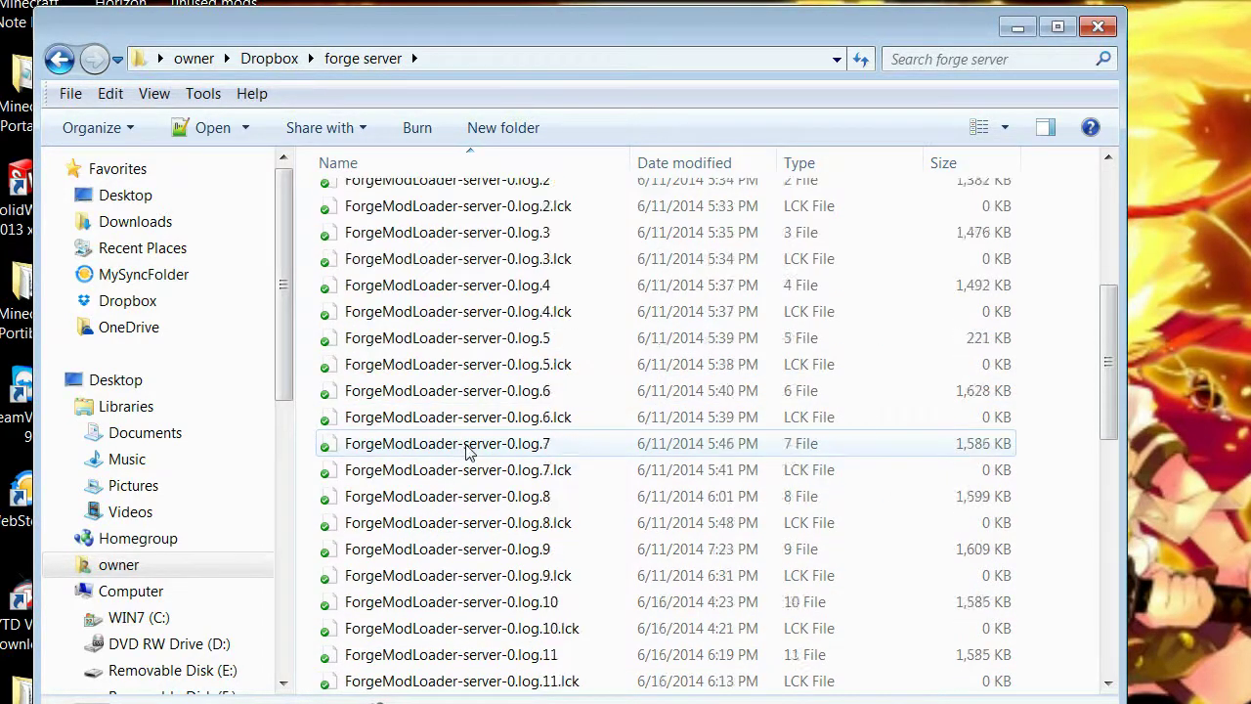
pyautogui.scroll(-7, 468, 451)
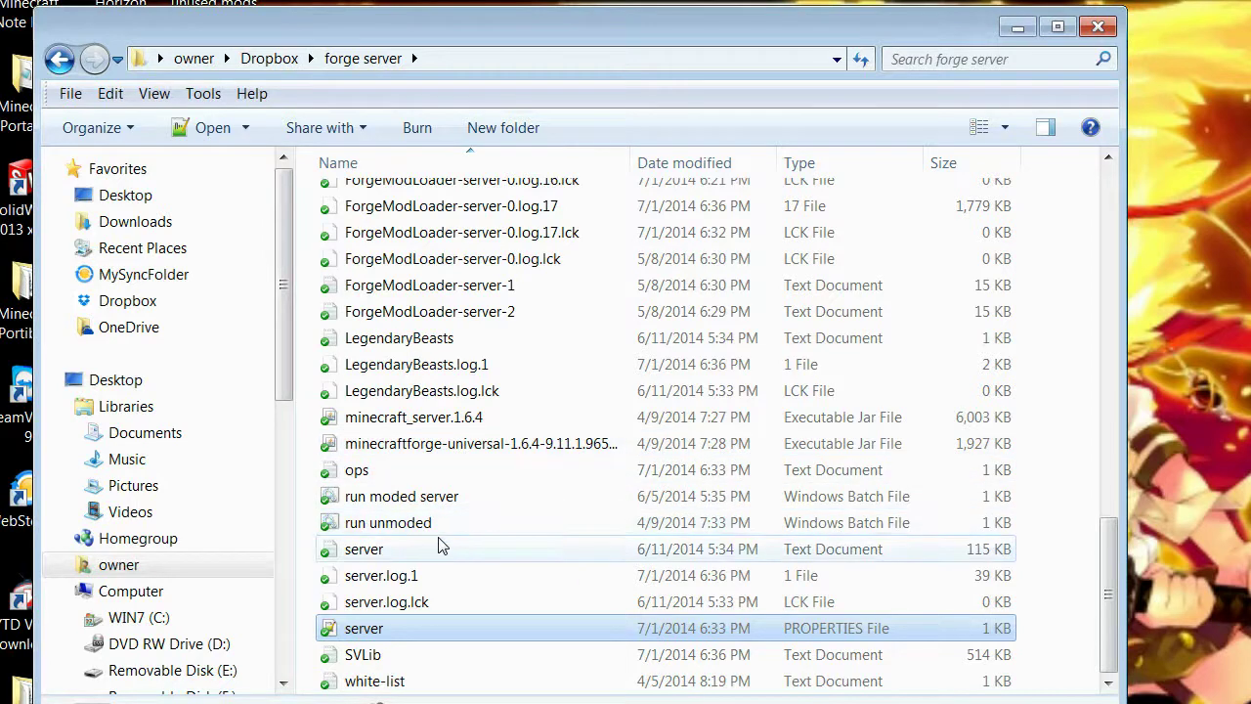
pyautogui.click(396, 496)
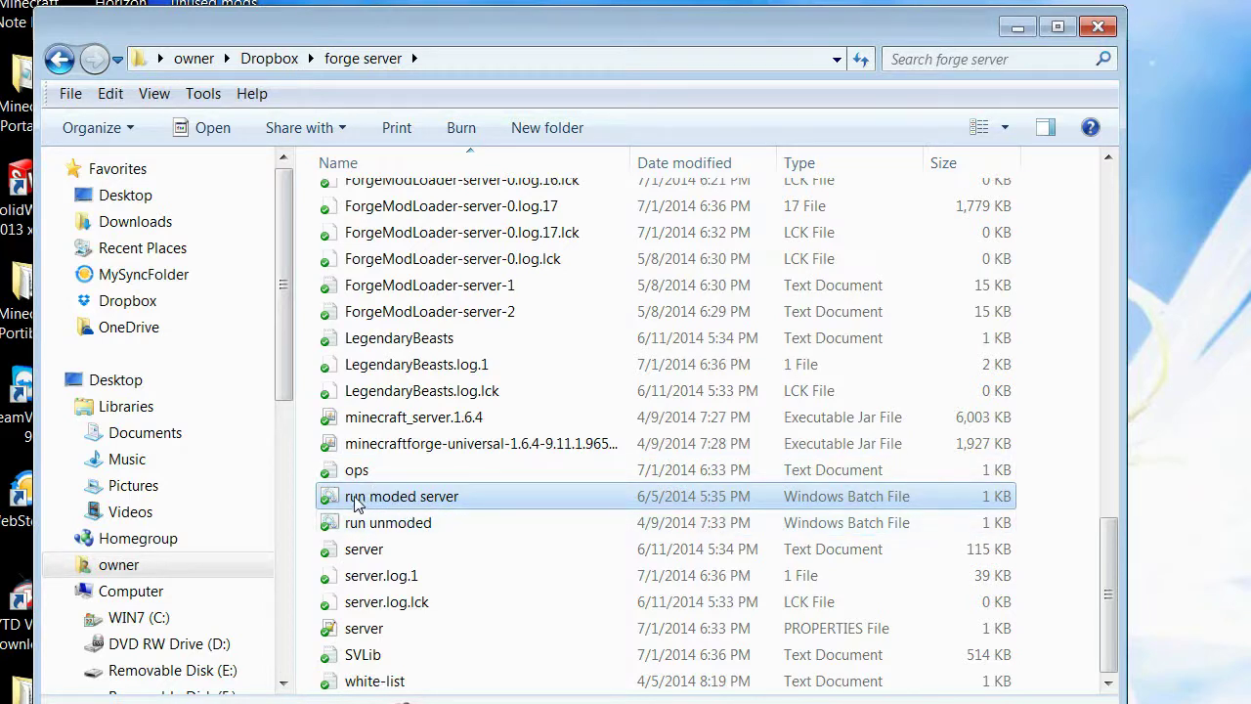
pyautogui.rightClick(360, 503)
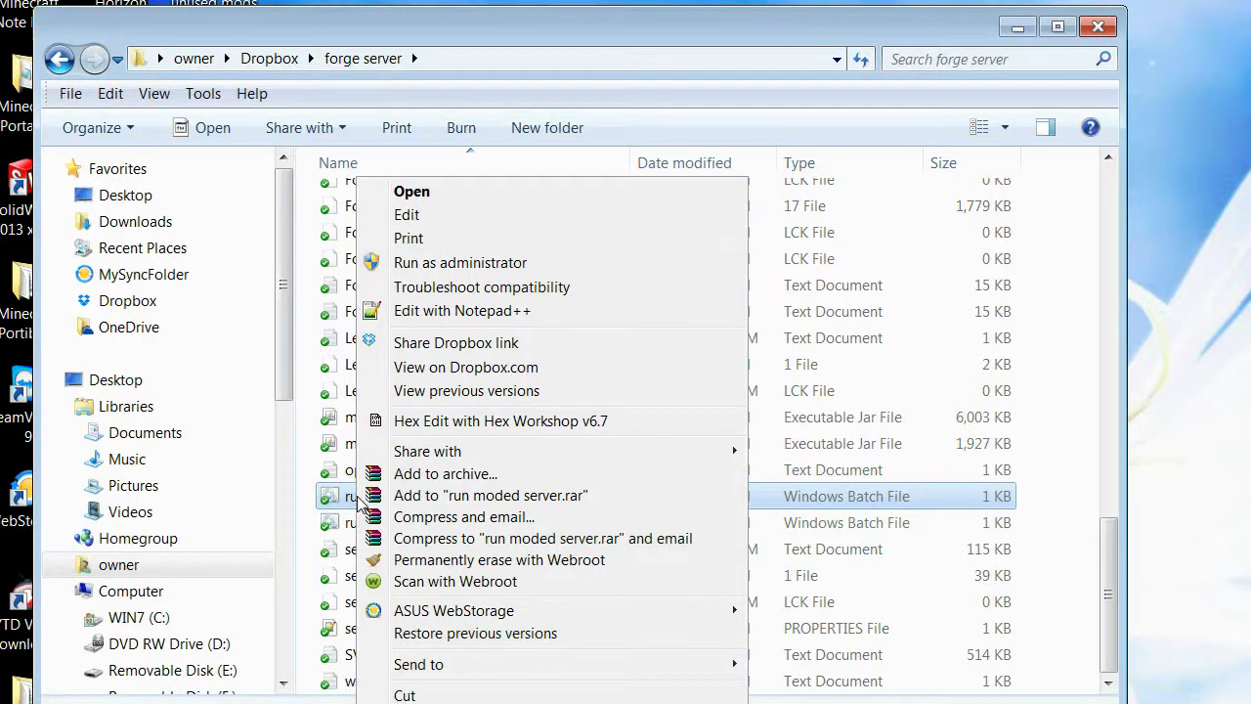
pyautogui.click(427, 310)
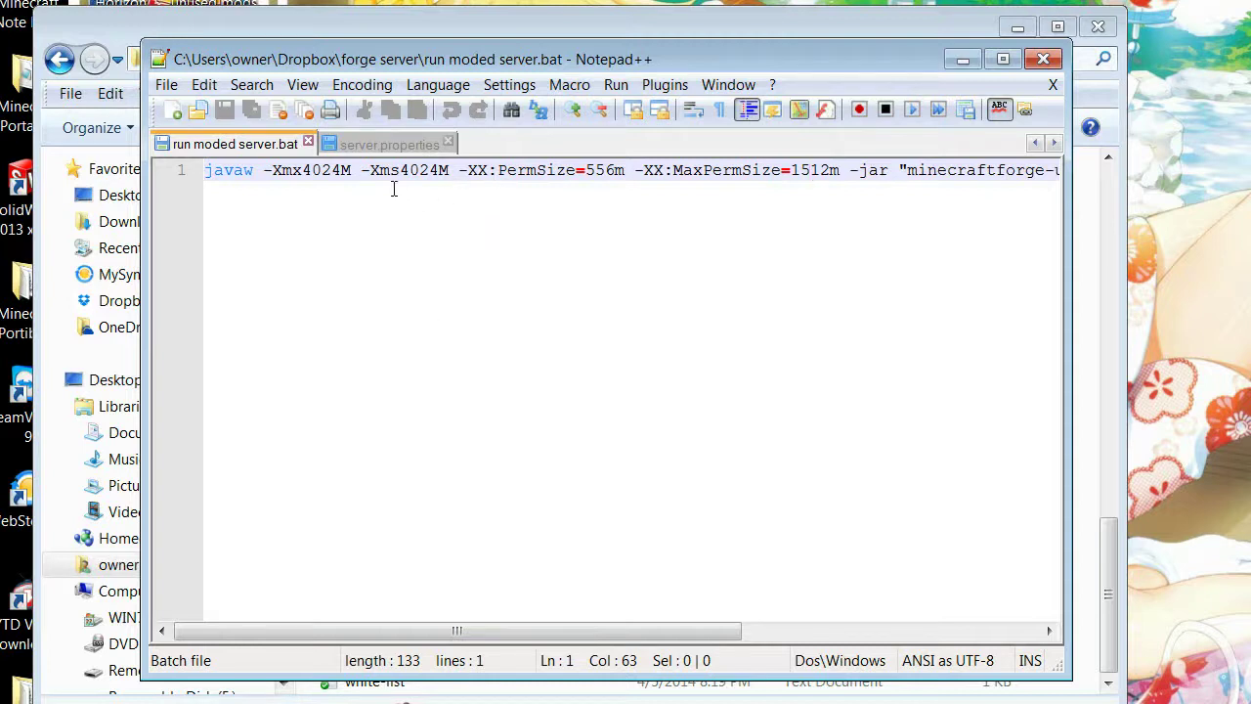
# Highlight the -Xmx4024M and -Xms4024M memory arguments in run moded server.bat
pyautogui.moveTo(291, 172); pyautogui.dragTo(391, 172)
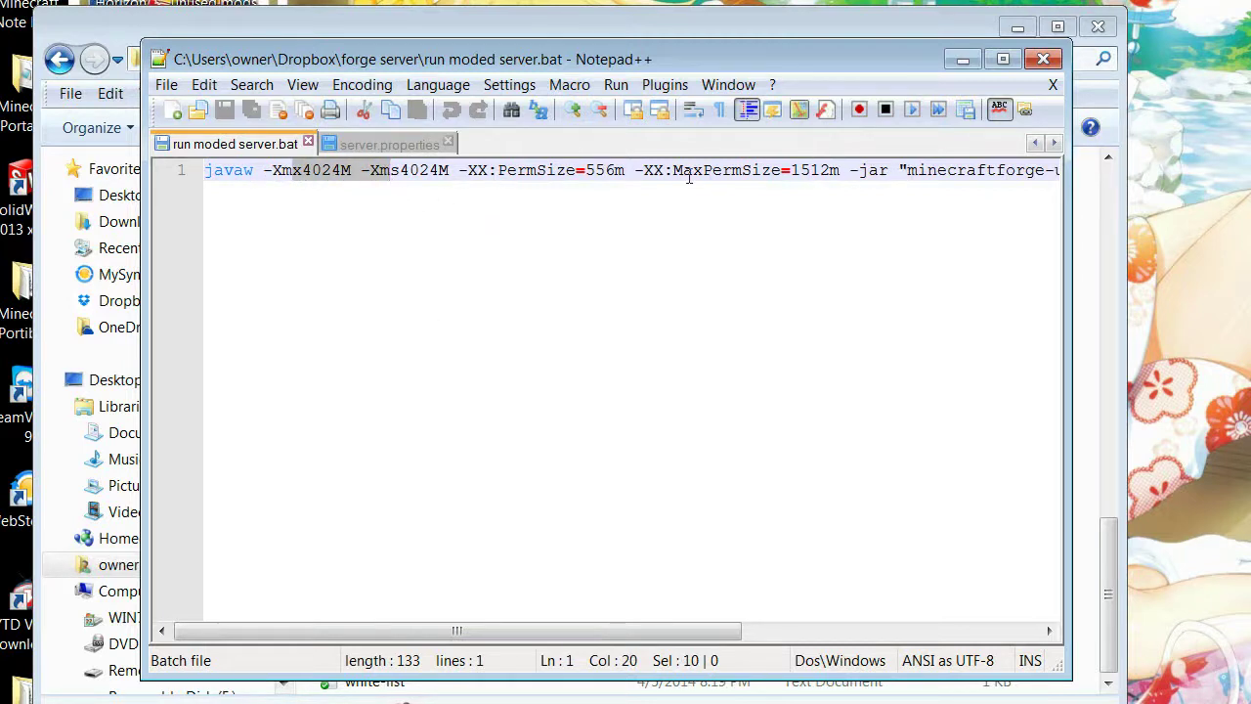
pyautogui.click(517, 172)
pyautogui.click(411, 171)
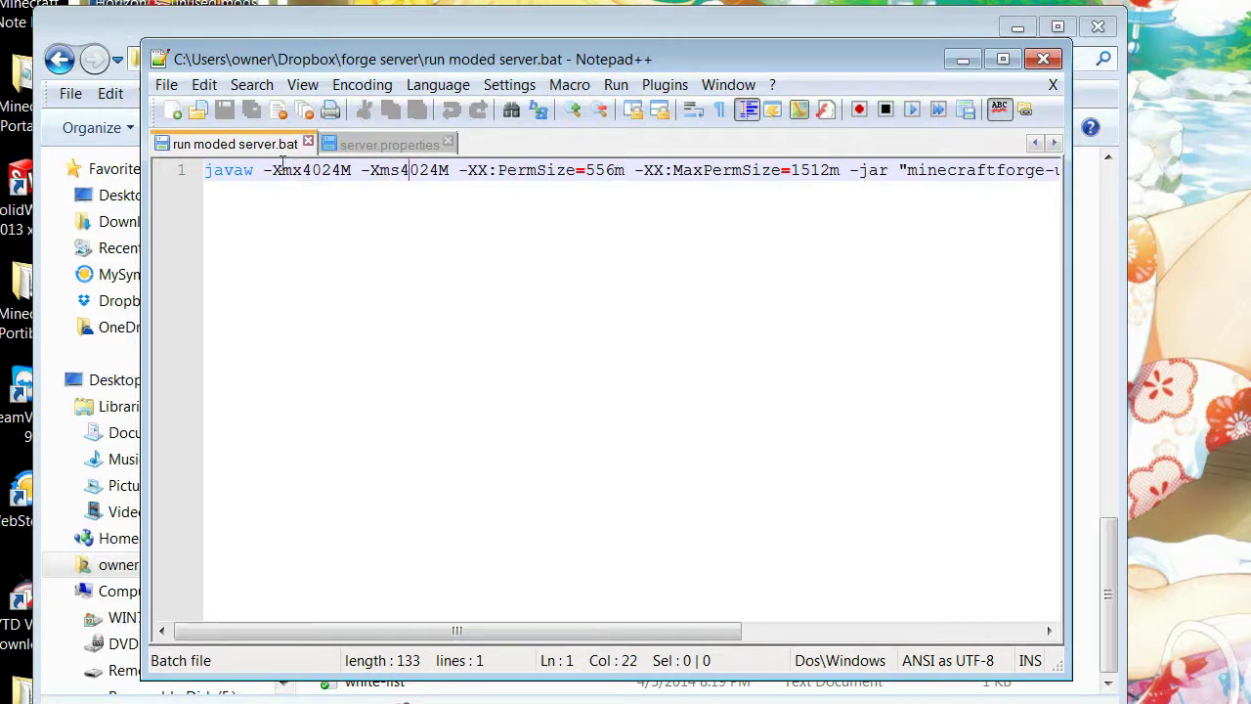
pyautogui.click(313, 171)
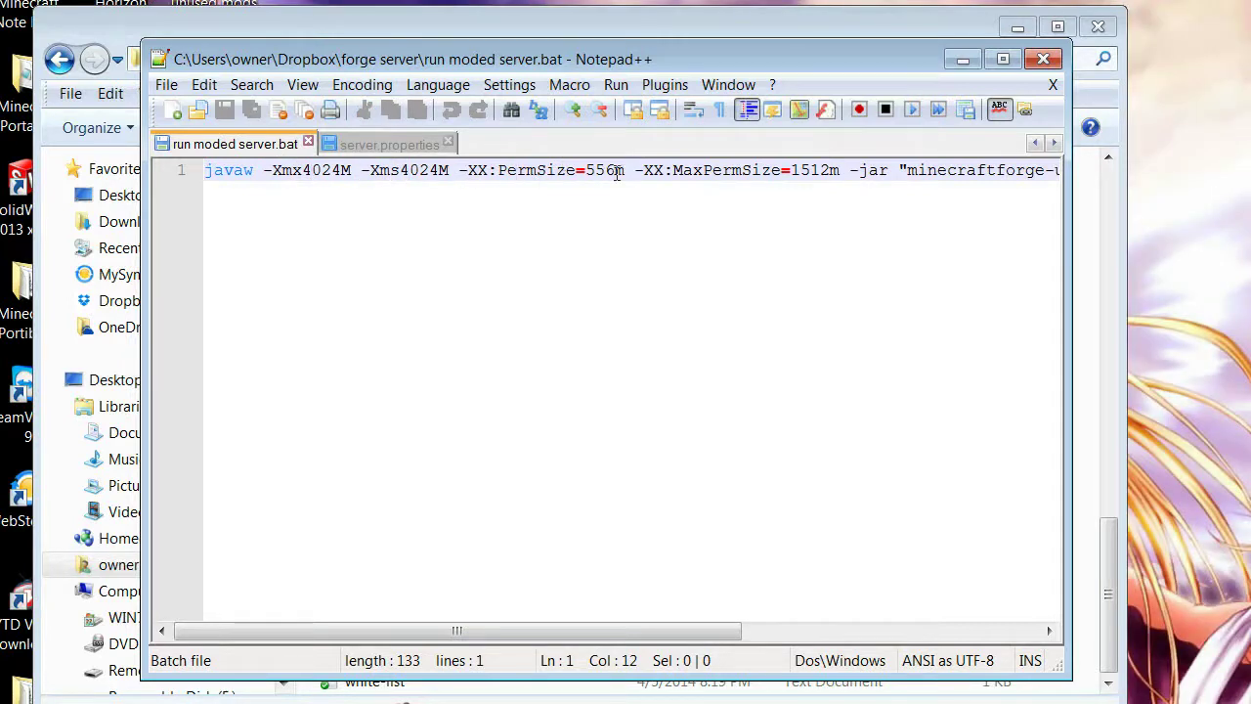
# Point out the PermSize and MaxPermSize values in run moded server.bat and review the rest of the launch line
pyautogui.click(488, 174)
pyautogui.click(607, 172)
pyautogui.click(830, 171)
pyautogui.click(589, 177)
pyautogui.click(841, 170)
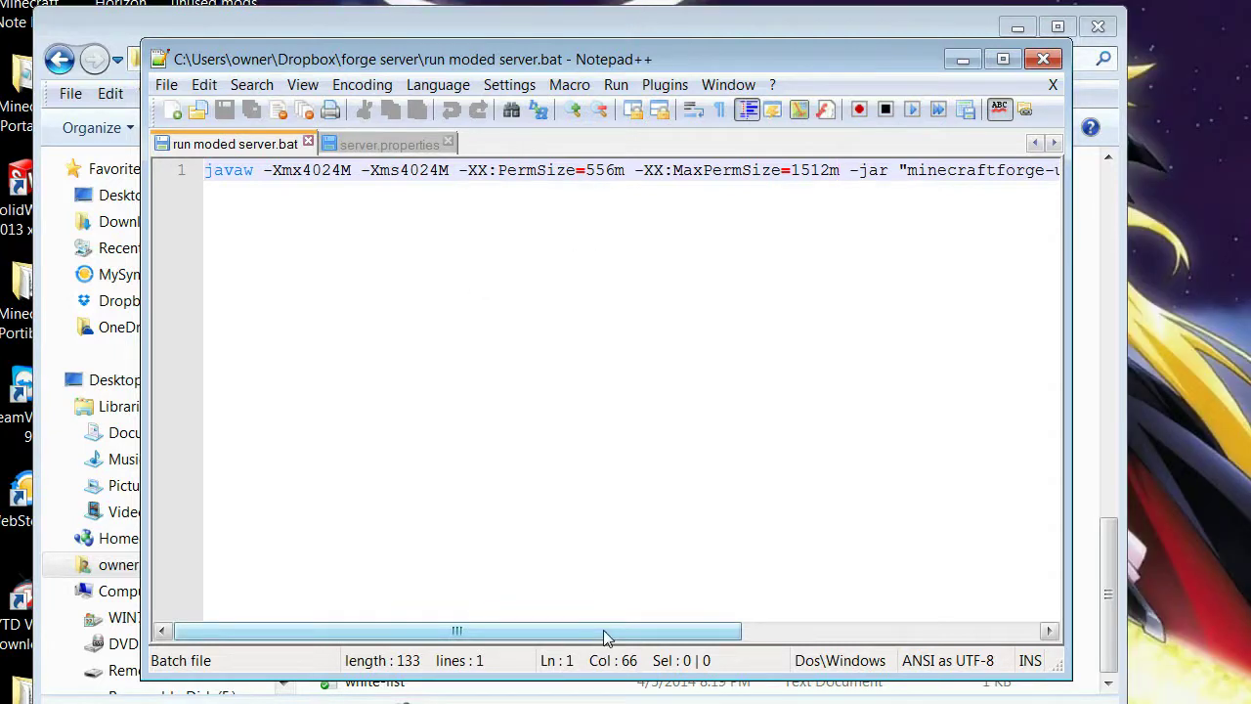
pyautogui.moveTo(603, 637); pyautogui.dragTo(545, 636)
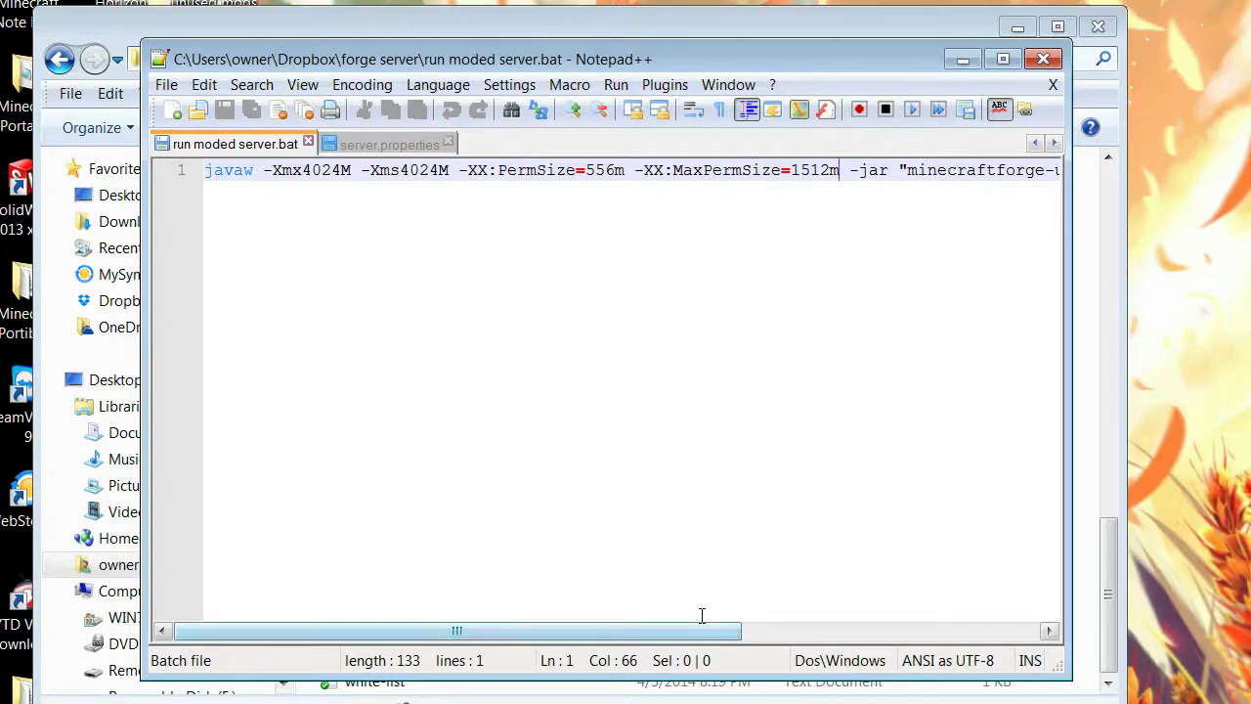
# Open the run unmoded batch file from the forge server folder in Notepad++, review its launch line, and close it without editing
pyautogui.hotkey('alt', 'Tab')
pyautogui.click(371, 534)
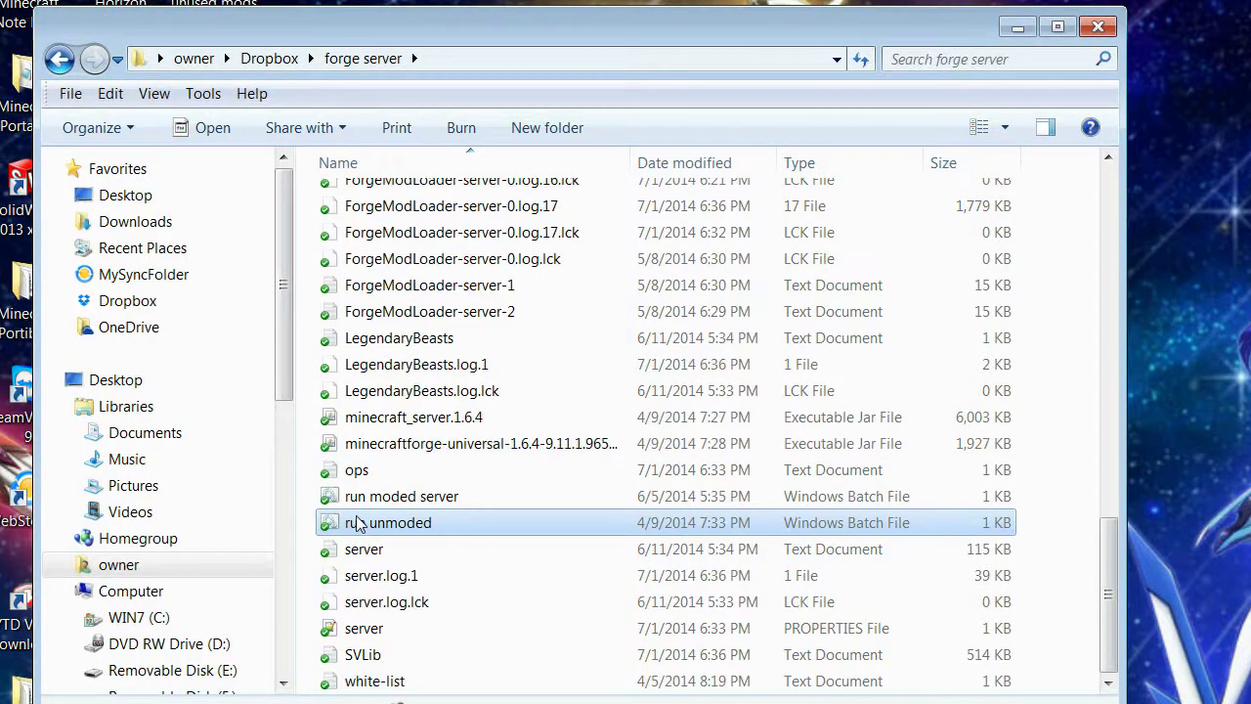
pyautogui.rightClick(356, 519)
pyautogui.click(428, 310)
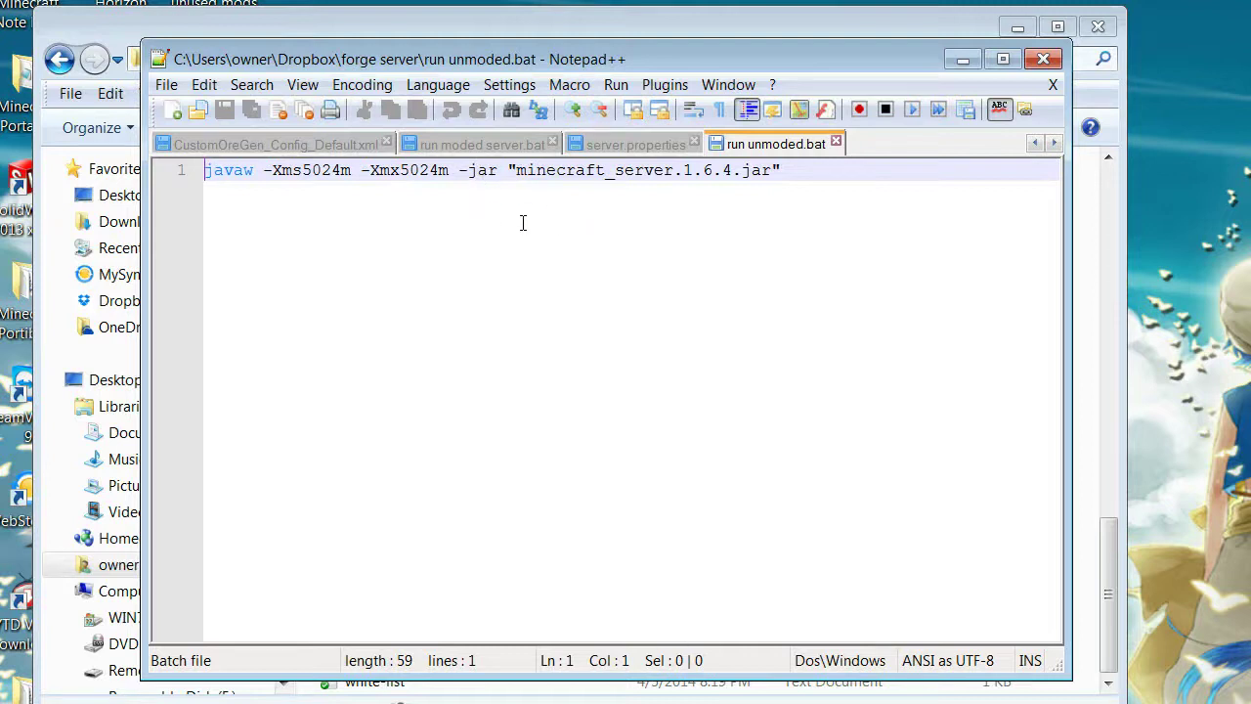
pyautogui.click(1043, 61)
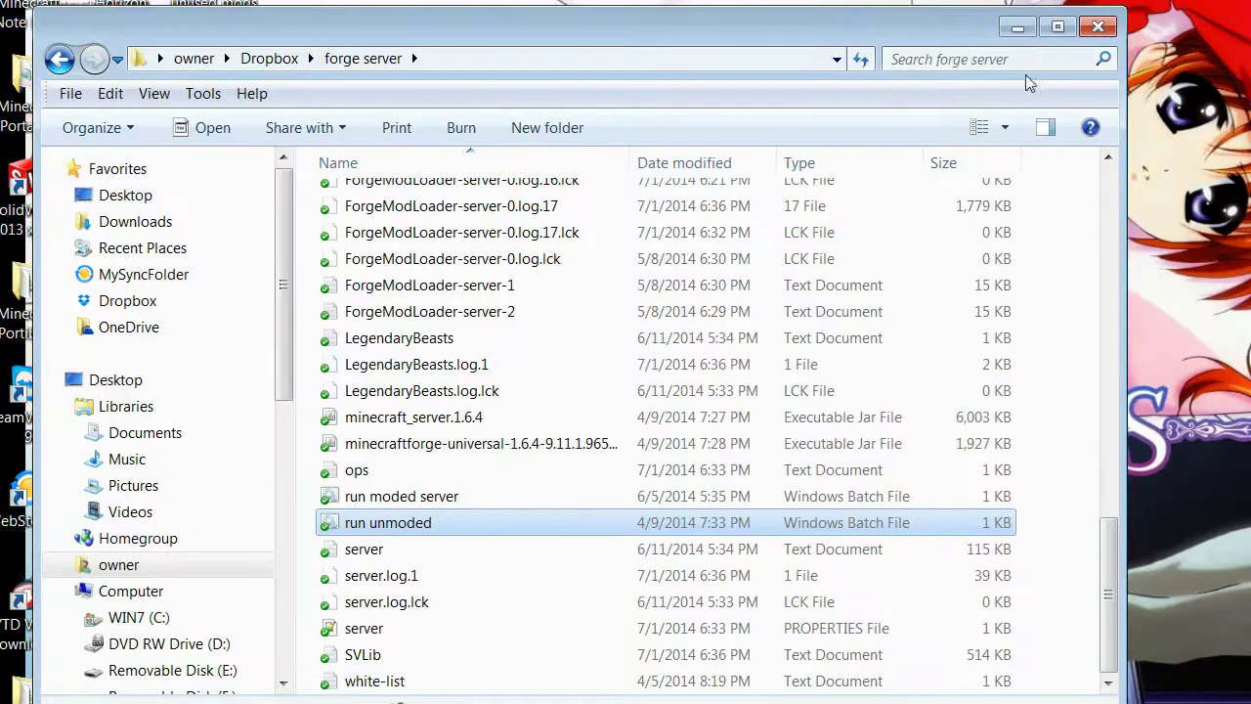
# Point out the minecraft_server.1.6.4 and minecraftforge-universal jars and the run moded server and run unmoded batch files in the forge server folder
pyautogui.click(410, 417)
pyautogui.click(409, 498)
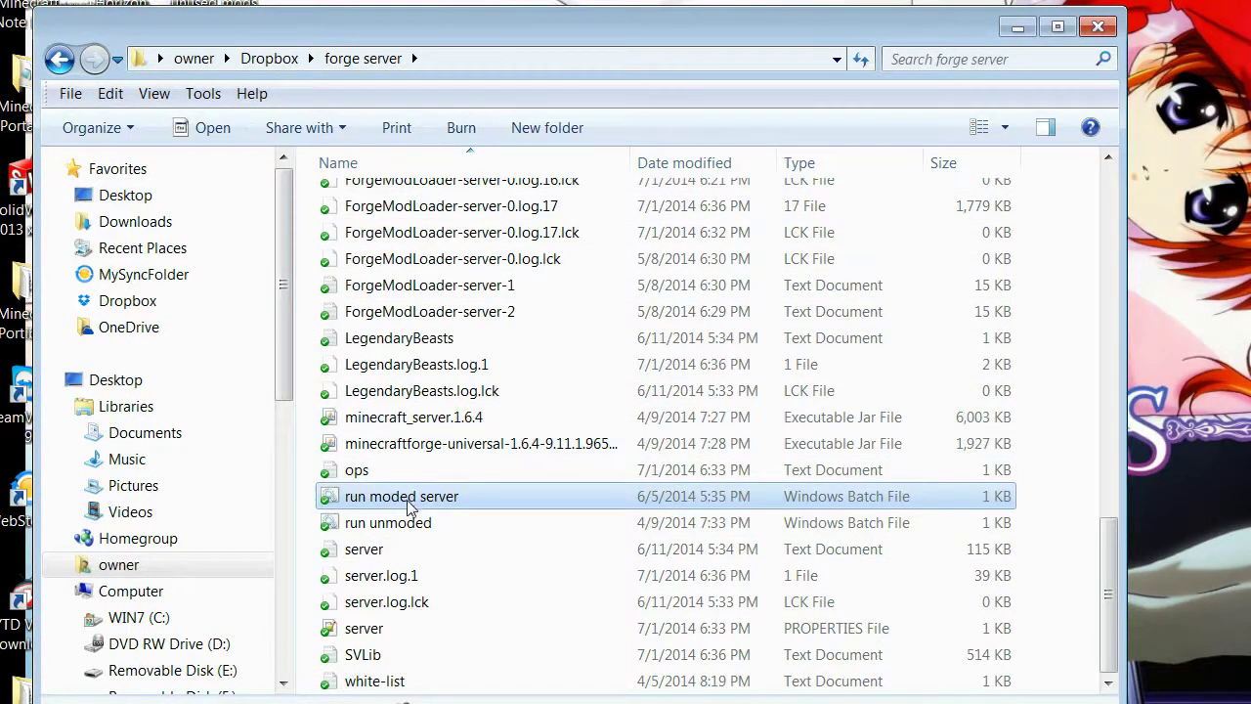
pyautogui.click(411, 524)
pyautogui.click(413, 500)
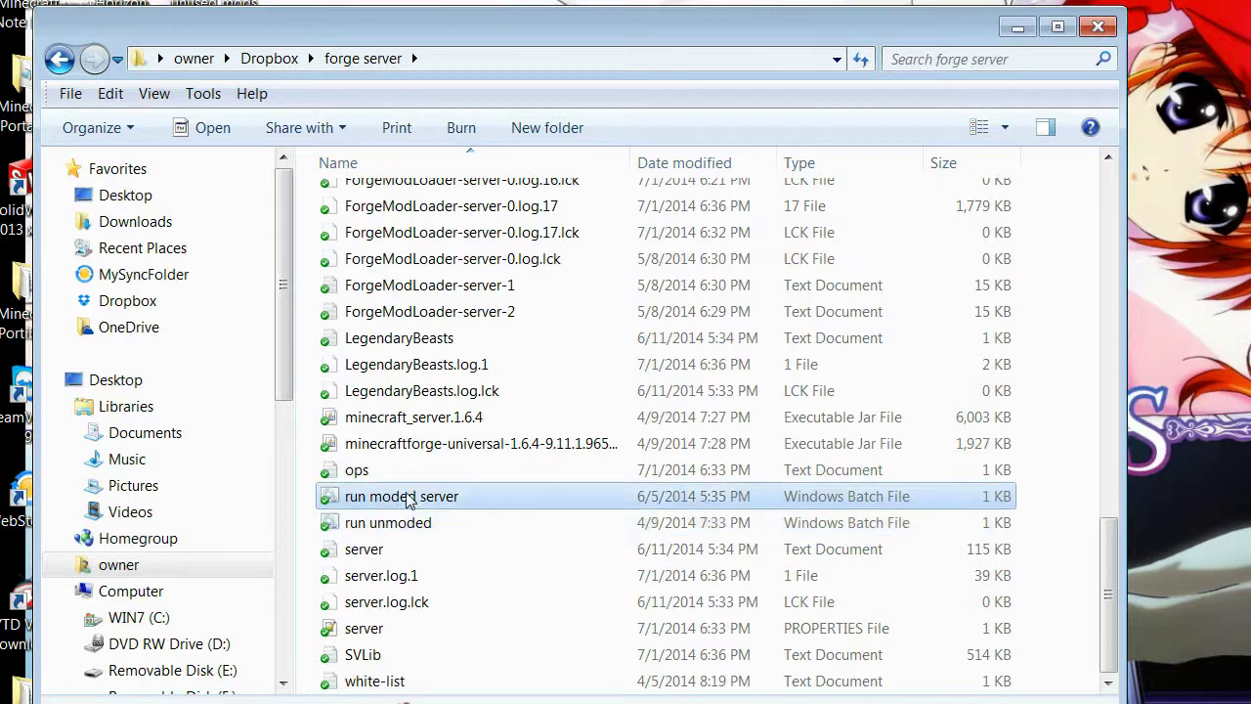
pyautogui.click(446, 445)
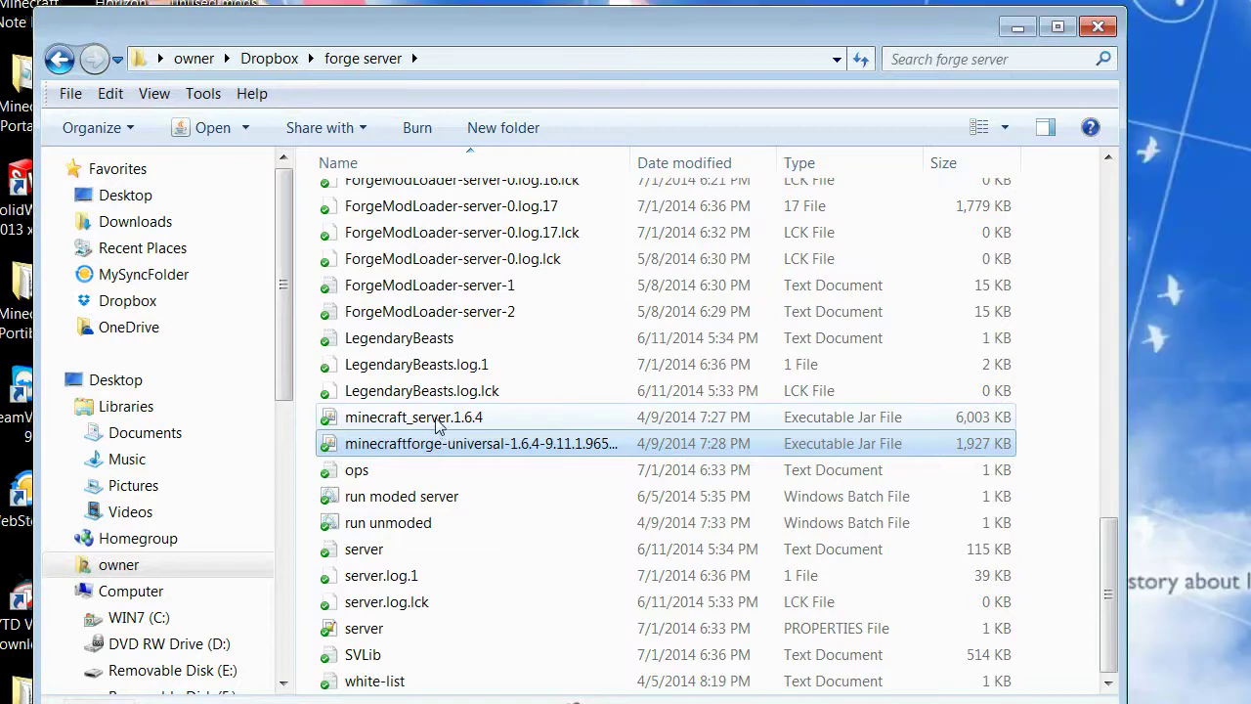
pyautogui.click(437, 420)
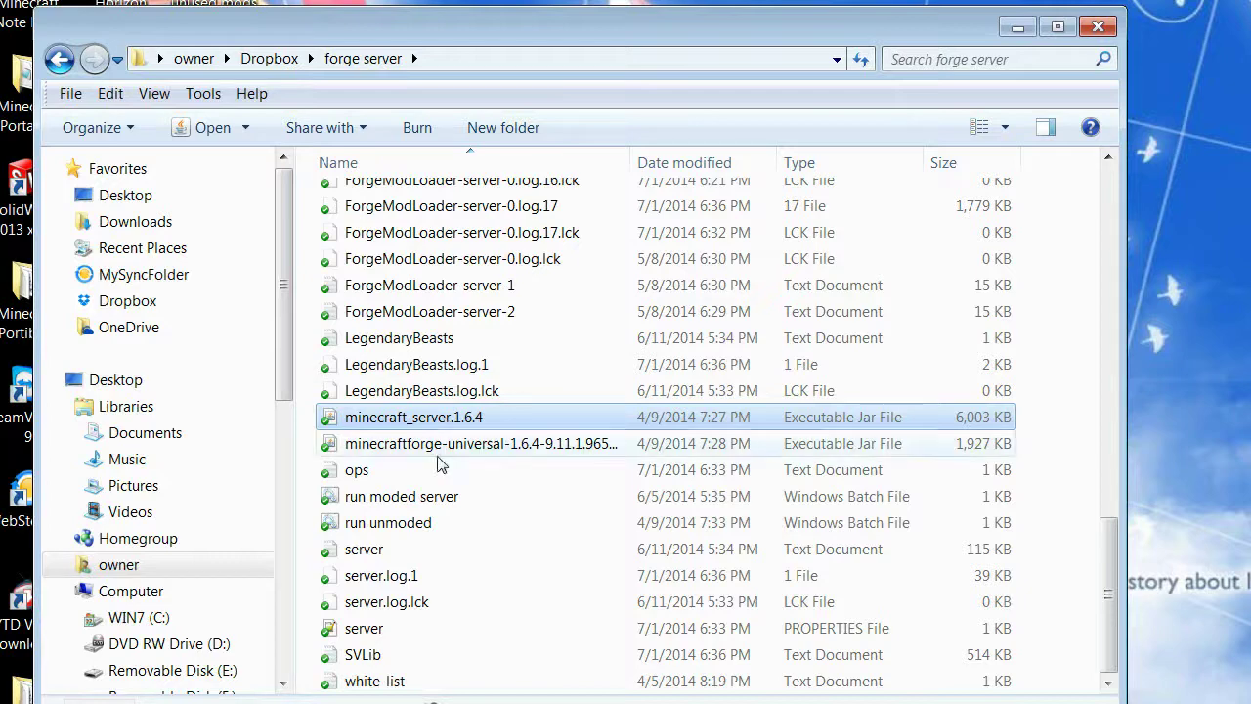
pyautogui.click(389, 524)
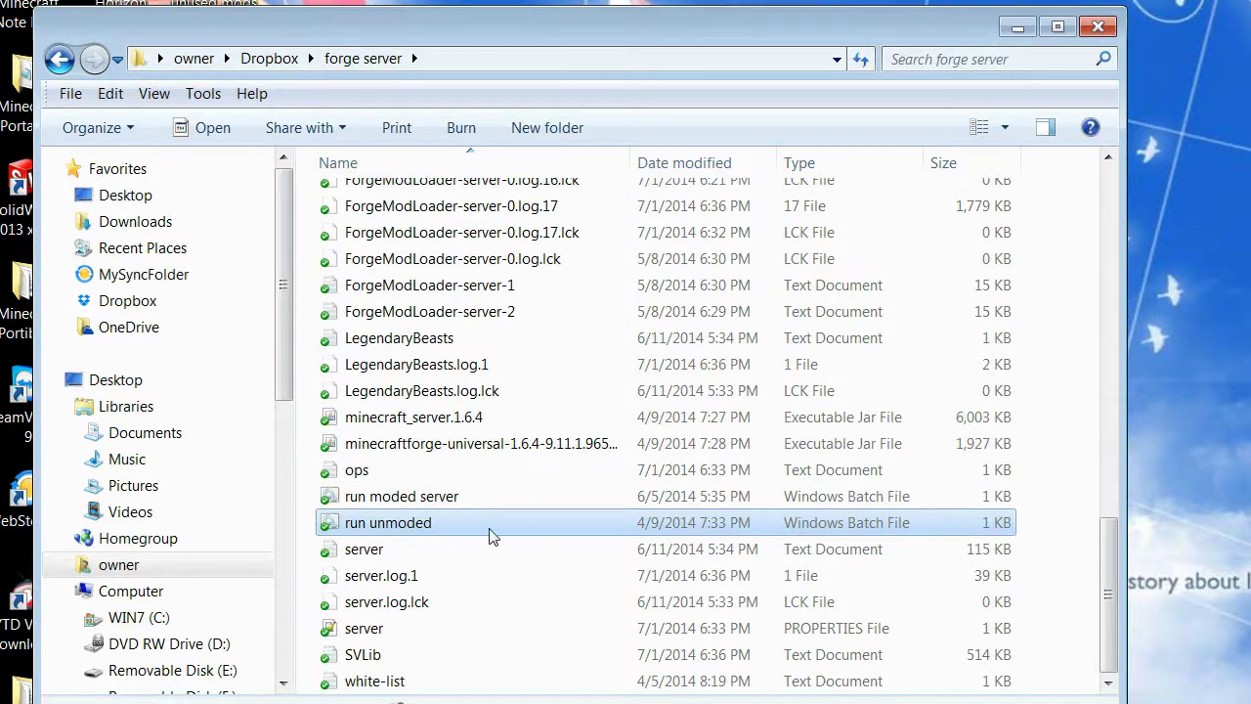
# Return to the Dropbox folder and open Server Minecraft inside Minecraft Portable
pyautogui.scroll(7, 502, 536)
pyautogui.scroll(8, 502, 536)
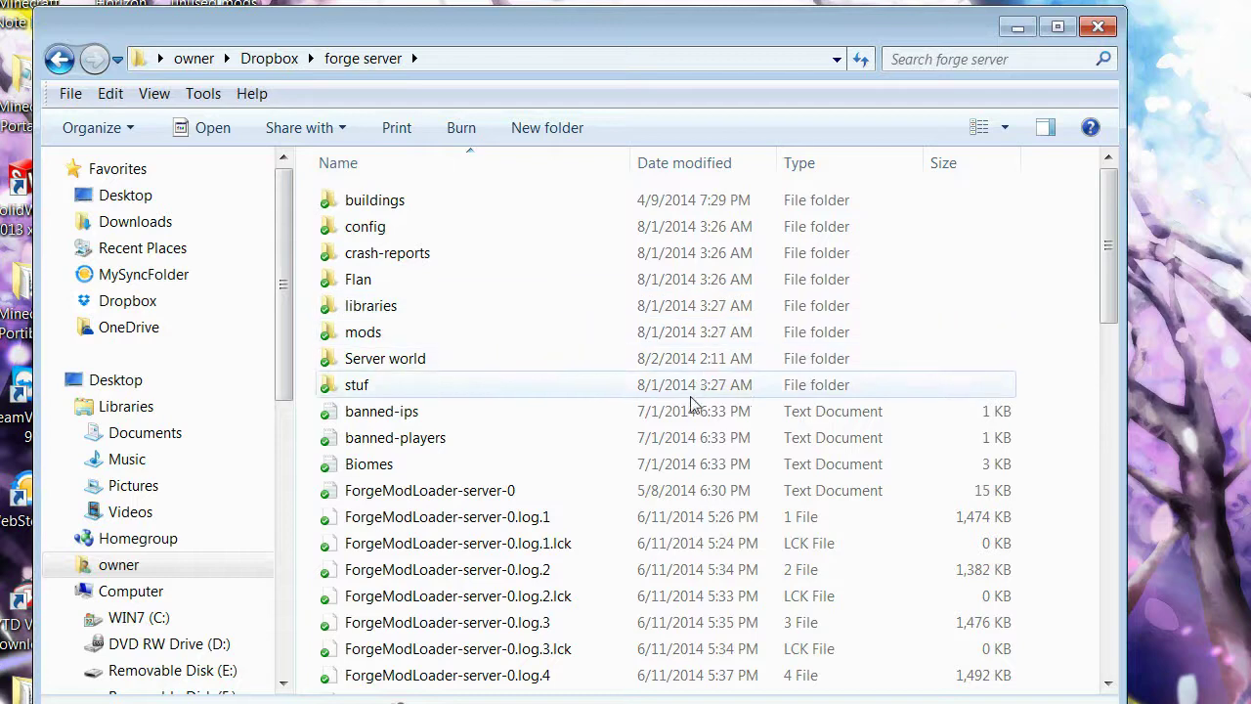
pyautogui.click(271, 61)
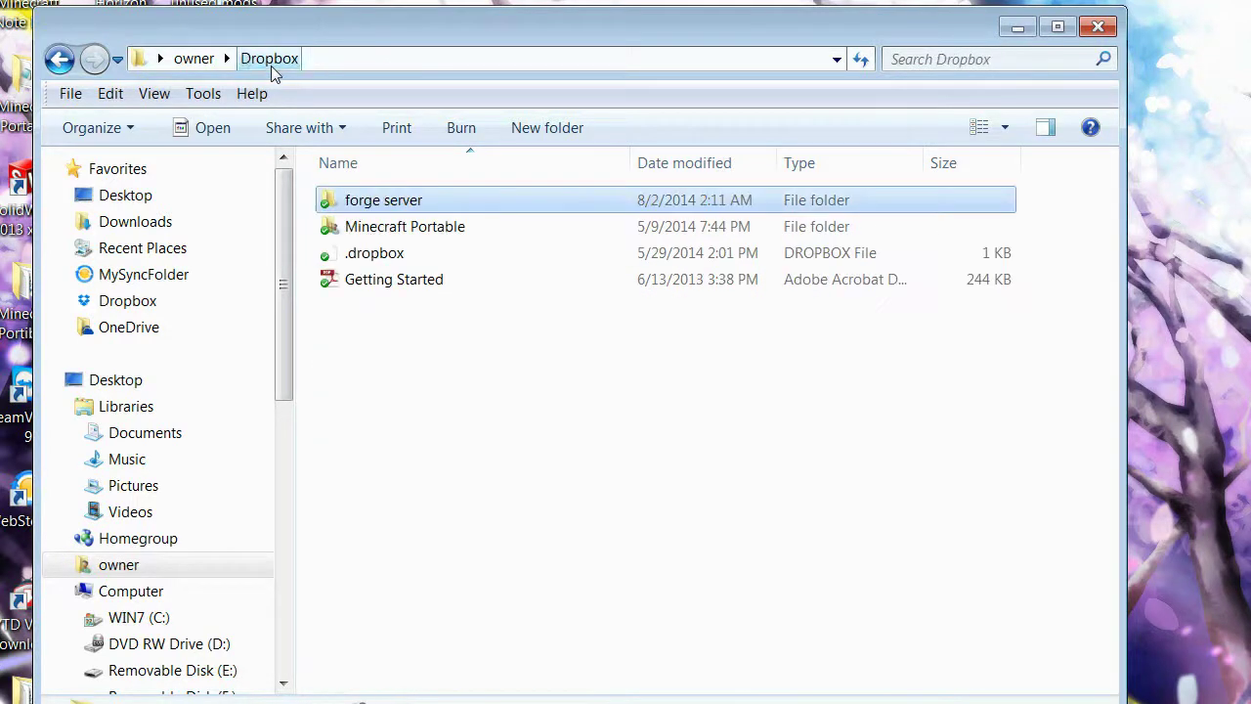
pyautogui.doubleClick(410, 225)
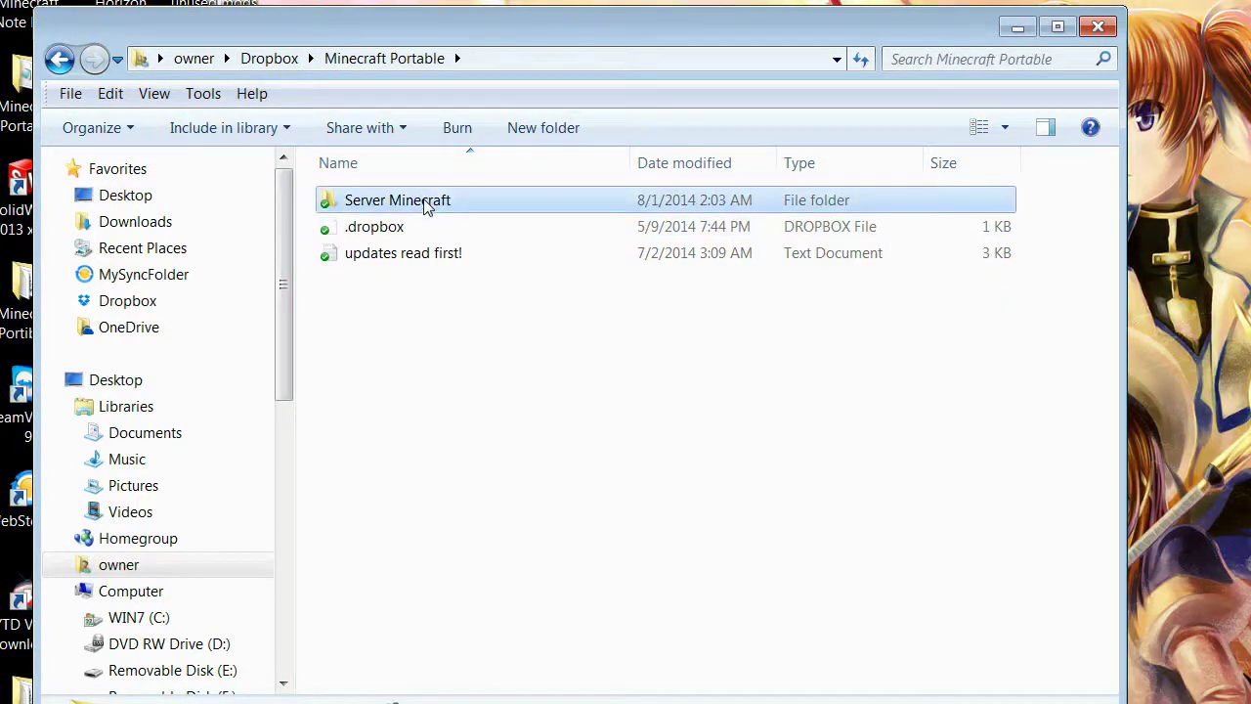
pyautogui.doubleClick(424, 203)
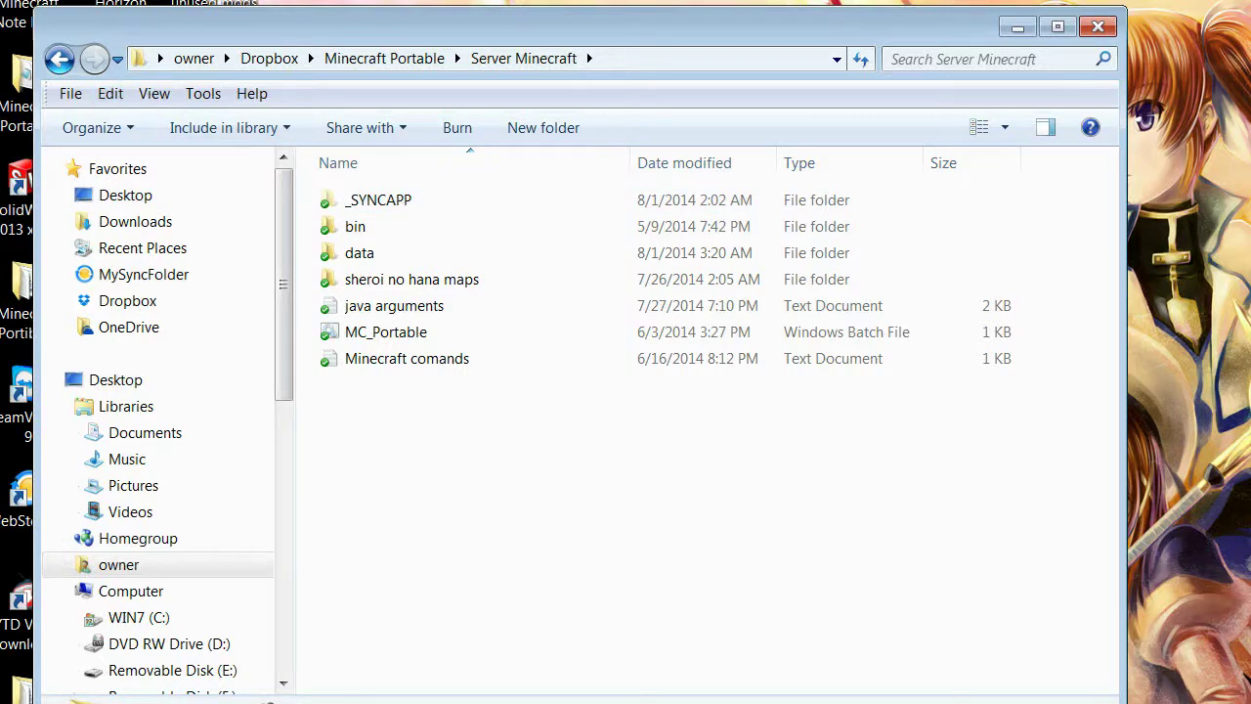
# Place the Server Minecraft window beside the Minecraft Portable Server copy window so both folders can be compared
pyautogui.moveTo(508, 41); pyautogui.dragTo(209, 37)
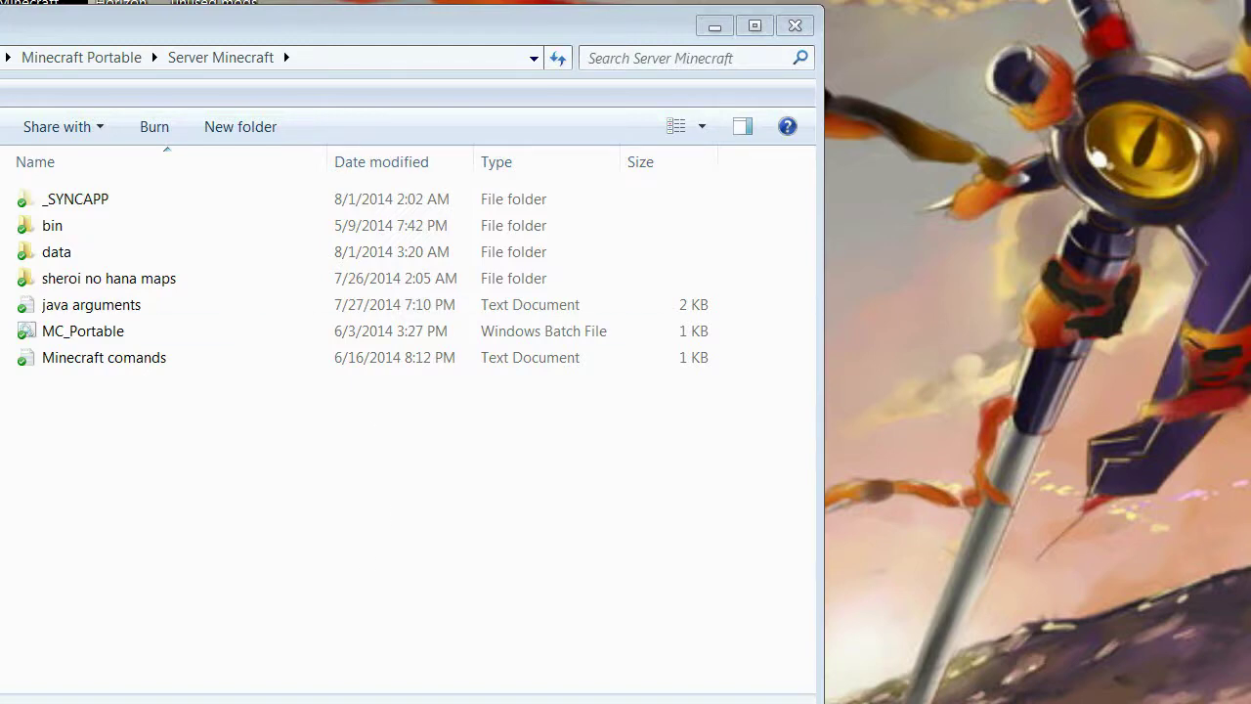
pyautogui.hotkey('alt', 'Tab')
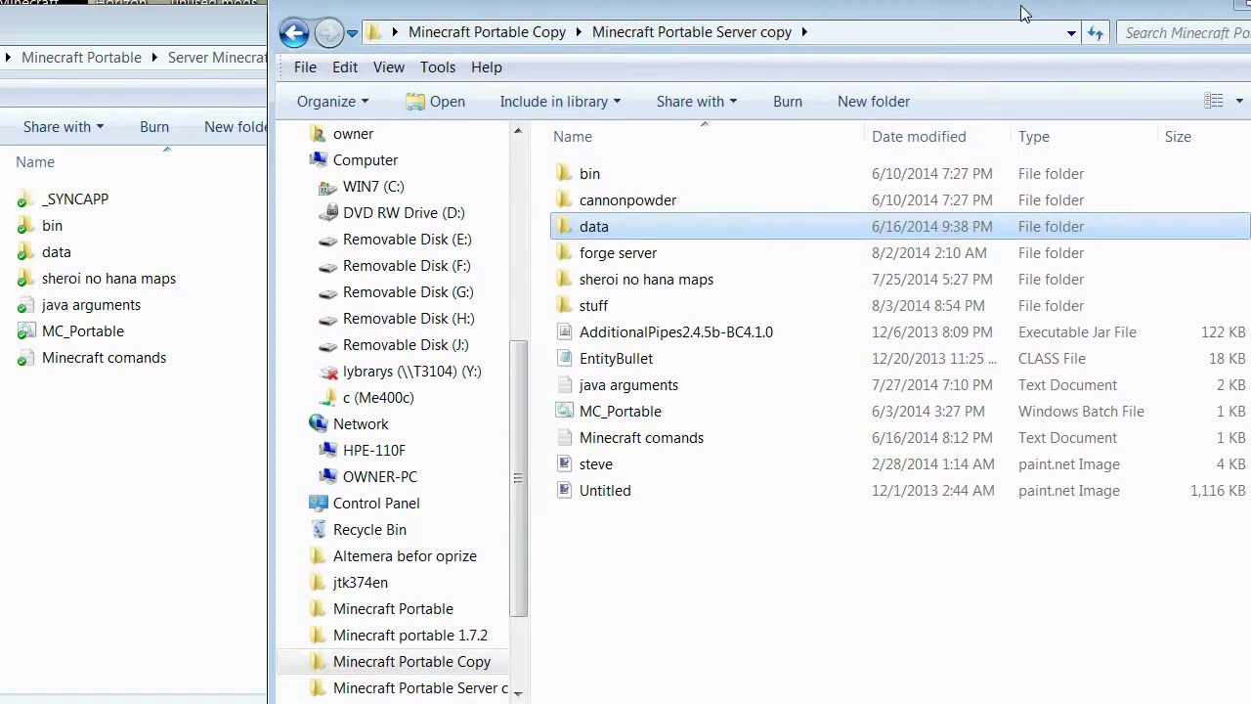
pyautogui.moveTo(1022, 15); pyautogui.dragTo(1027, 21)
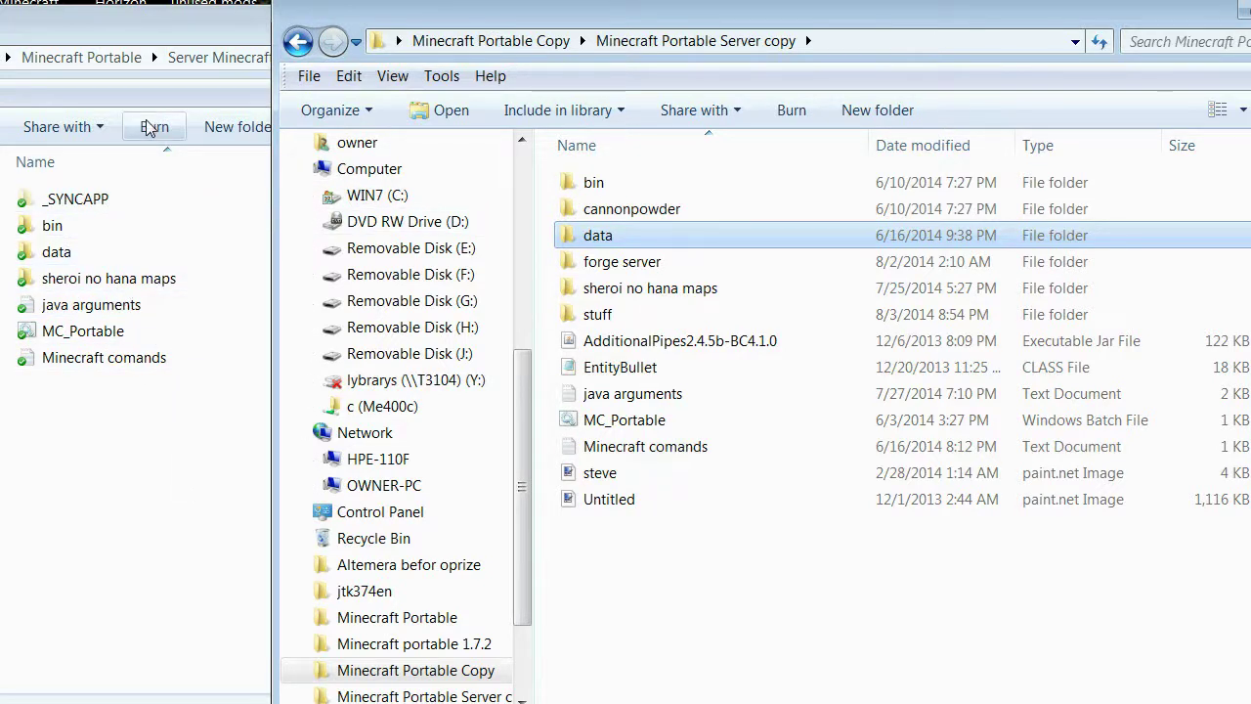
# Open the data\.minecraft folder in the Dropbox Server Minecraft folder and select its resourcepacks folder
pyautogui.click(59, 256)
pyautogui.doubleClick(70, 262)
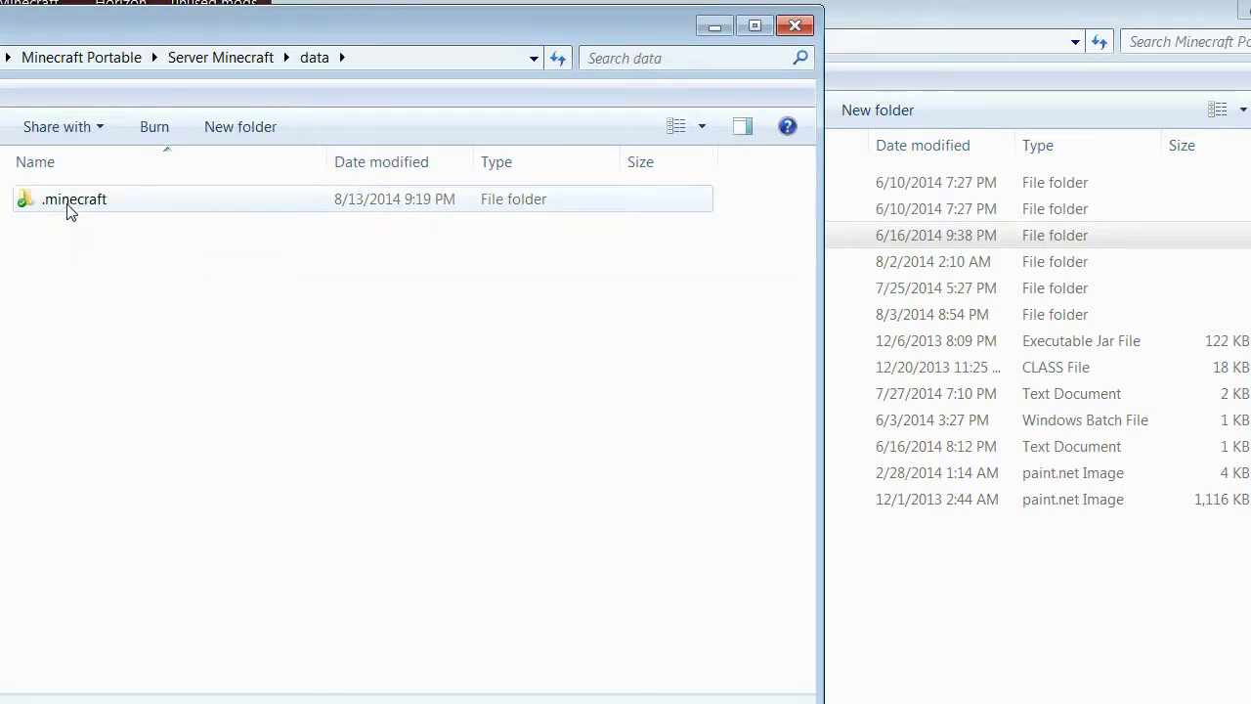
pyautogui.doubleClick(67, 208)
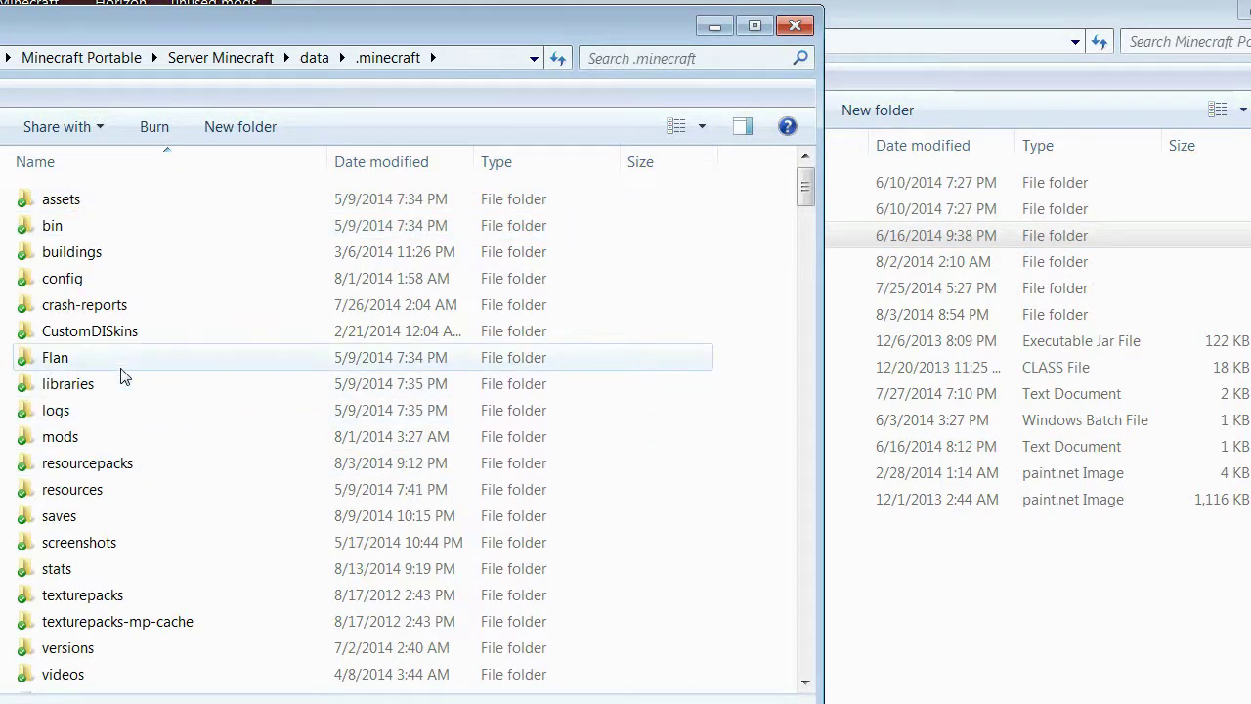
pyautogui.click(122, 463)
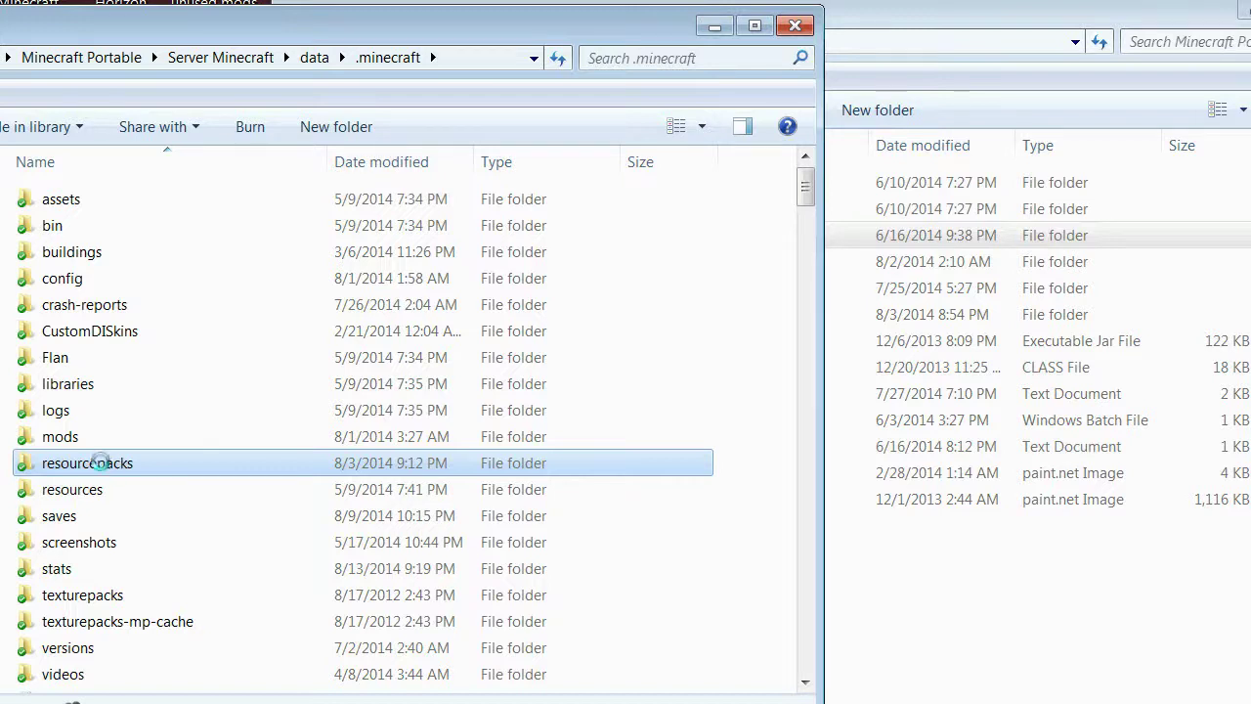
pyautogui.rightClick(101, 462)
pyautogui.press('Escape')
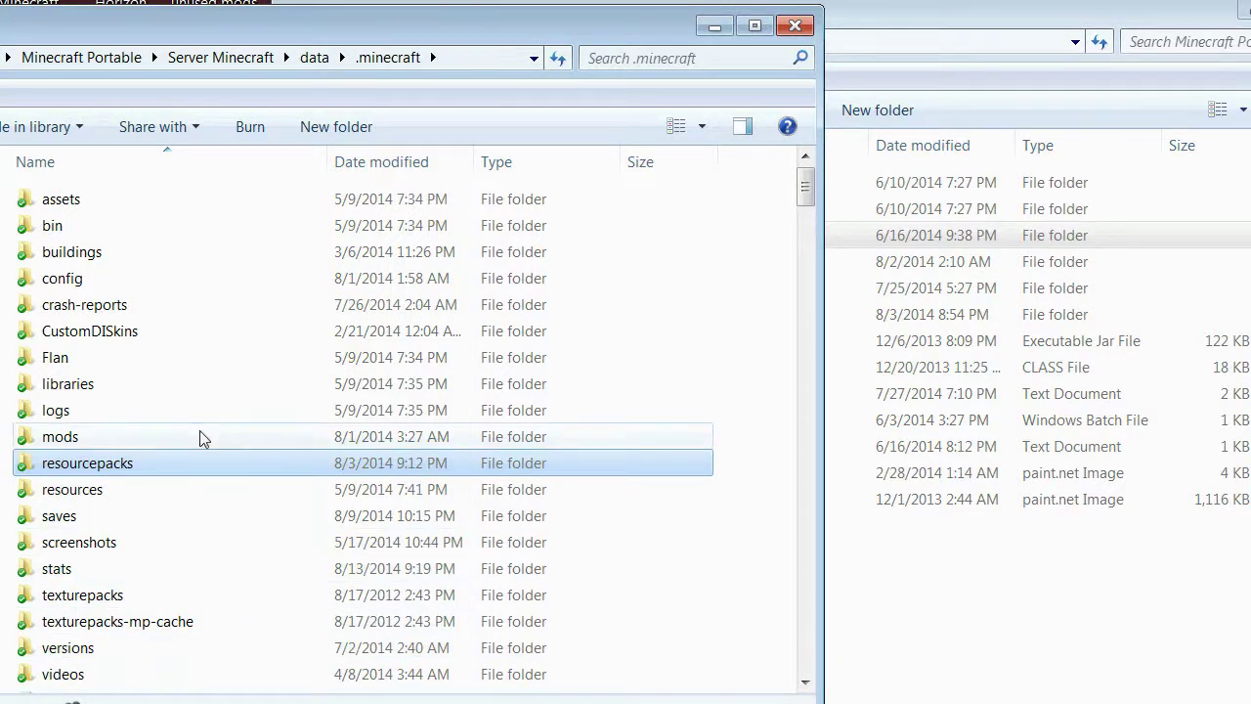
pyautogui.moveTo(58, 29)
pyautogui.mouseDown()
pyautogui.moveTo(148, 29)
pyautogui.moveTo(72, 48)
pyautogui.moveTo(62, 26)
pyautogui.mouseUp()
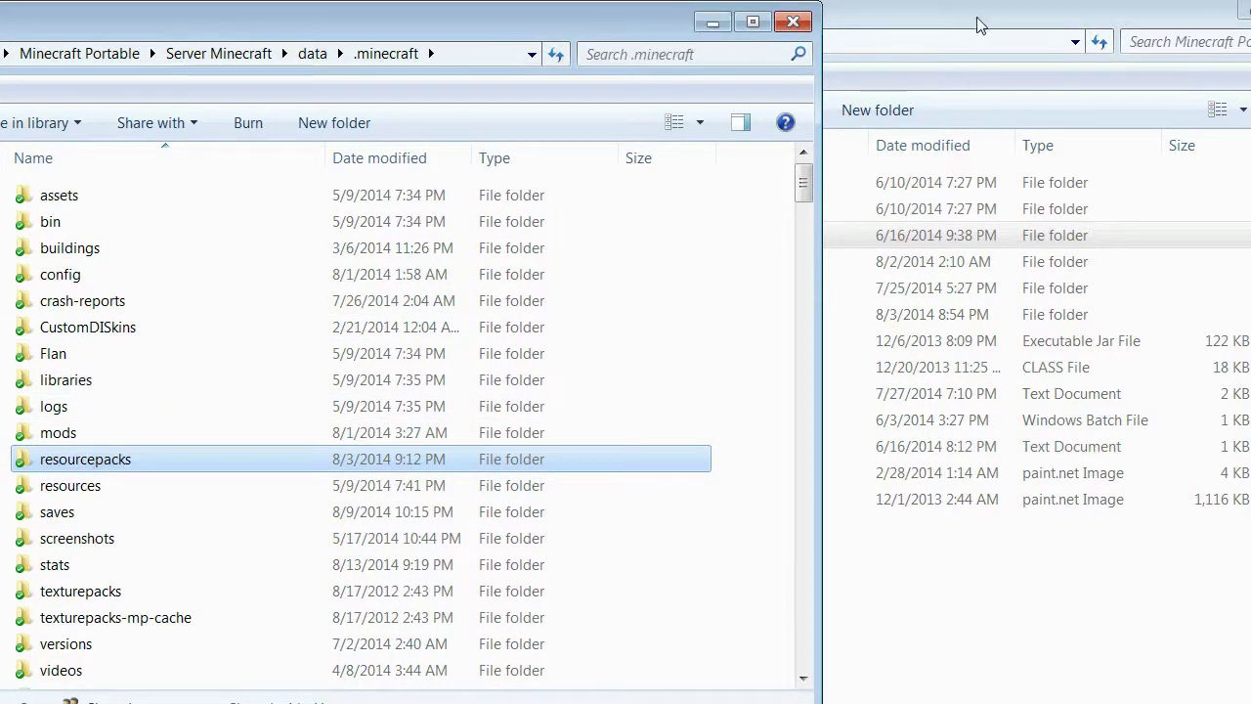
# Move the Minecraft Portable Server copy window into view and open its data\.minecraft folder
pyautogui.moveTo(980, 25); pyautogui.dragTo(785, 47)
pyautogui.doubleClick(460, 251)
pyautogui.doubleClick(457, 196)
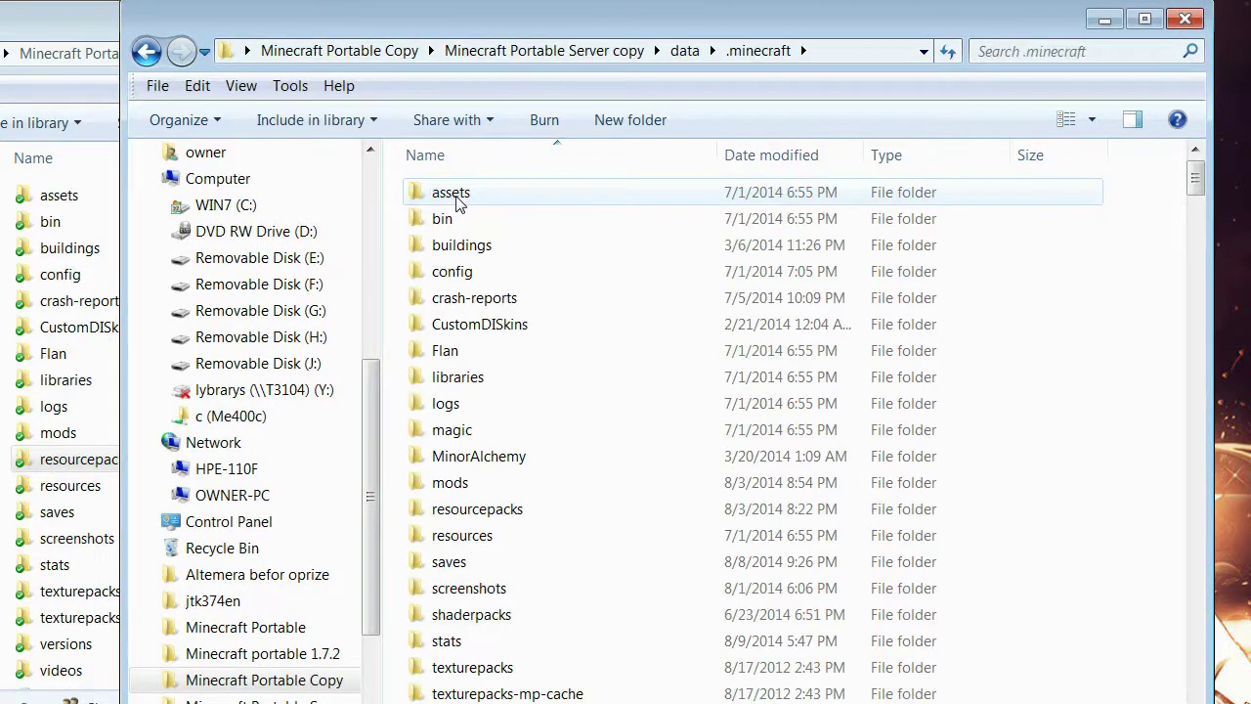
# Find the resourcepacks folder in the server copy's .minecraft folder and show its file commands without applying one
pyautogui.scroll(-4, 587, 511)
pyautogui.scroll(1, 547, 440)
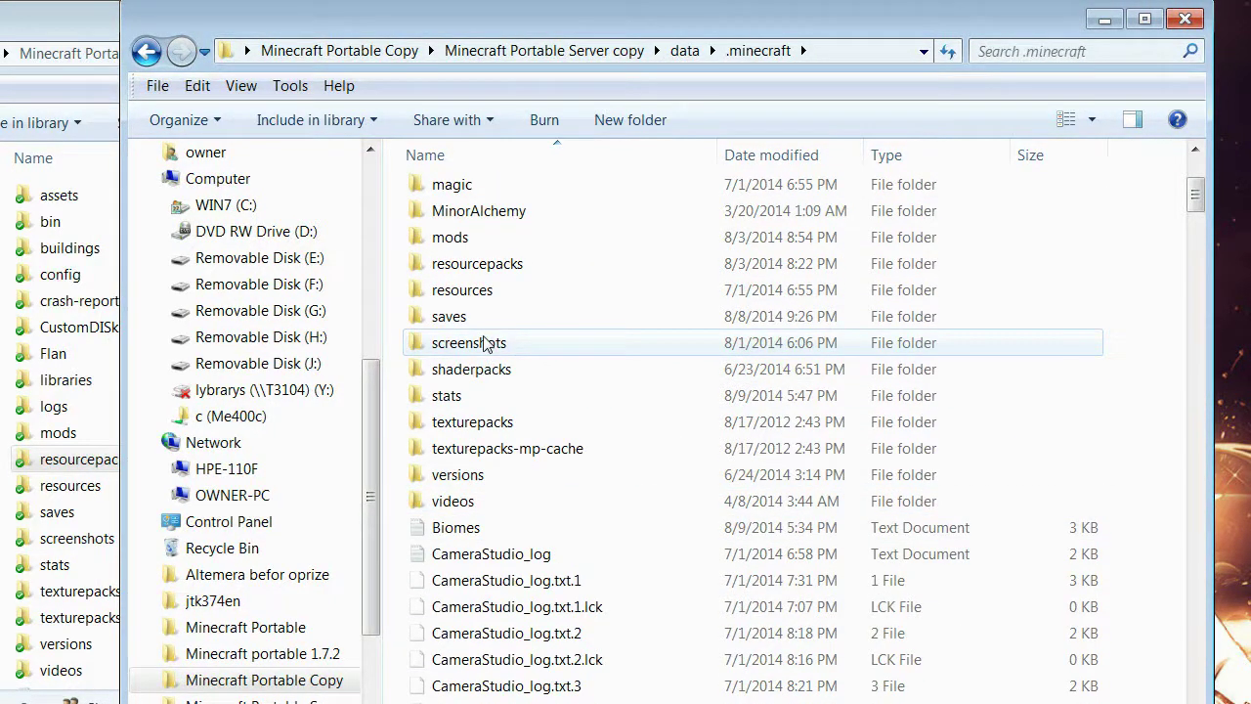
pyautogui.scroll(1, 484, 342)
pyautogui.click(490, 352)
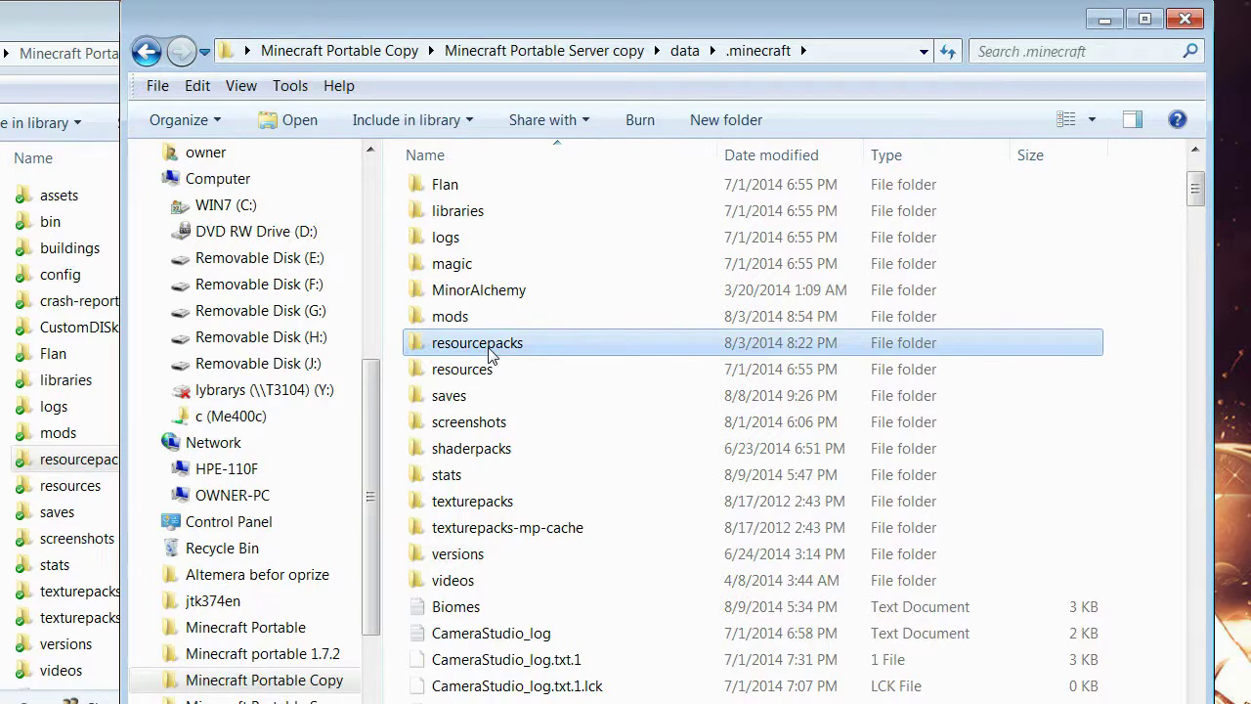
pyautogui.rightClick(490, 352)
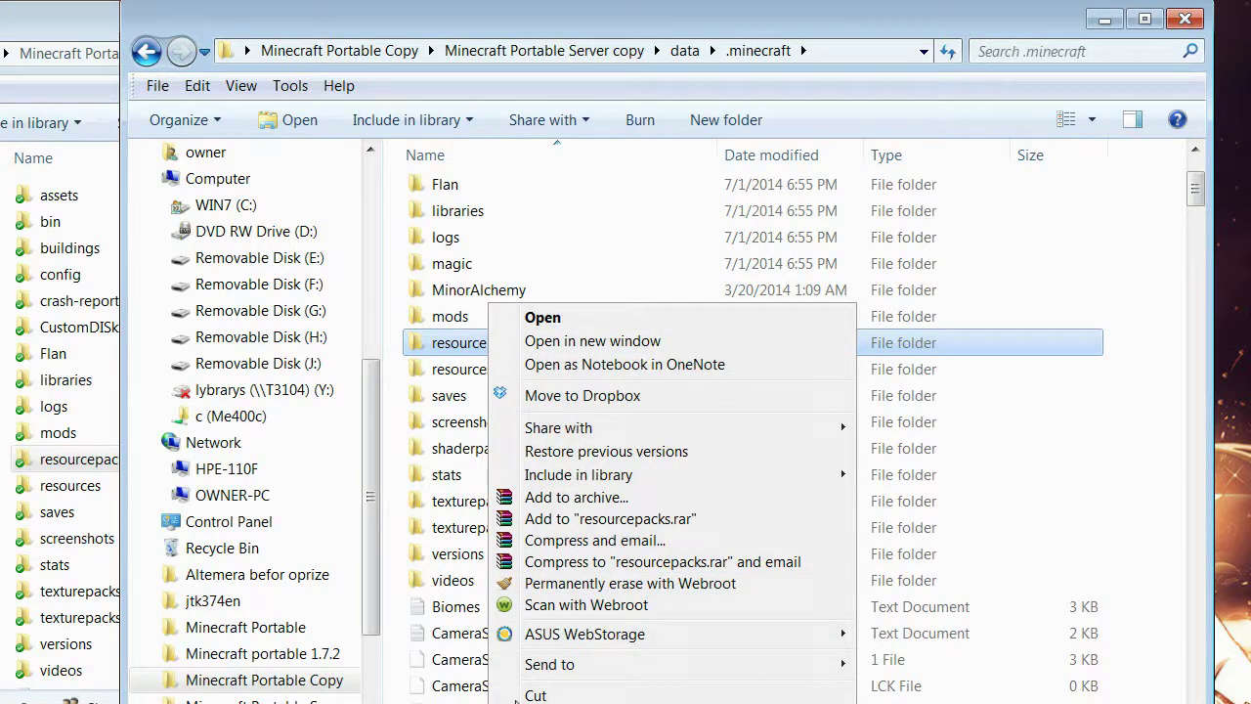
pyautogui.click(435, 369)
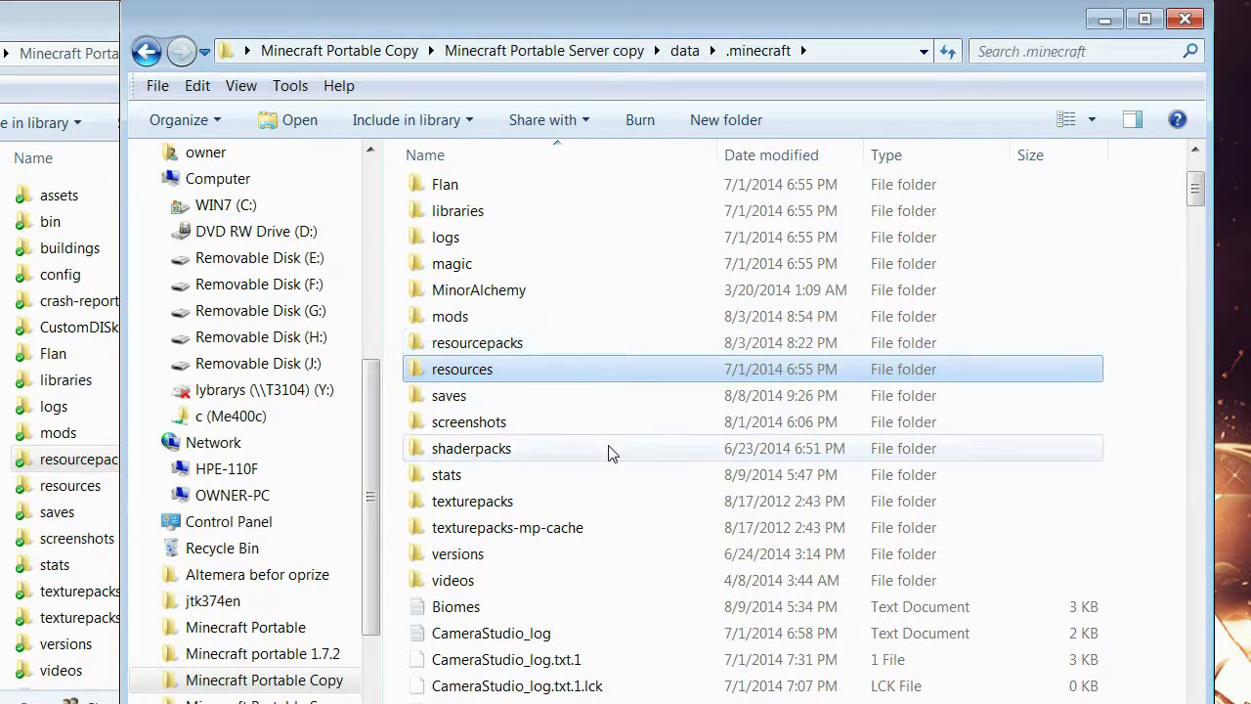
# Open the server copy's resourcepacks folder, look through its contents, and return to the .minecraft folder
pyautogui.doubleClick(489, 344)
pyautogui.scroll(-6, 577, 542)
pyautogui.scroll(6, 576, 543)
pyautogui.click(574, 51)
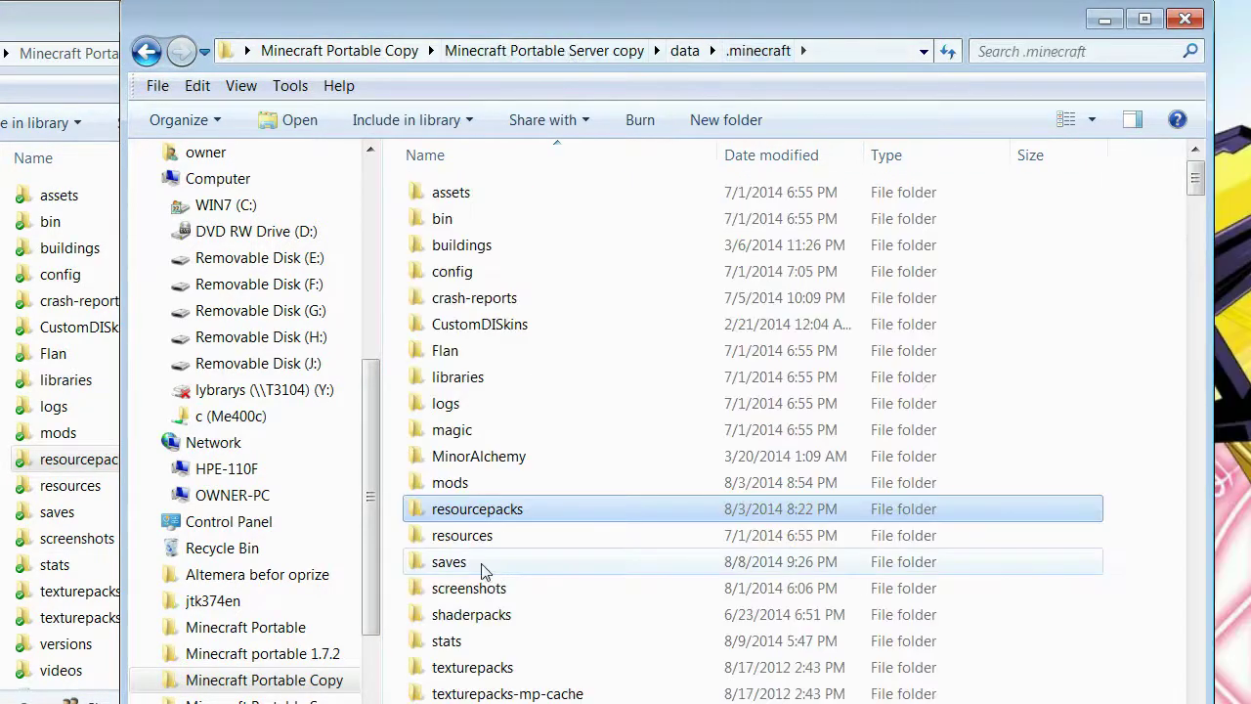
# Show the Paste option in the server copy's .minecraft folder without pasting, and review the folder's contents
pyautogui.rightClick(594, 470)
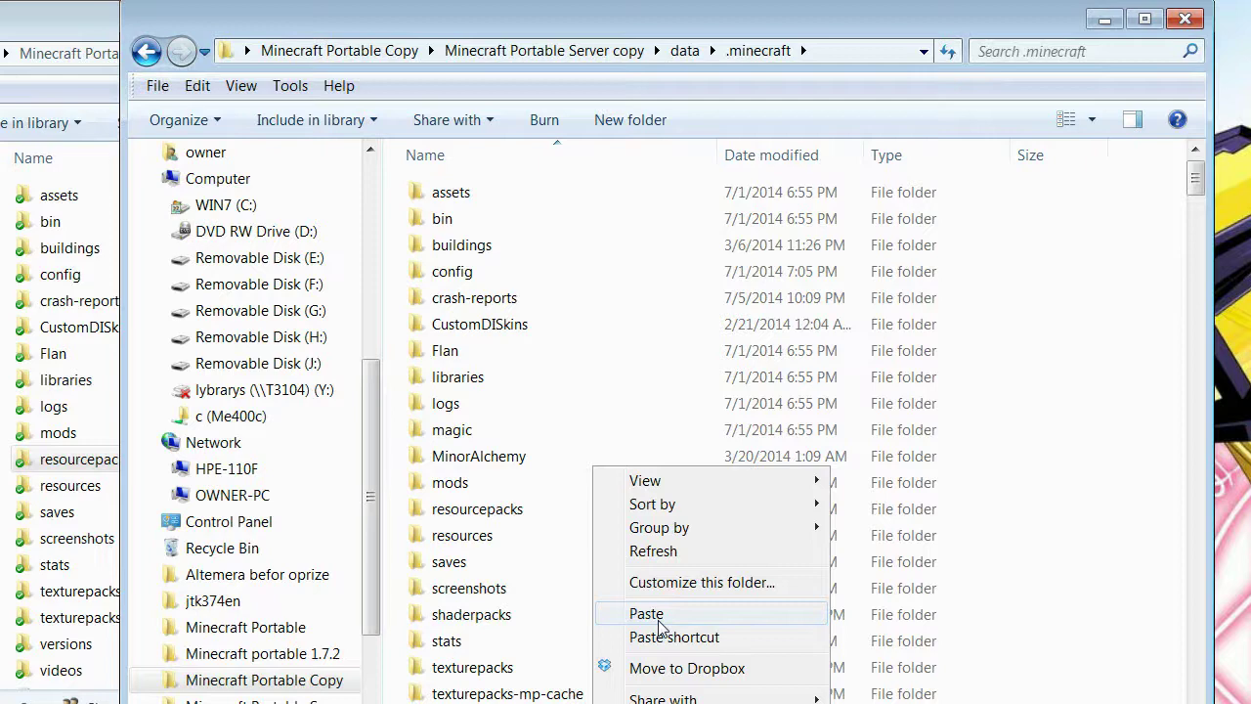
pyautogui.click(539, 29)
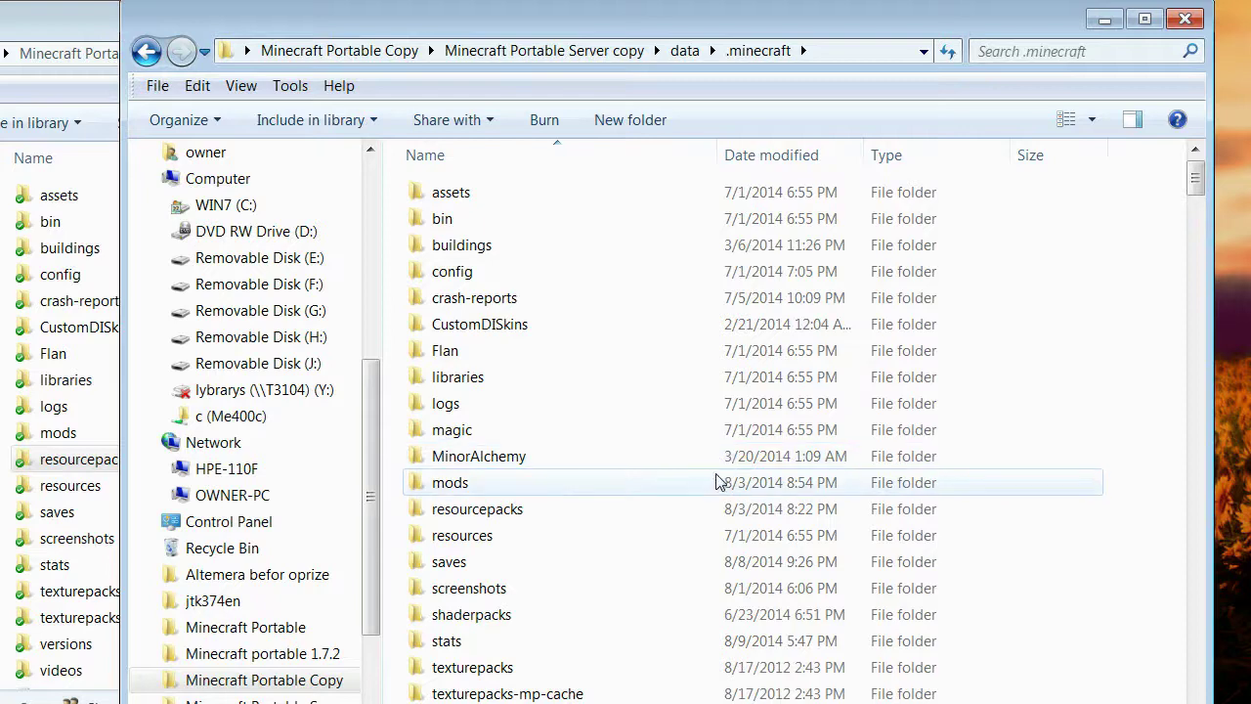
pyautogui.scroll(-5, 606, 674)
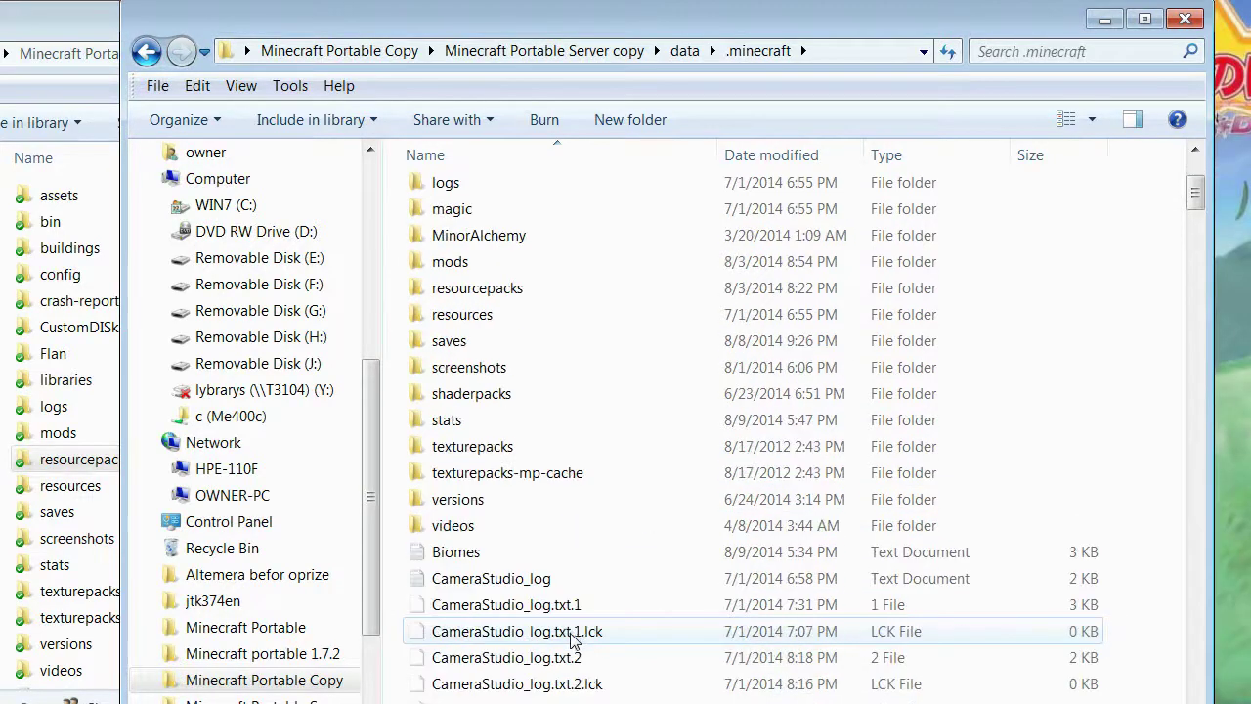
pyautogui.scroll(5, 545, 590)
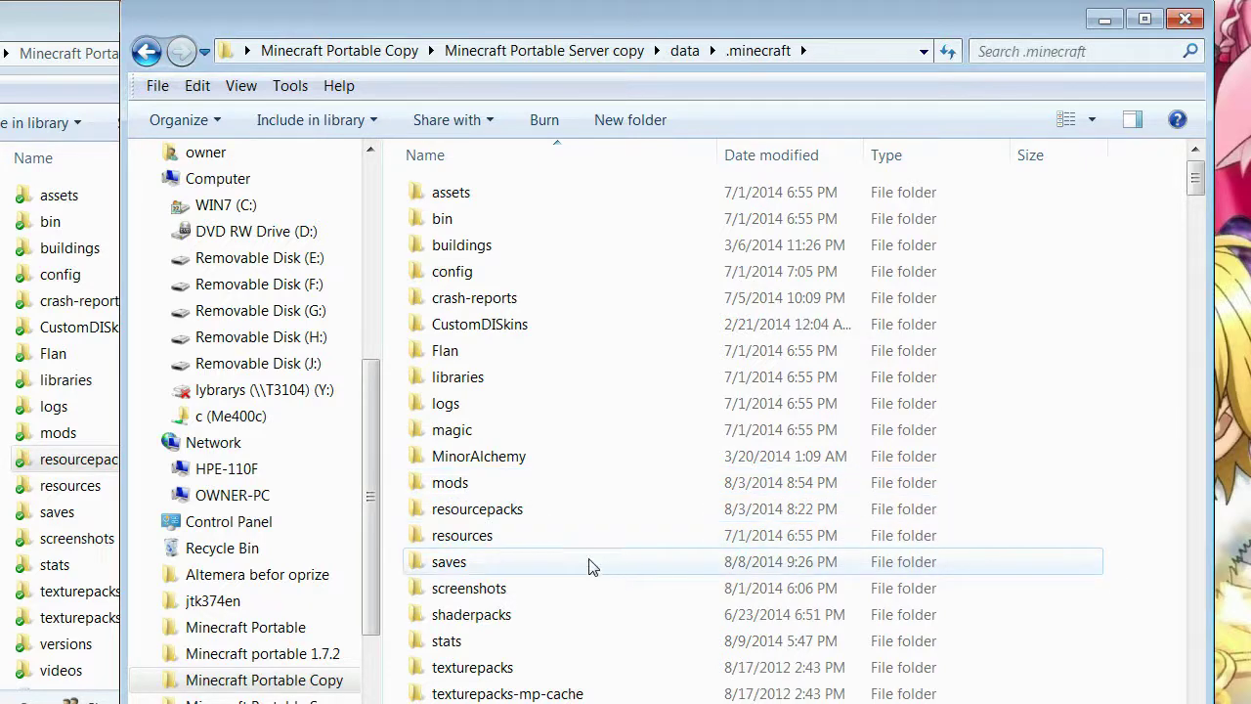
# Minimize the server copy's .minecraft folder window and the Server Minecraft .minecraft folder window to clear the desktop
pyautogui.scroll(-5, 698, 660)
pyautogui.scroll(2, 700, 659)
pyautogui.scroll(1, 697, 661)
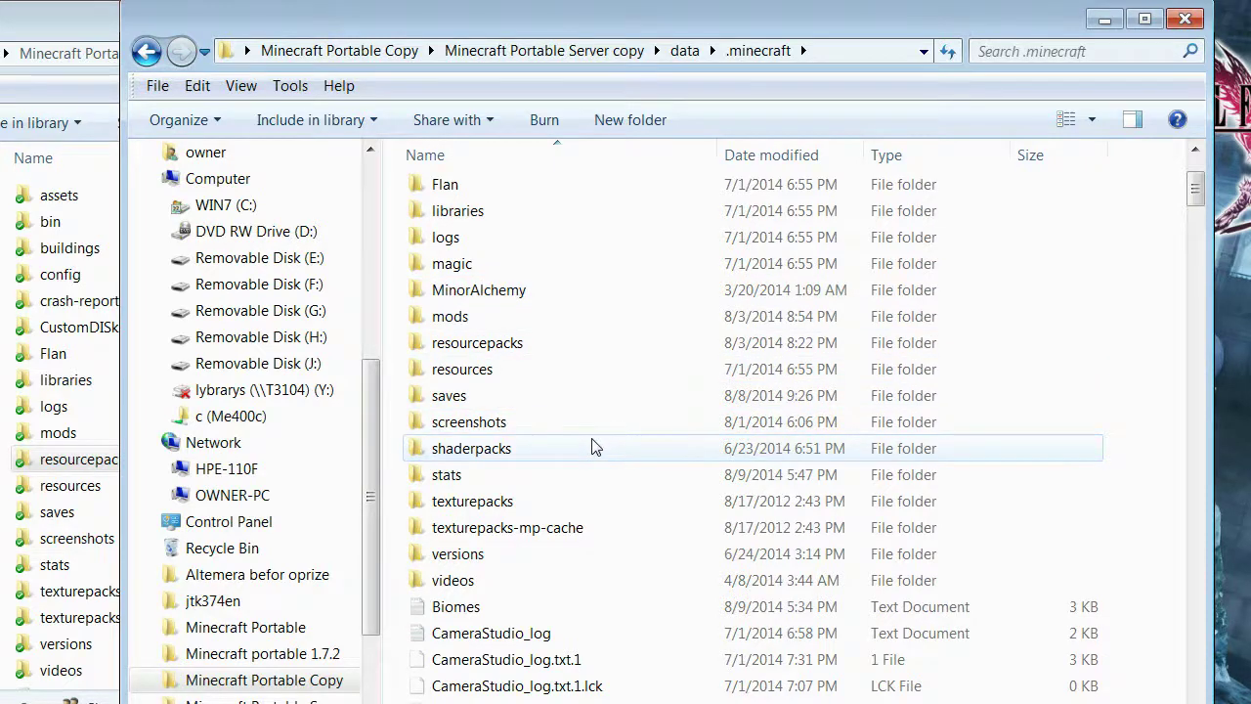
pyautogui.scroll(2, 592, 447)
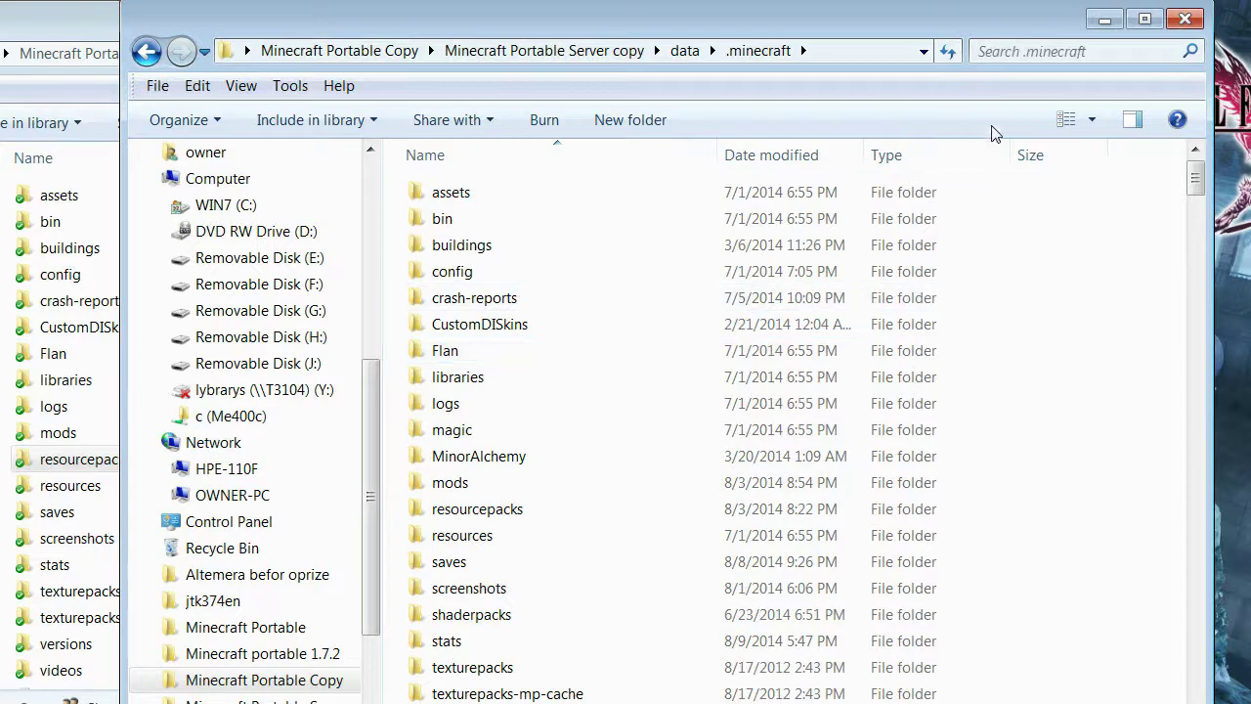
pyautogui.click(1093, 22)
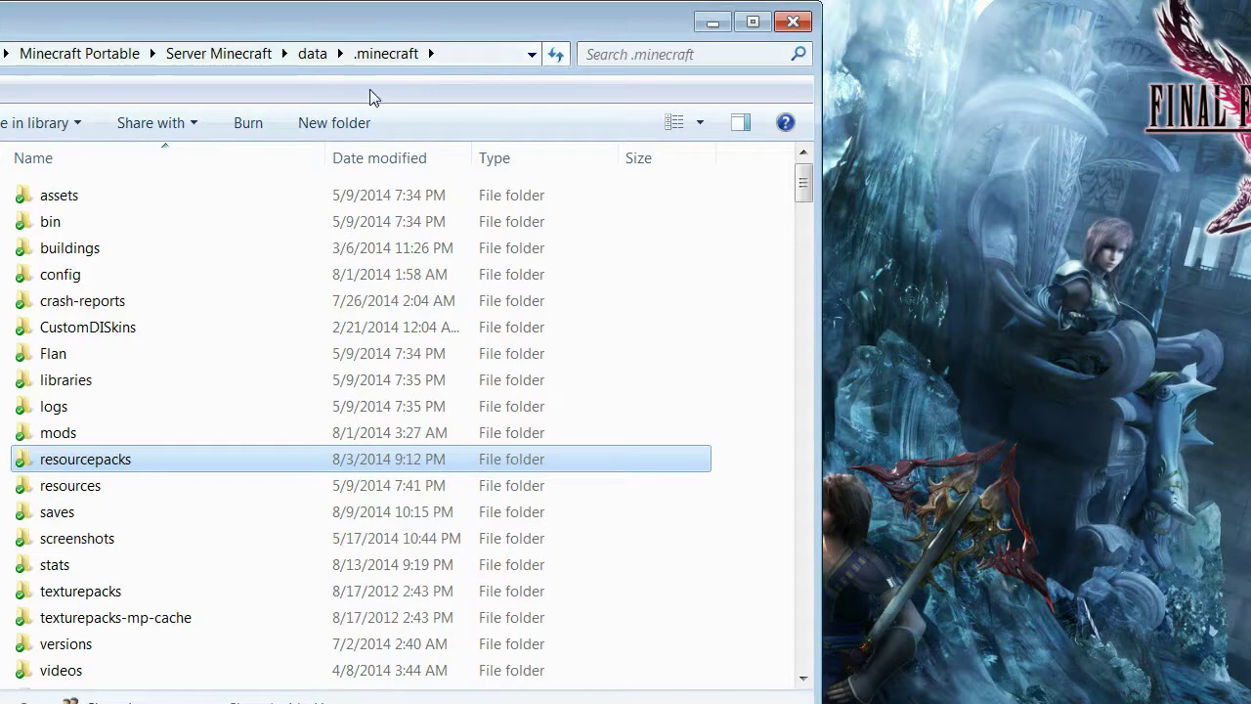
pyautogui.click(711, 25)
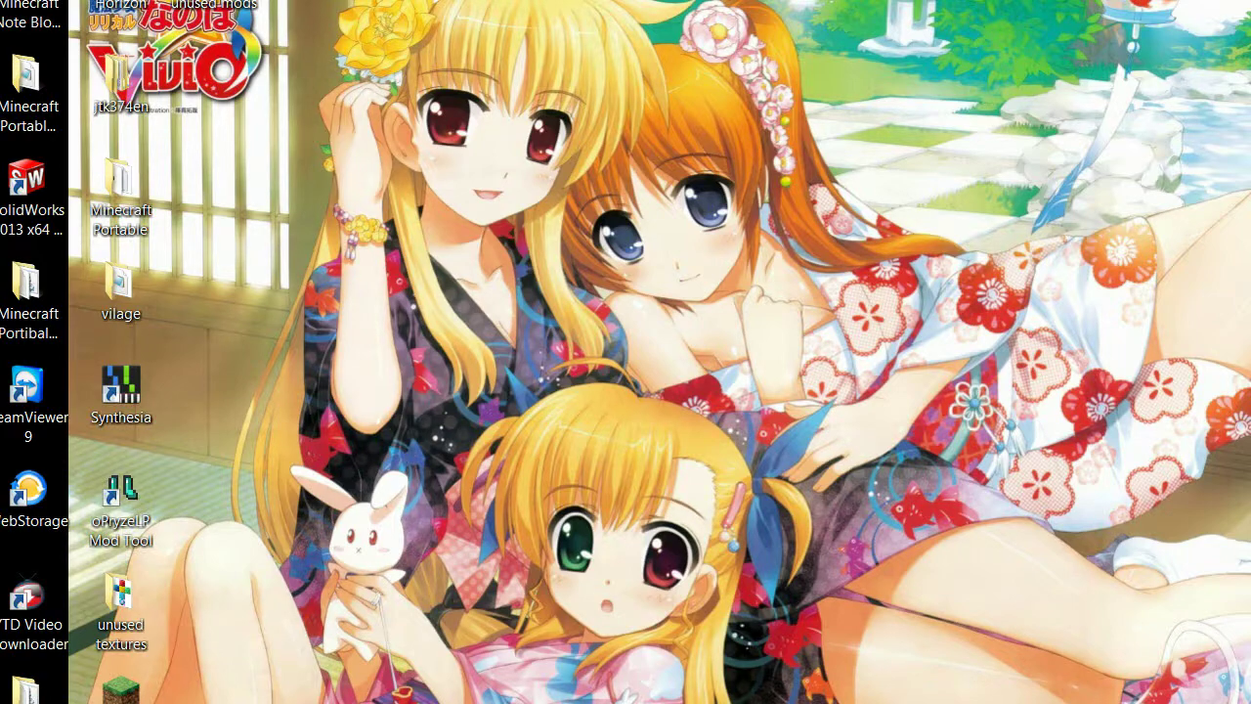
# Bring up Windows Task Manager's list of running processes, reposition its window on the desktop, and minimize it
pyautogui.hotkey('ctrl', 'shift', 'Escape')
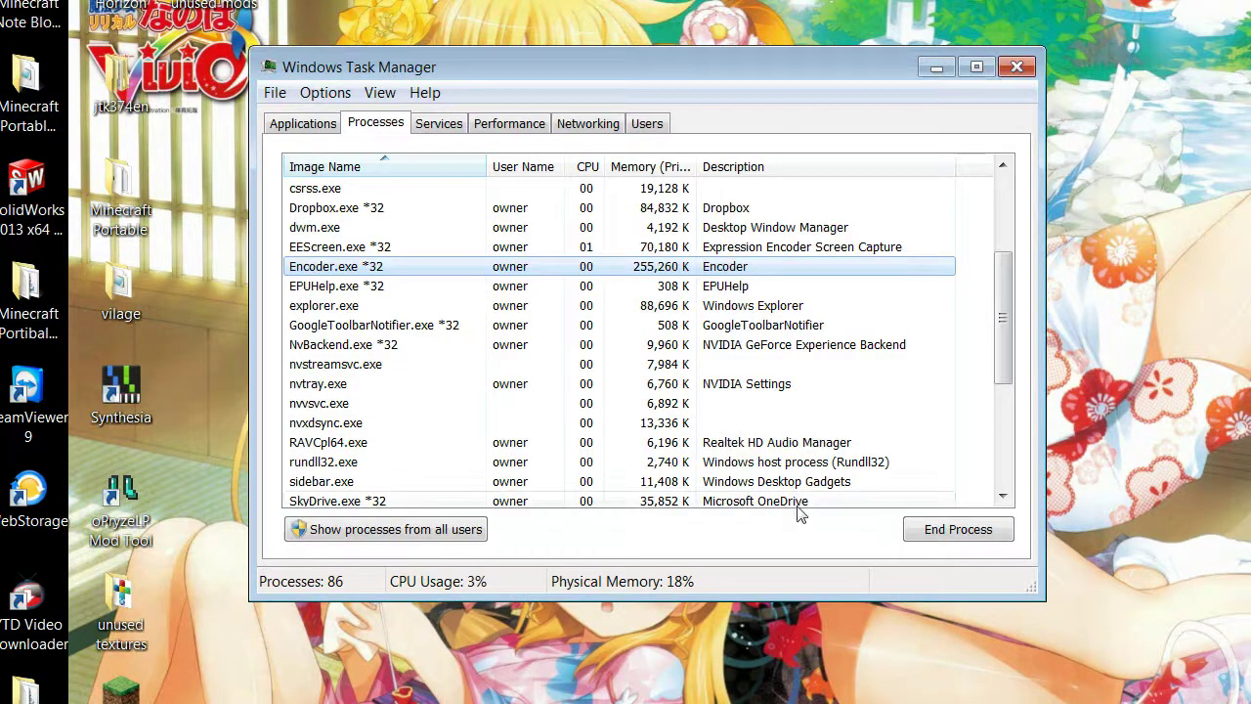
pyautogui.moveTo(843, 75); pyautogui.dragTo(630, 256)
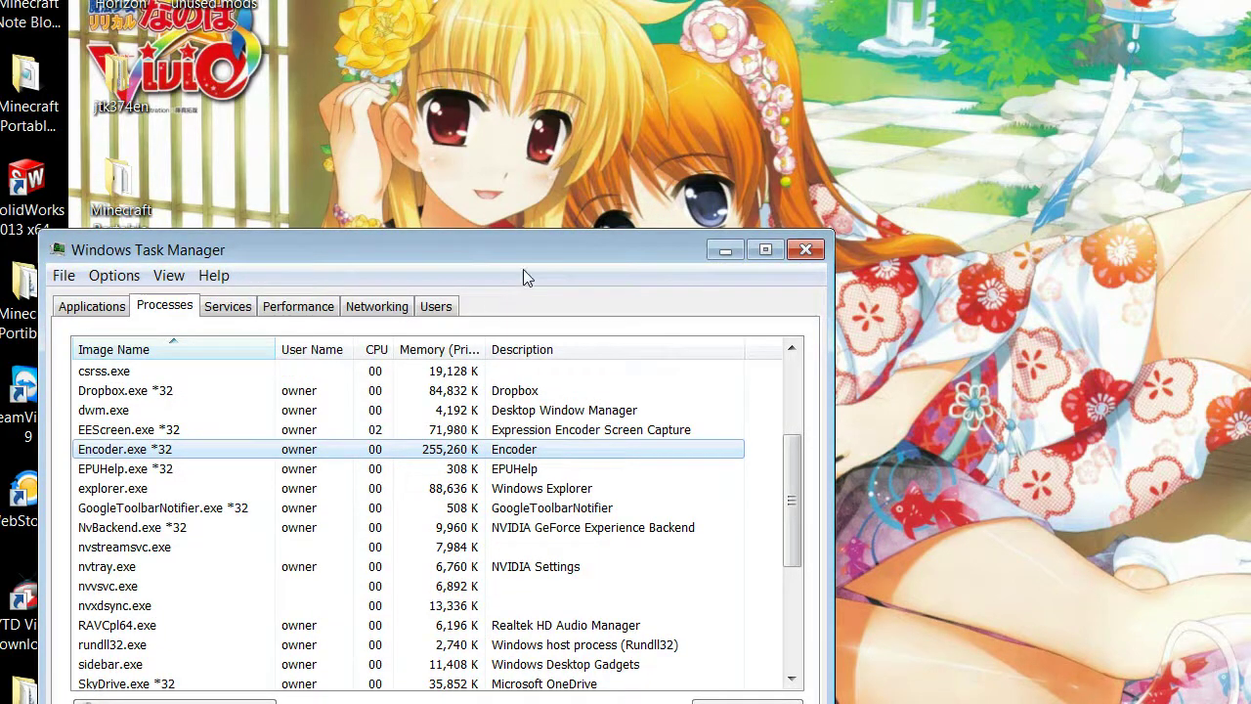
pyautogui.moveTo(524, 265); pyautogui.dragTo(646, 197)
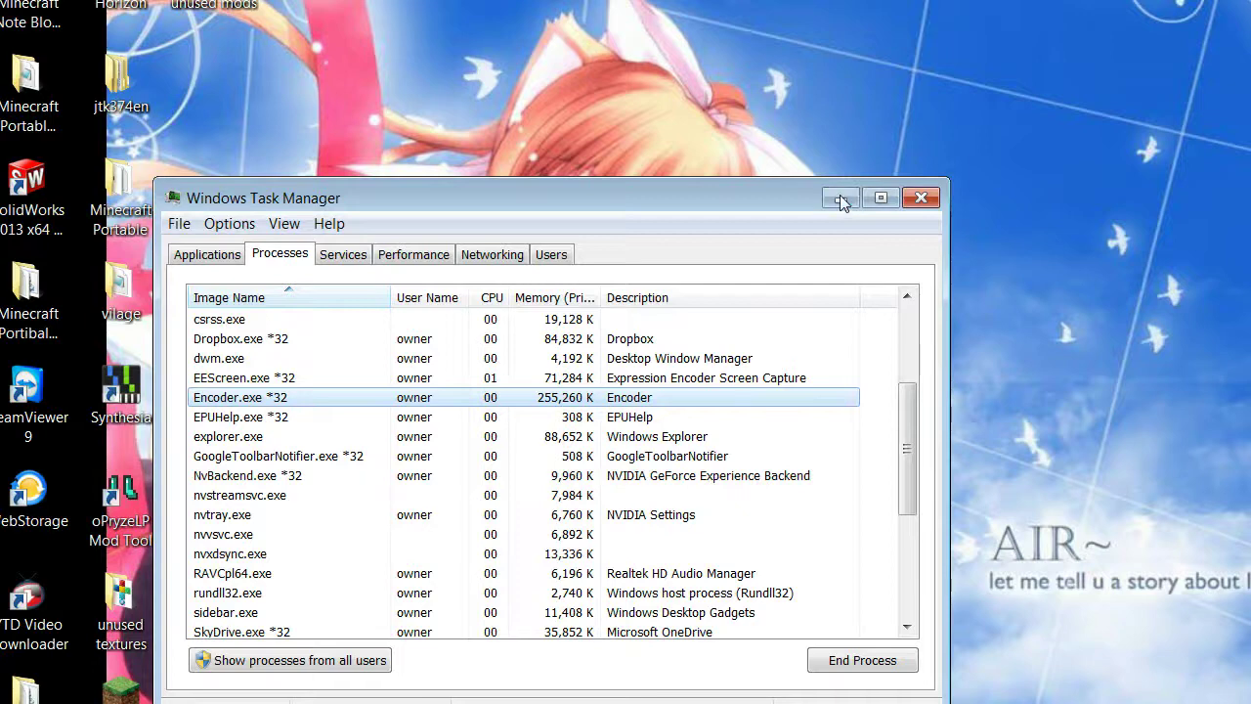
pyautogui.click(843, 199)
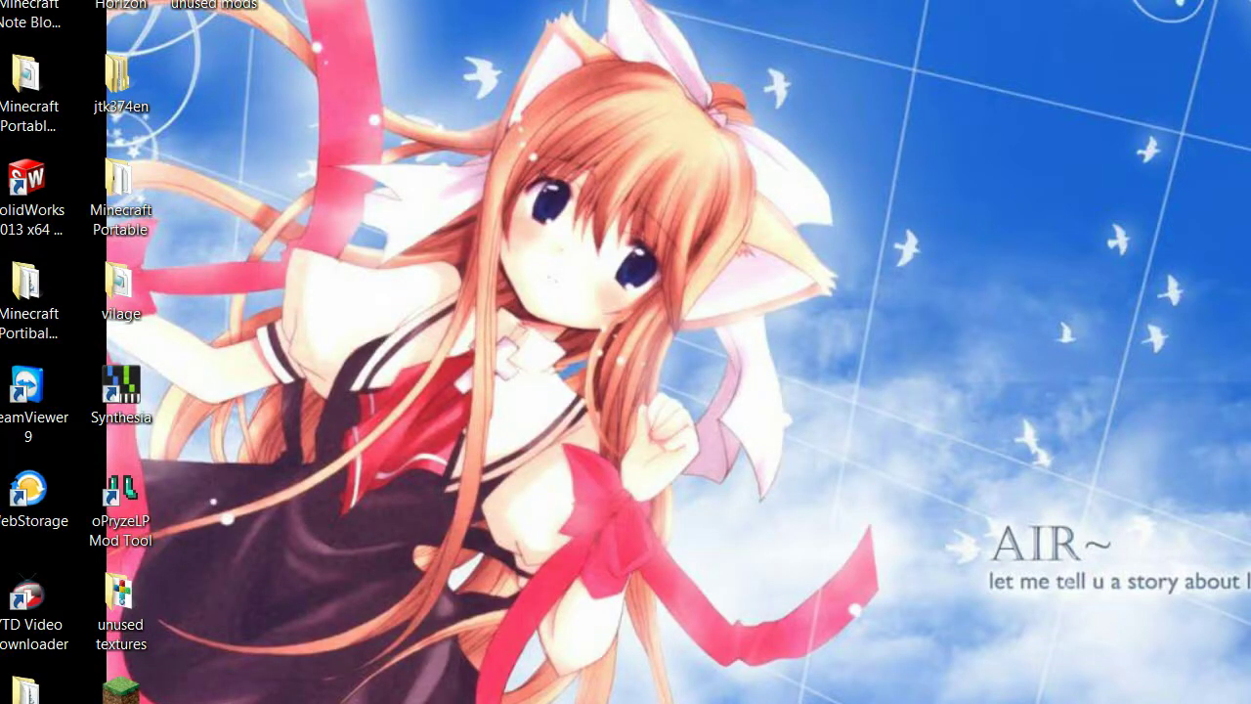